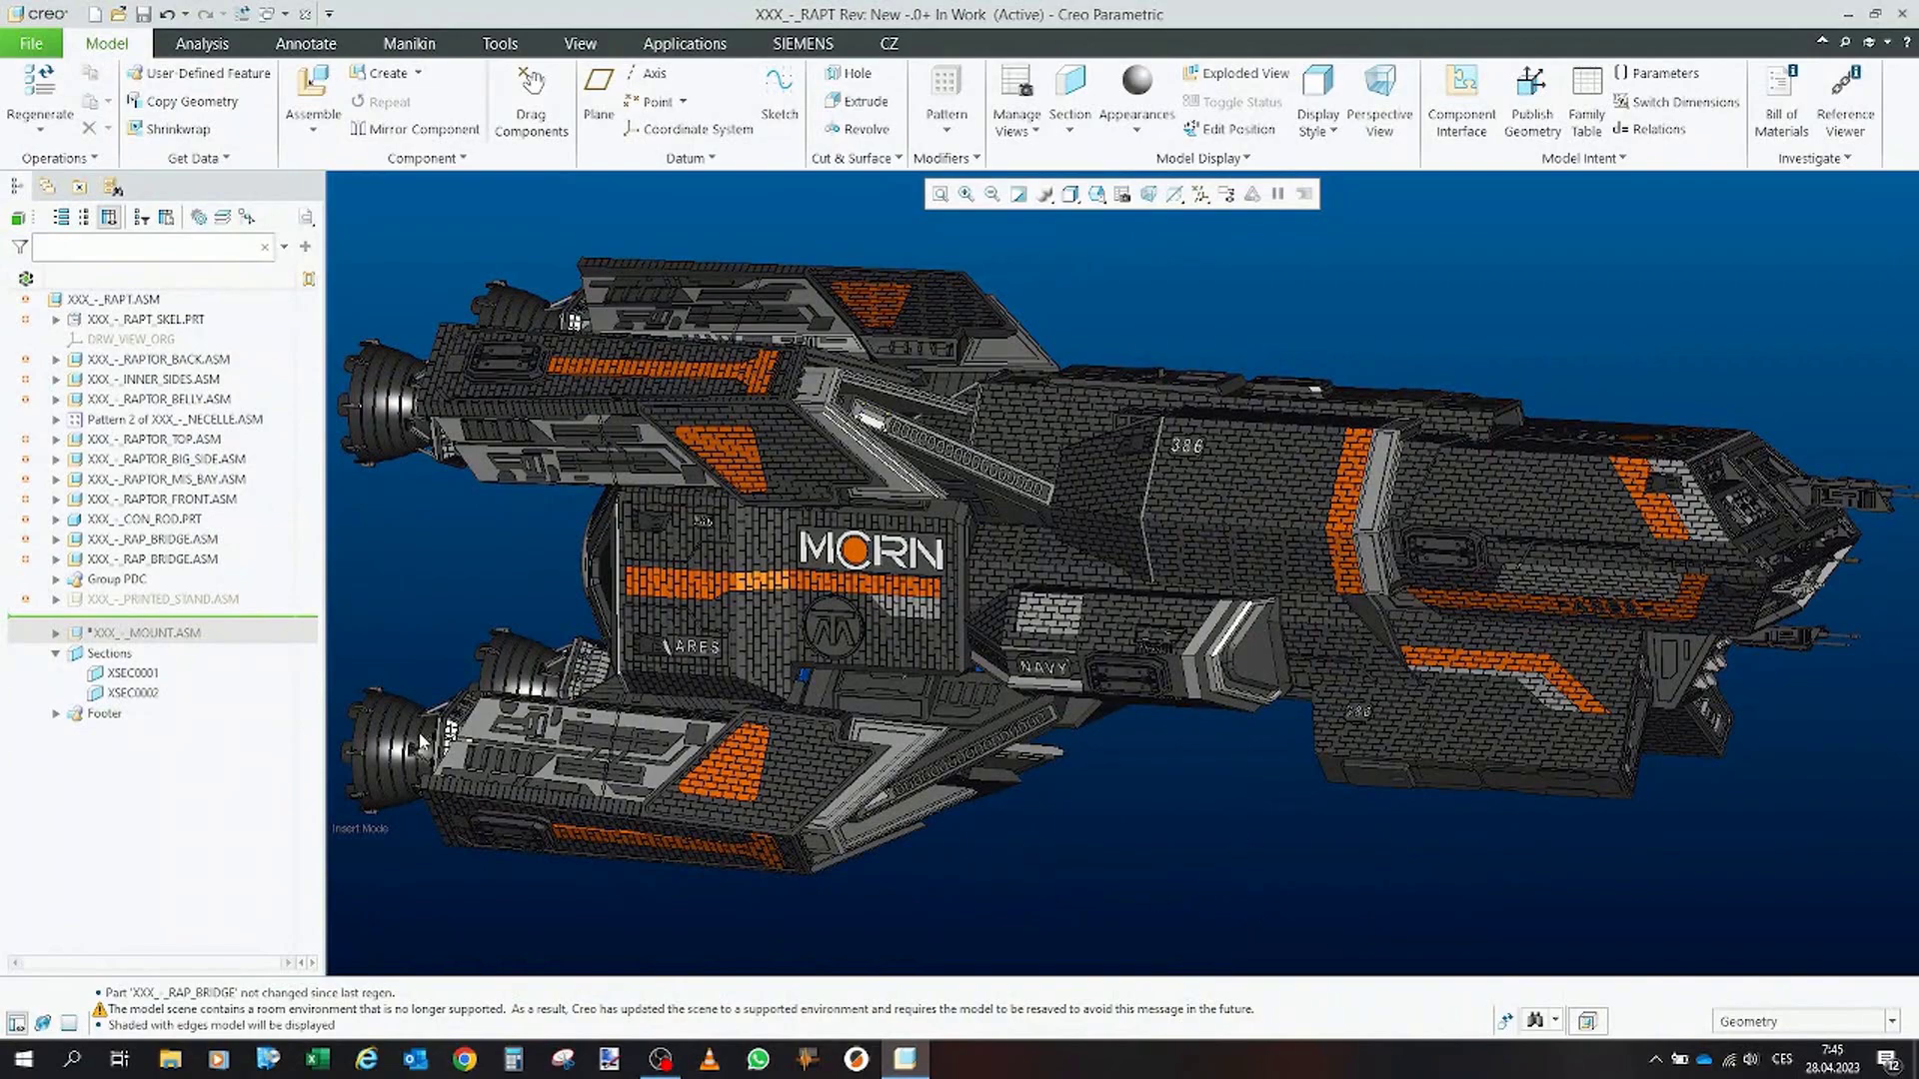
Open RAPTOR_FRONT.ASM from the model tree and rotate it to show its top and front.
left_click(221, 501)
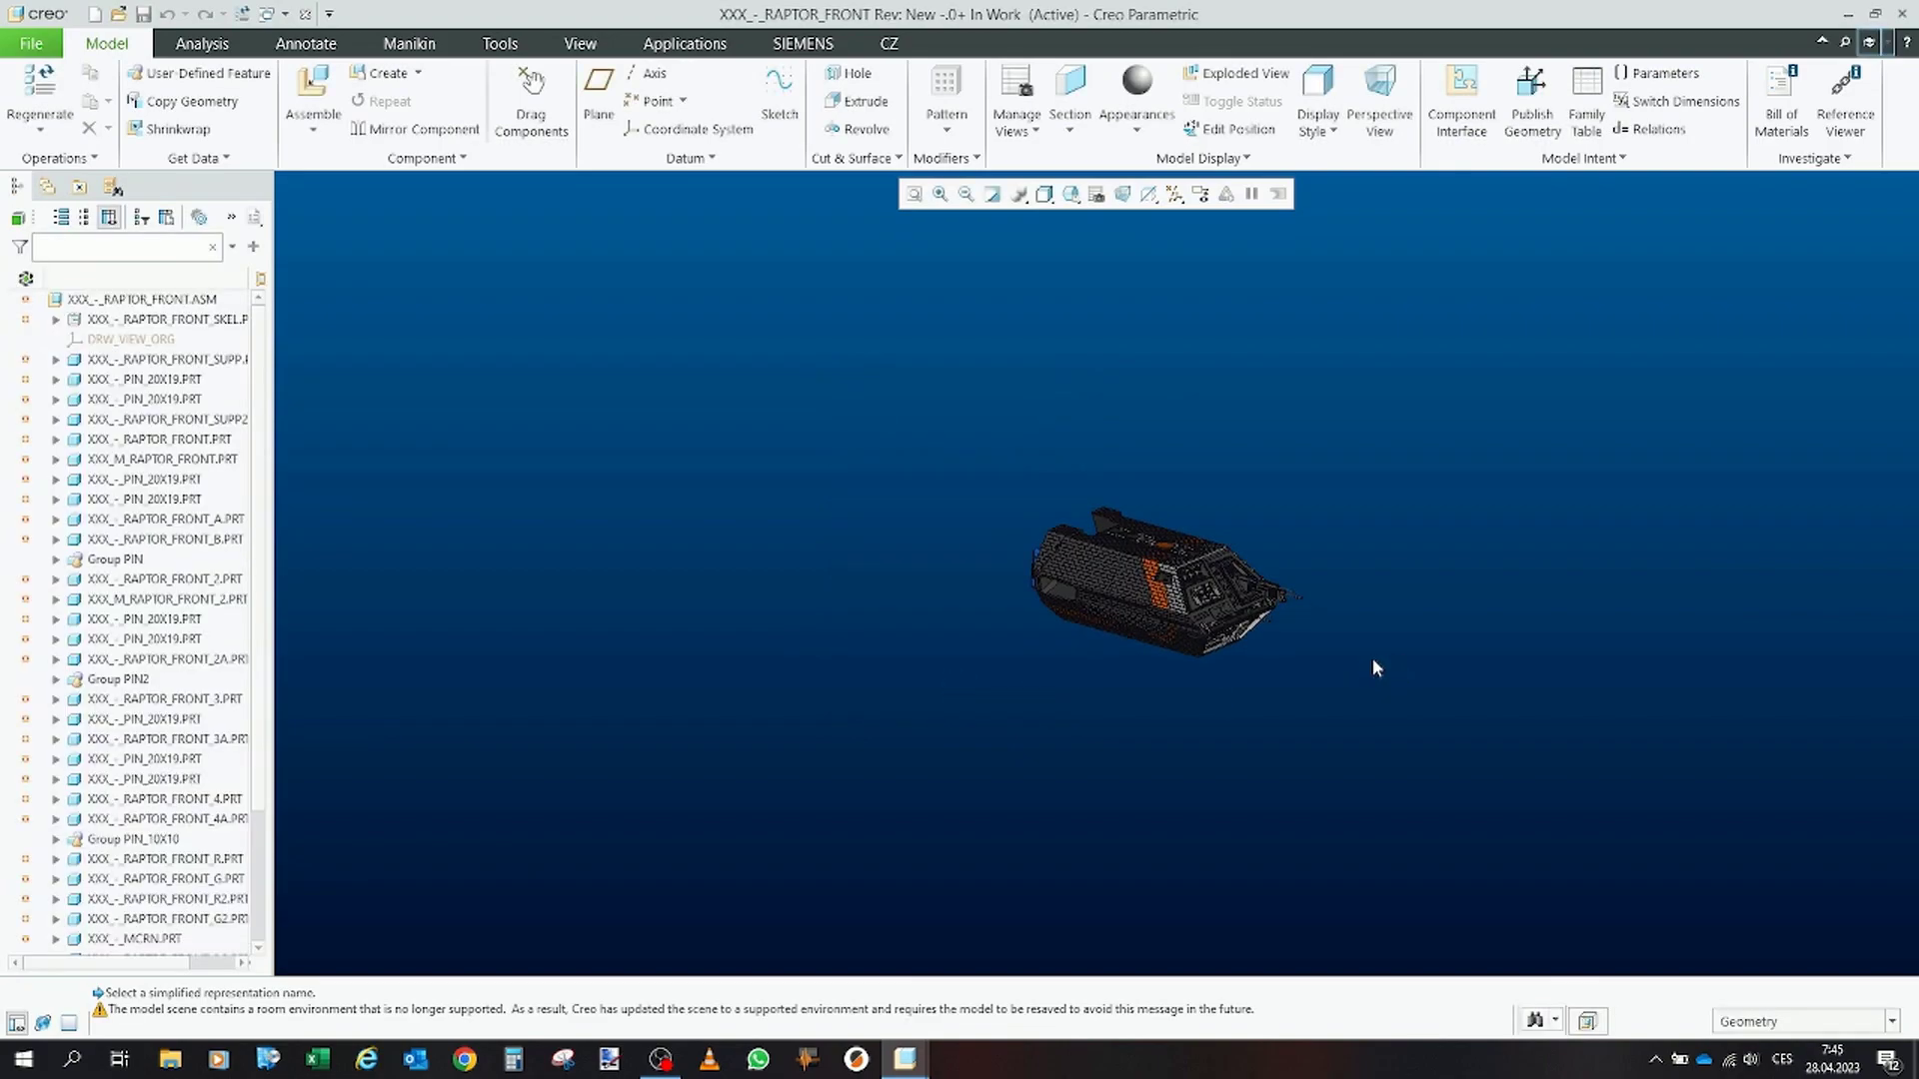
scroll(1265, 710, "up", 3)
scroll(1203, 505, "up", 3)
mouse_move(1204, 506)
middle_mouse_down()
mouse_move(1156, 386)
mouse_move(1165, 714)
mouse_move(669, 710)
middle_mouse_up()
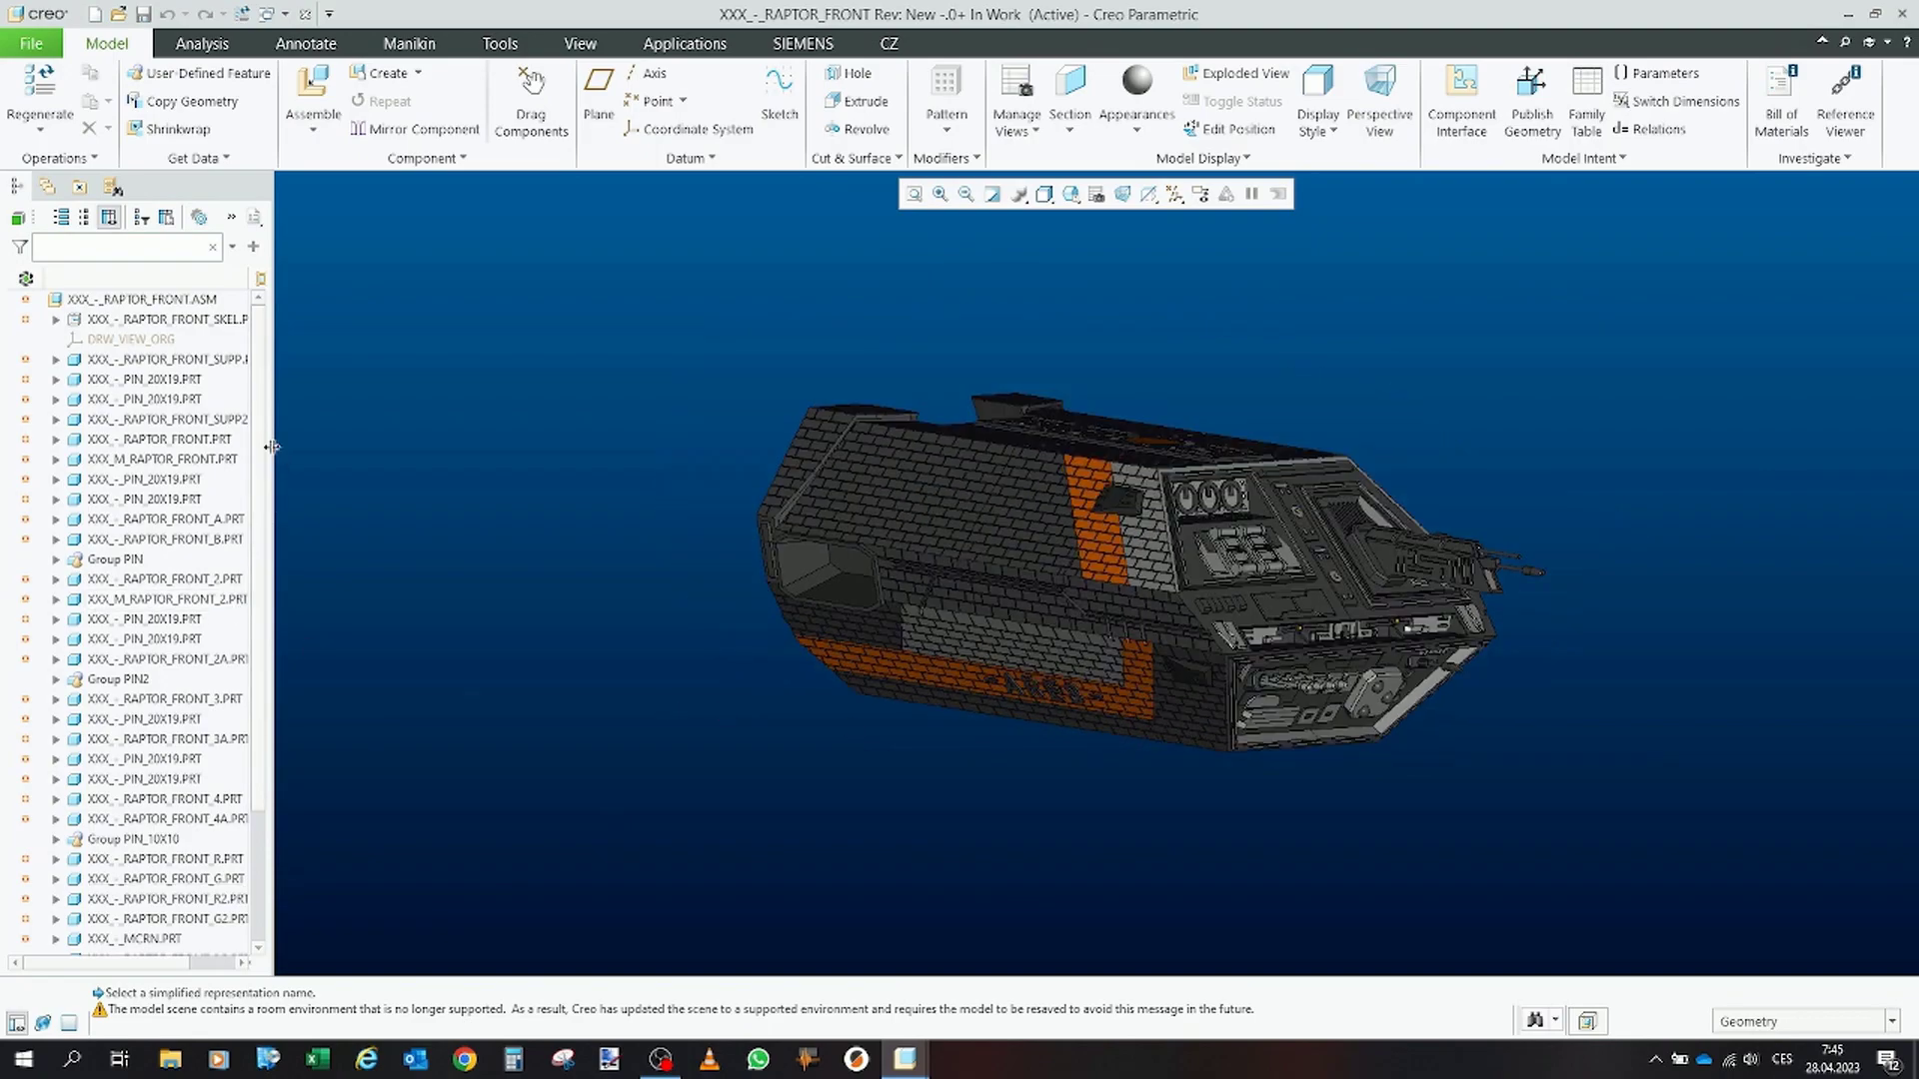
scroll(264, 688, "down", 5)
scroll(265, 686, "up", 1)
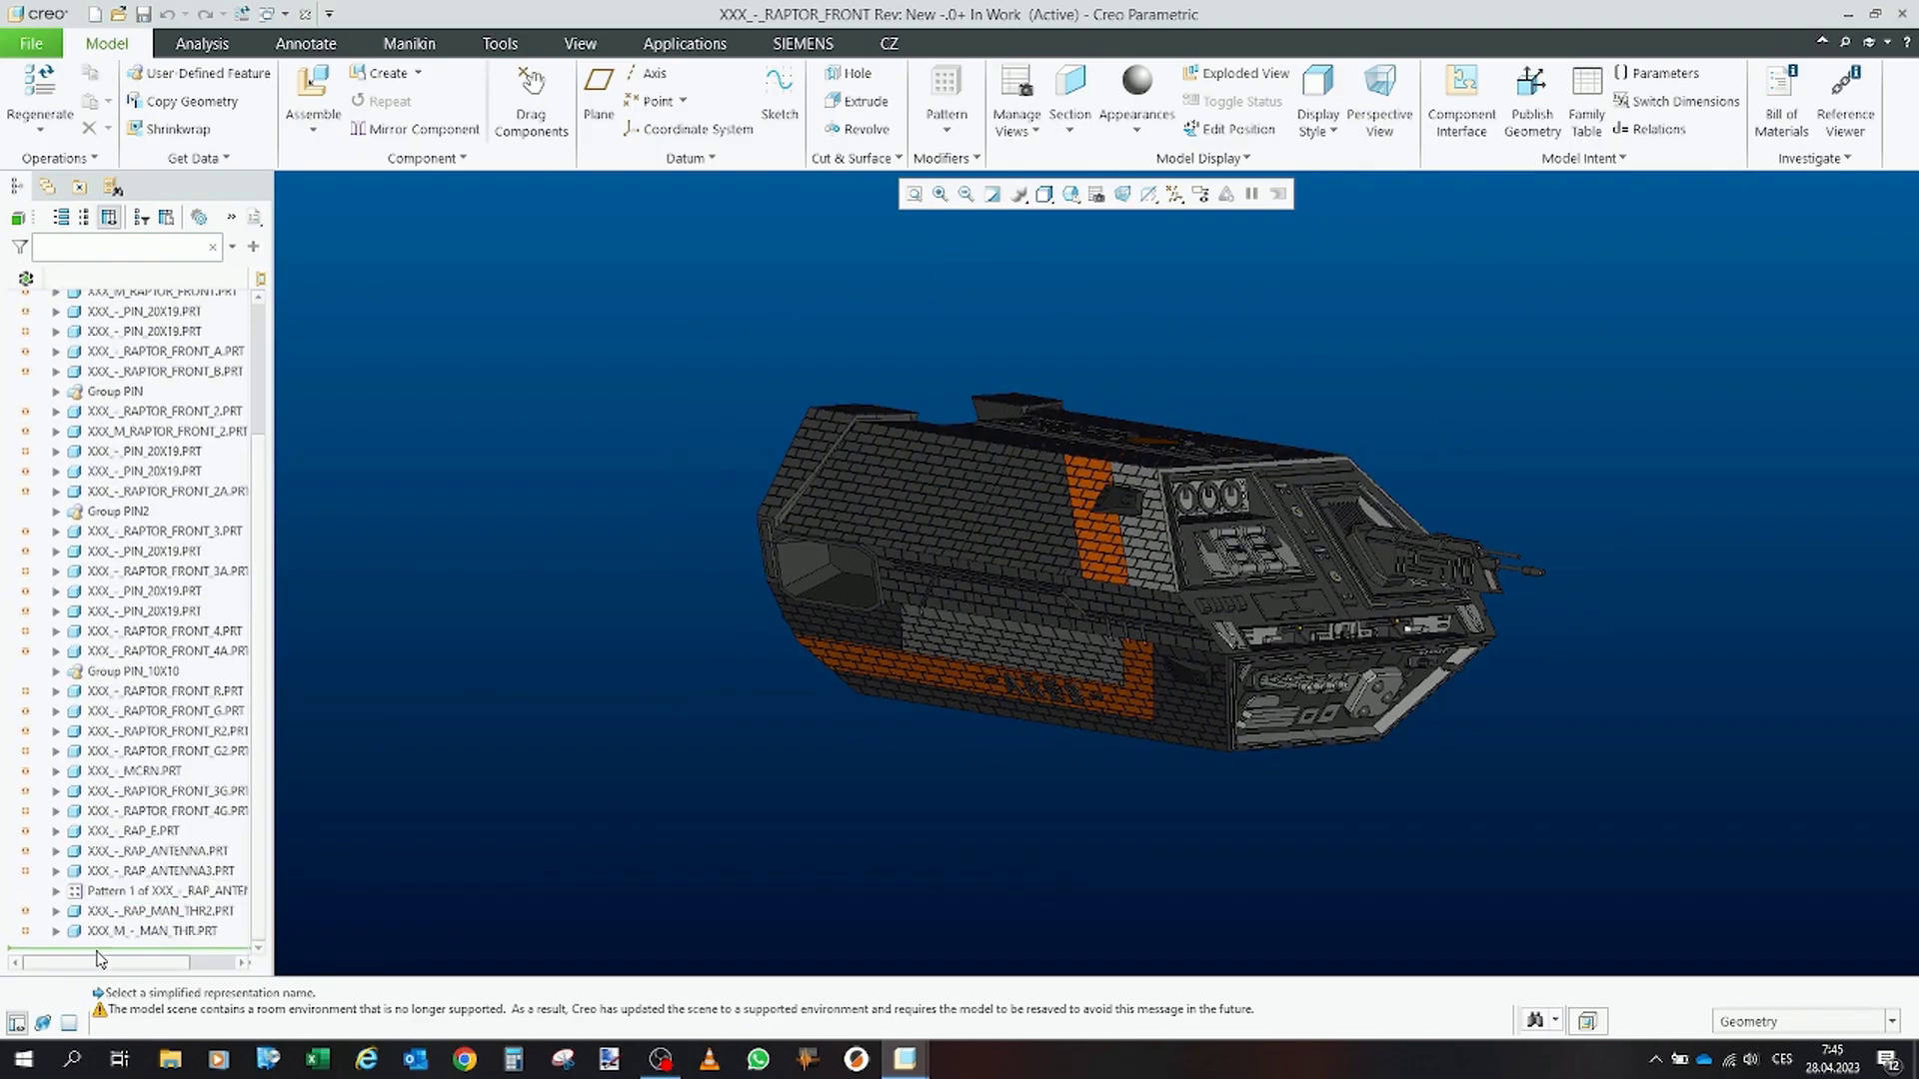
scroll(143, 735, "up", 3)
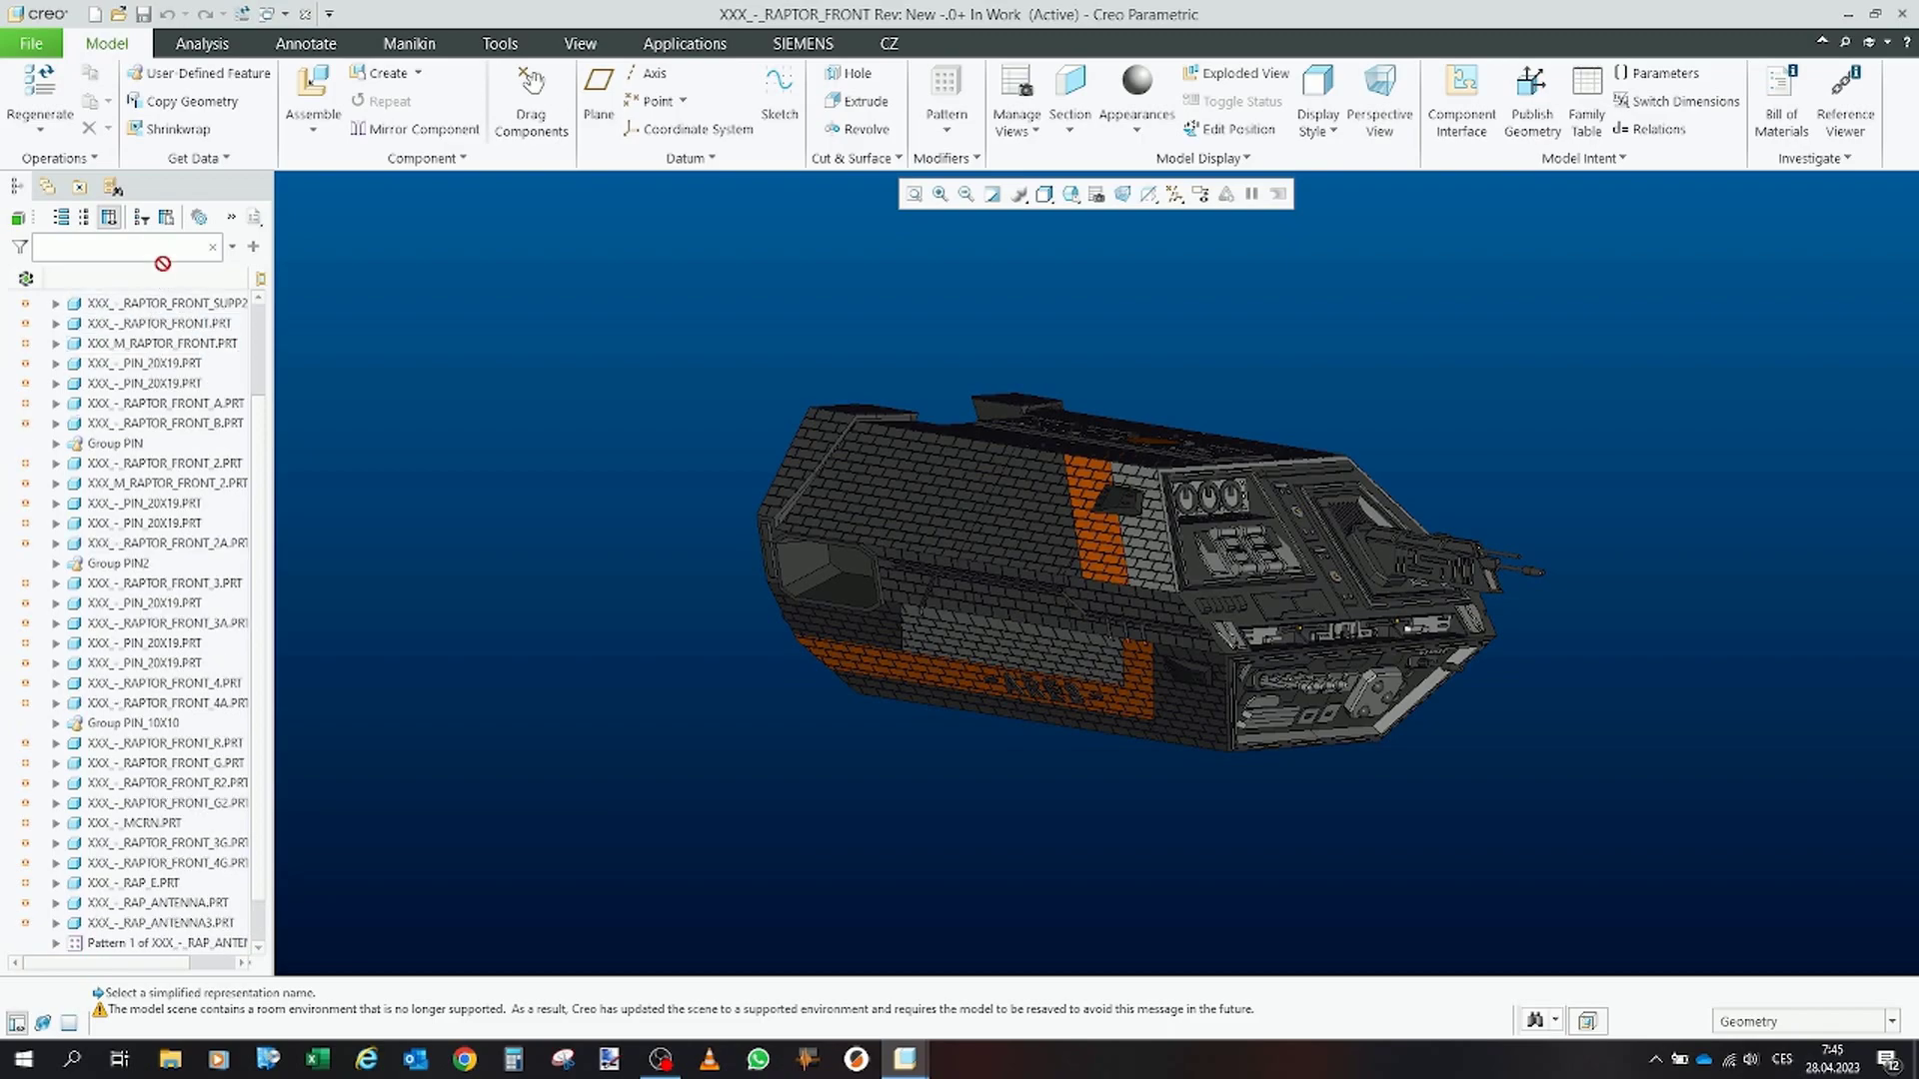
Roll back to RAPTOR_FRONT_SUPP, then resume two PIN_20X19 pins and RAPTOR_FRONT_SUPP2.
left_click_drag(196, 355, 196, 371)
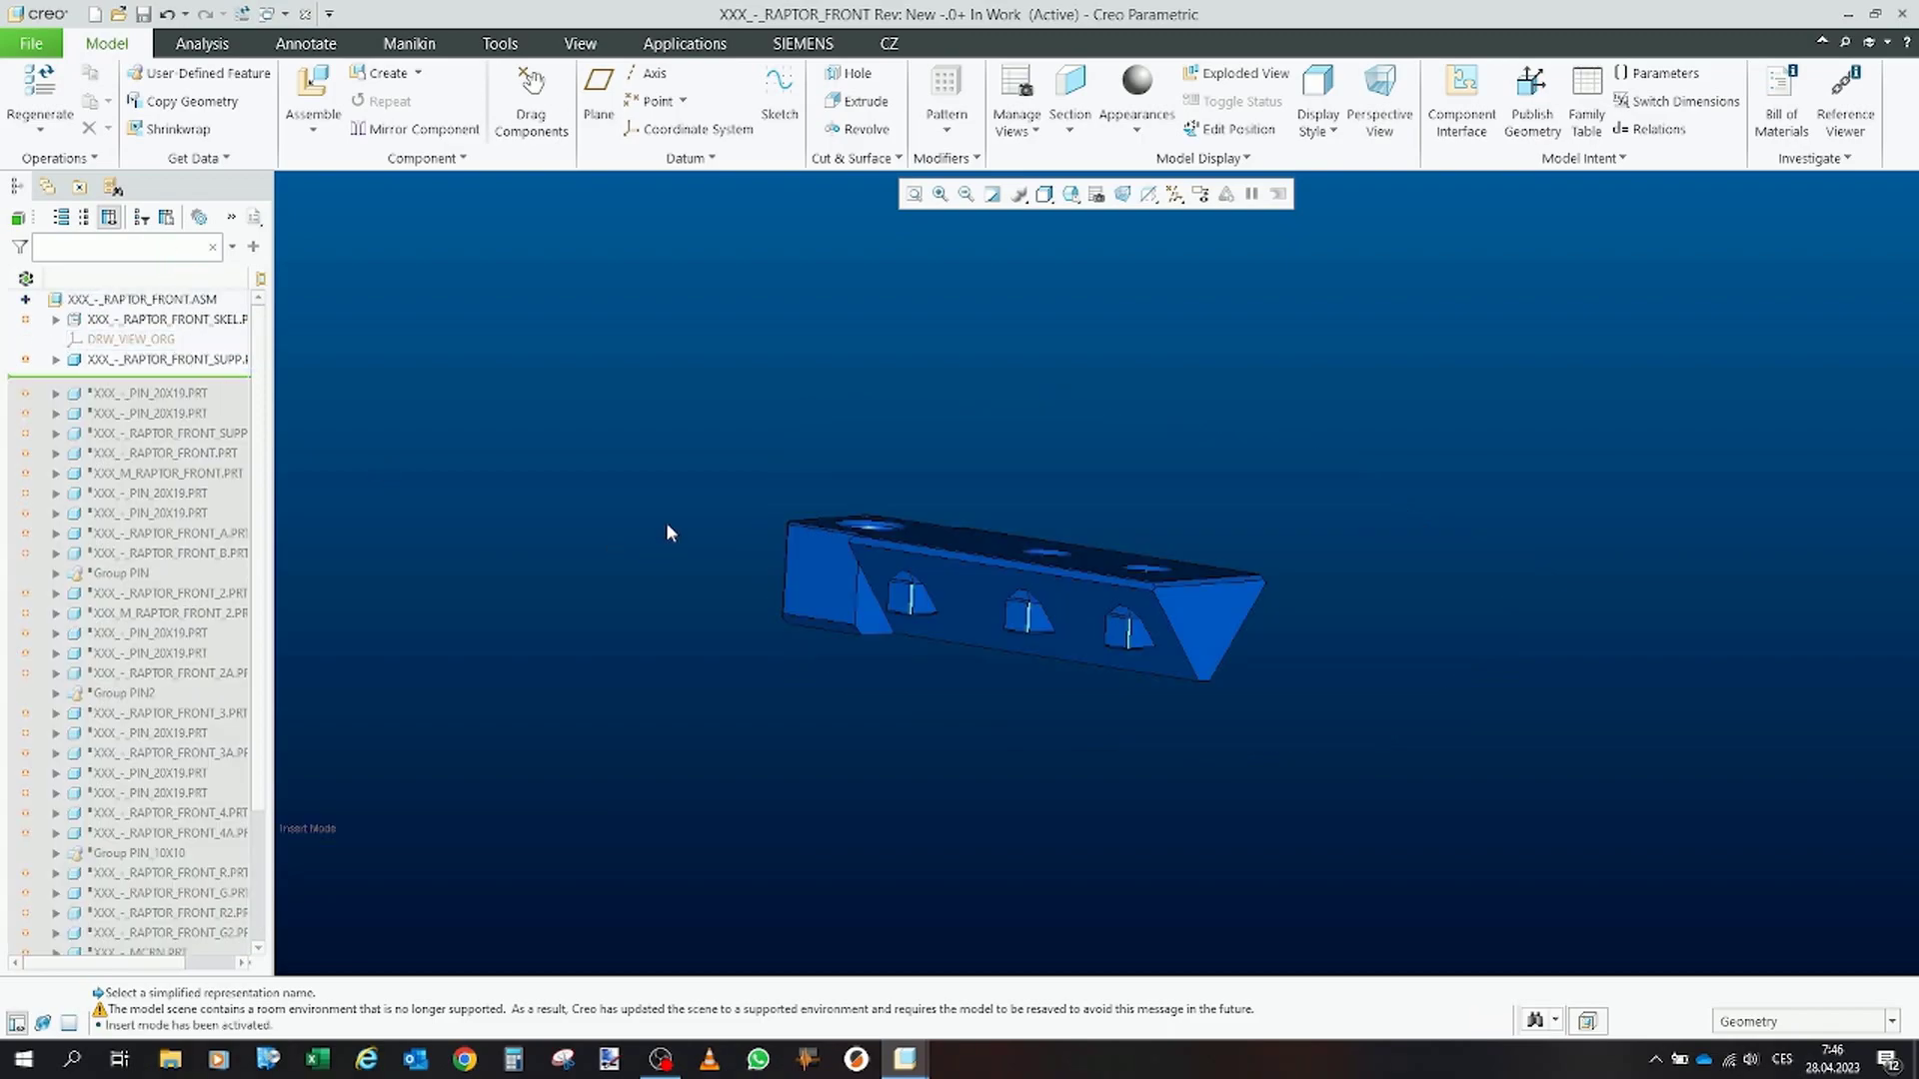
middle_click_drag(1104, 613, 1109, 728)
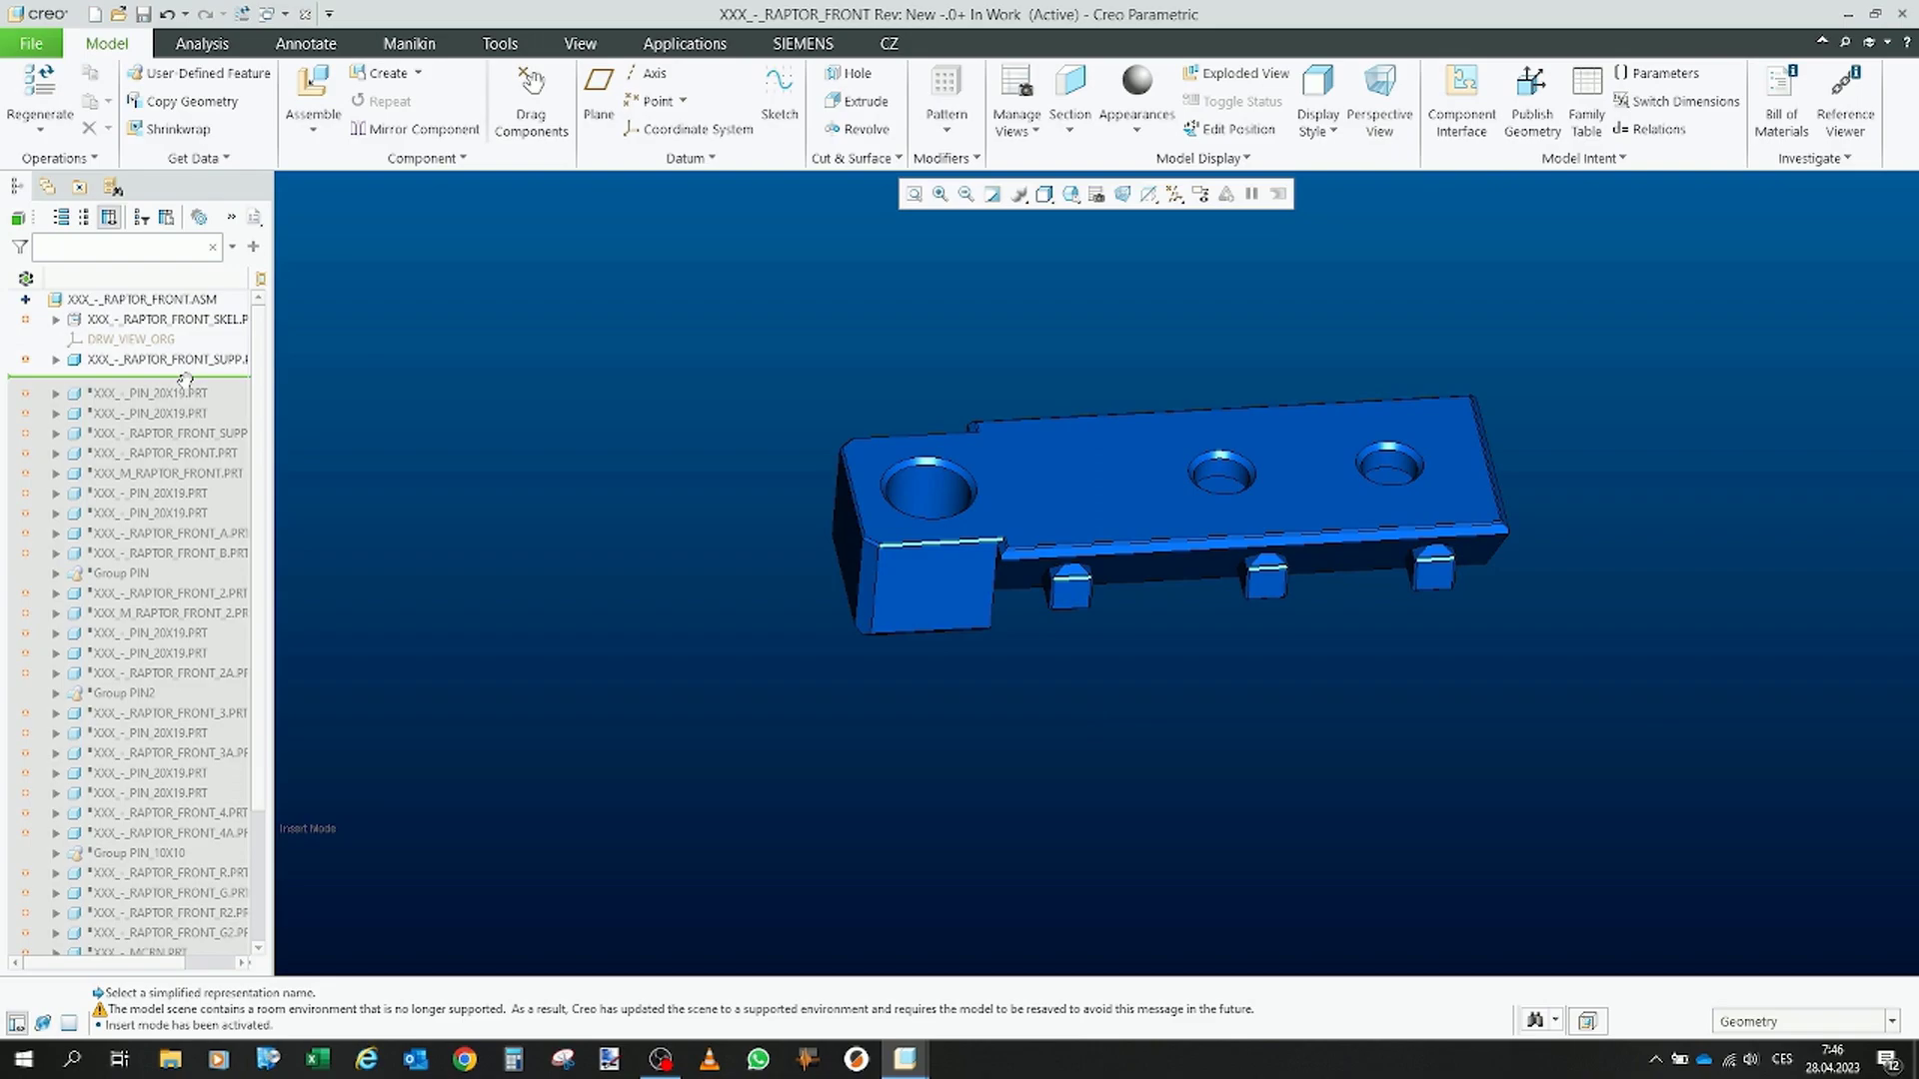
mouse_move(197, 393)
left_mouse_down()
mouse_move(222, 418)
mouse_move(195, 426)
left_mouse_up()
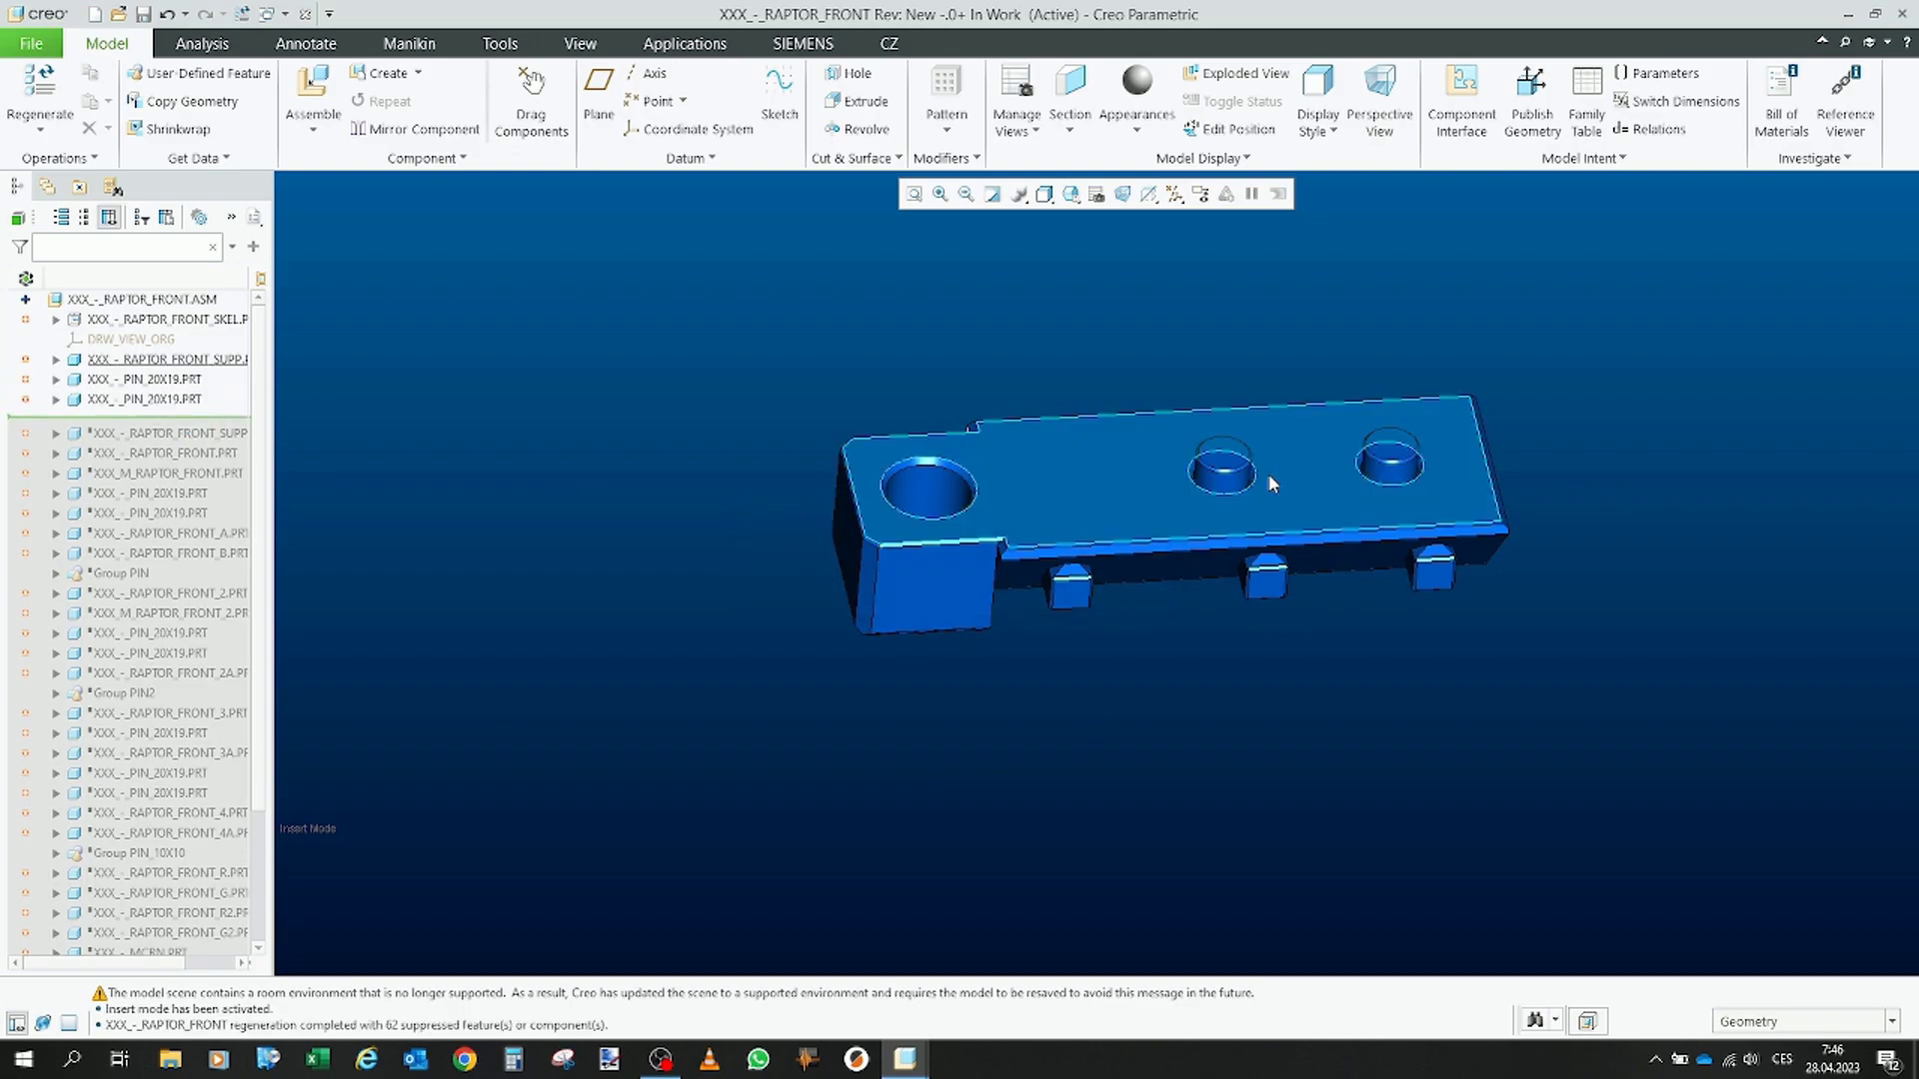
mouse_move(1168, 329)
middle_mouse_down()
mouse_move(1074, 344)
mouse_move(1071, 578)
middle_mouse_up()
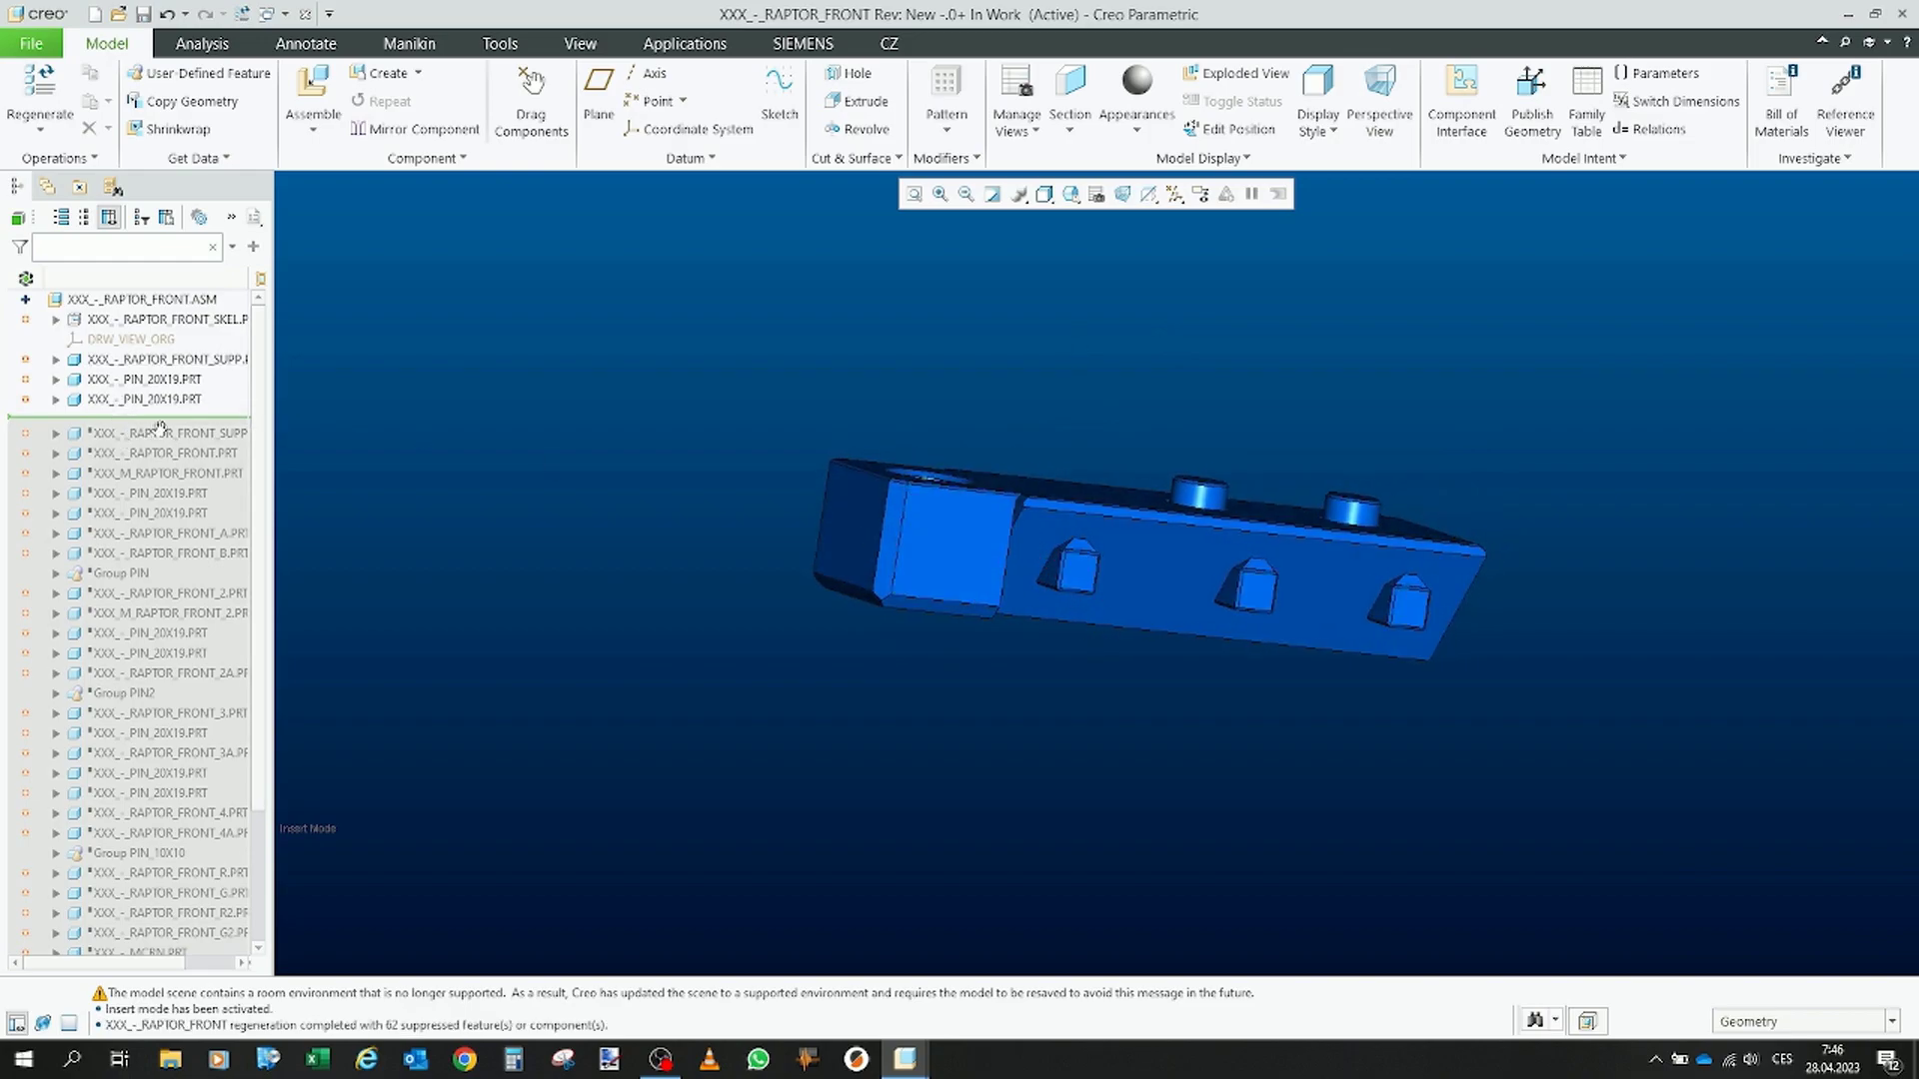
left_click_drag(161, 427, 177, 441)
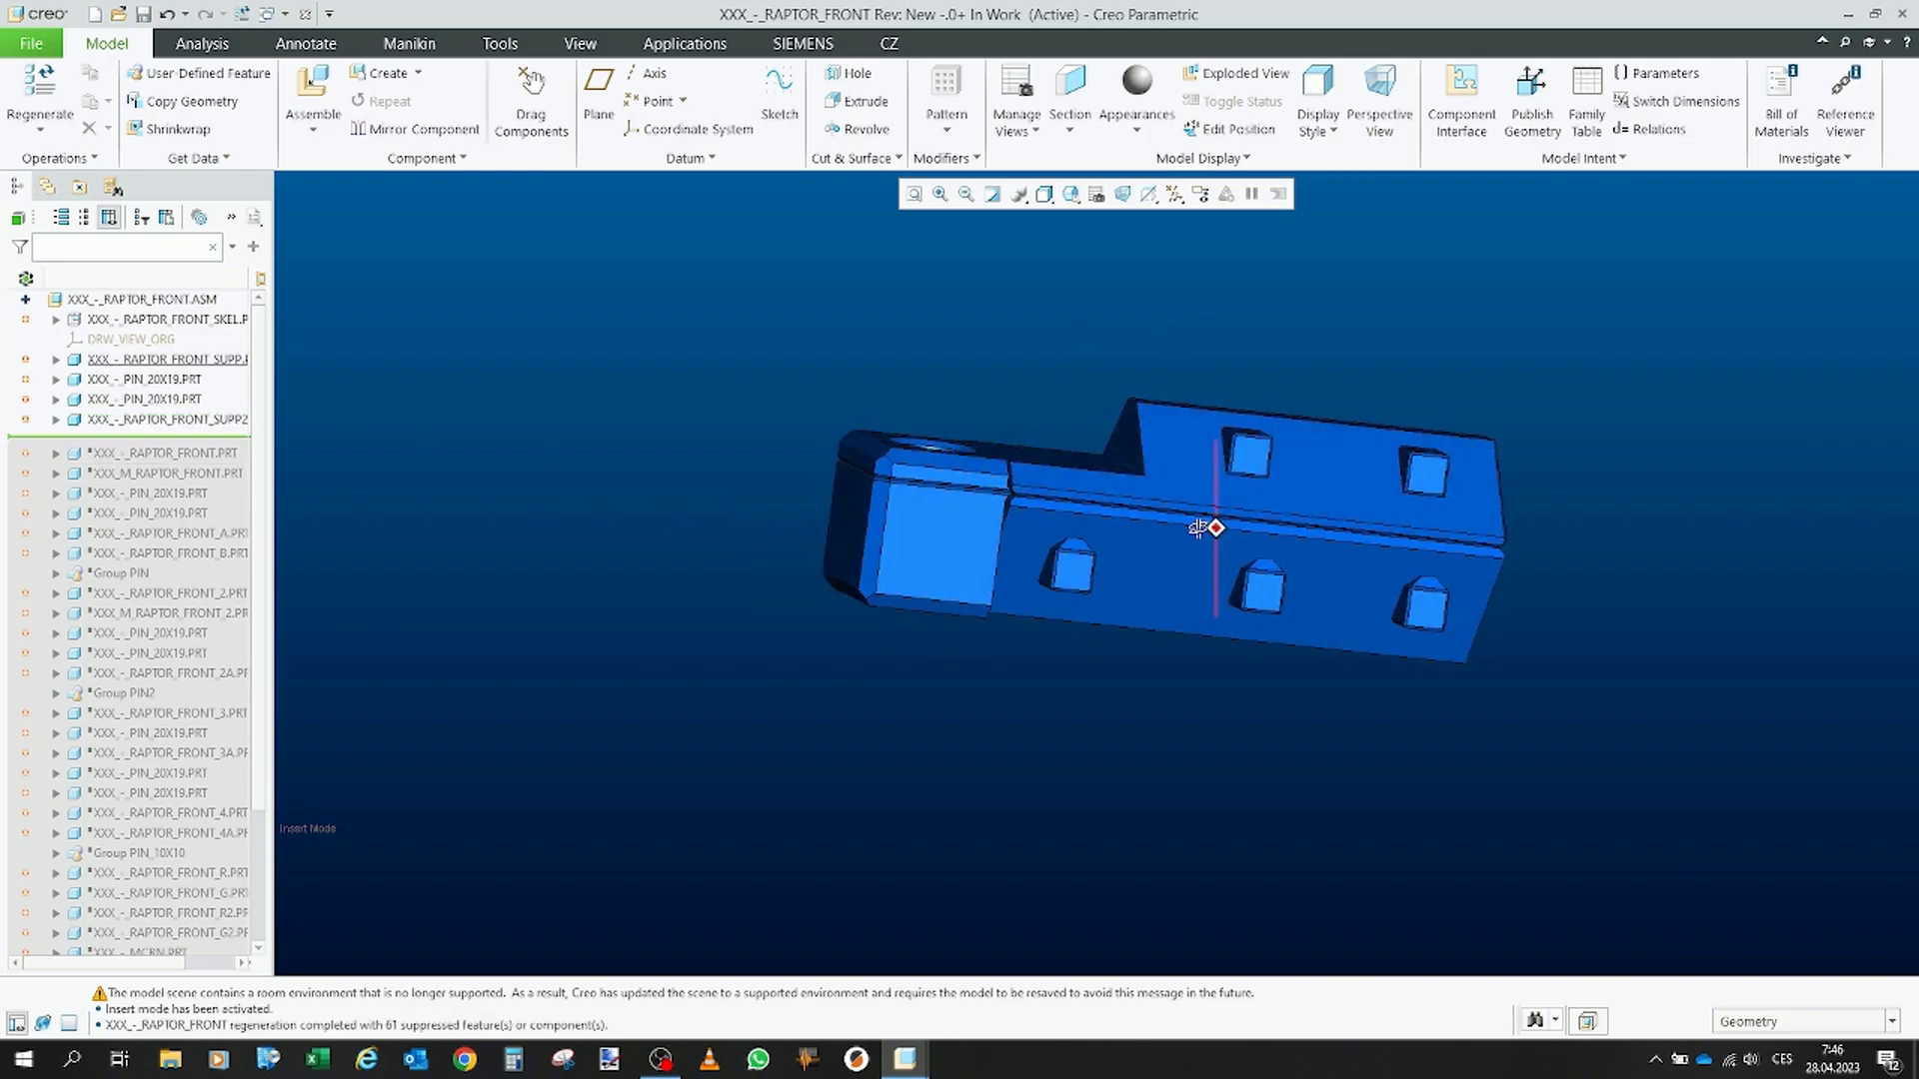
mouse_move(1190, 529)
middle_mouse_down()
mouse_move(1102, 527)
mouse_move(1000, 462)
middle_mouse_up()
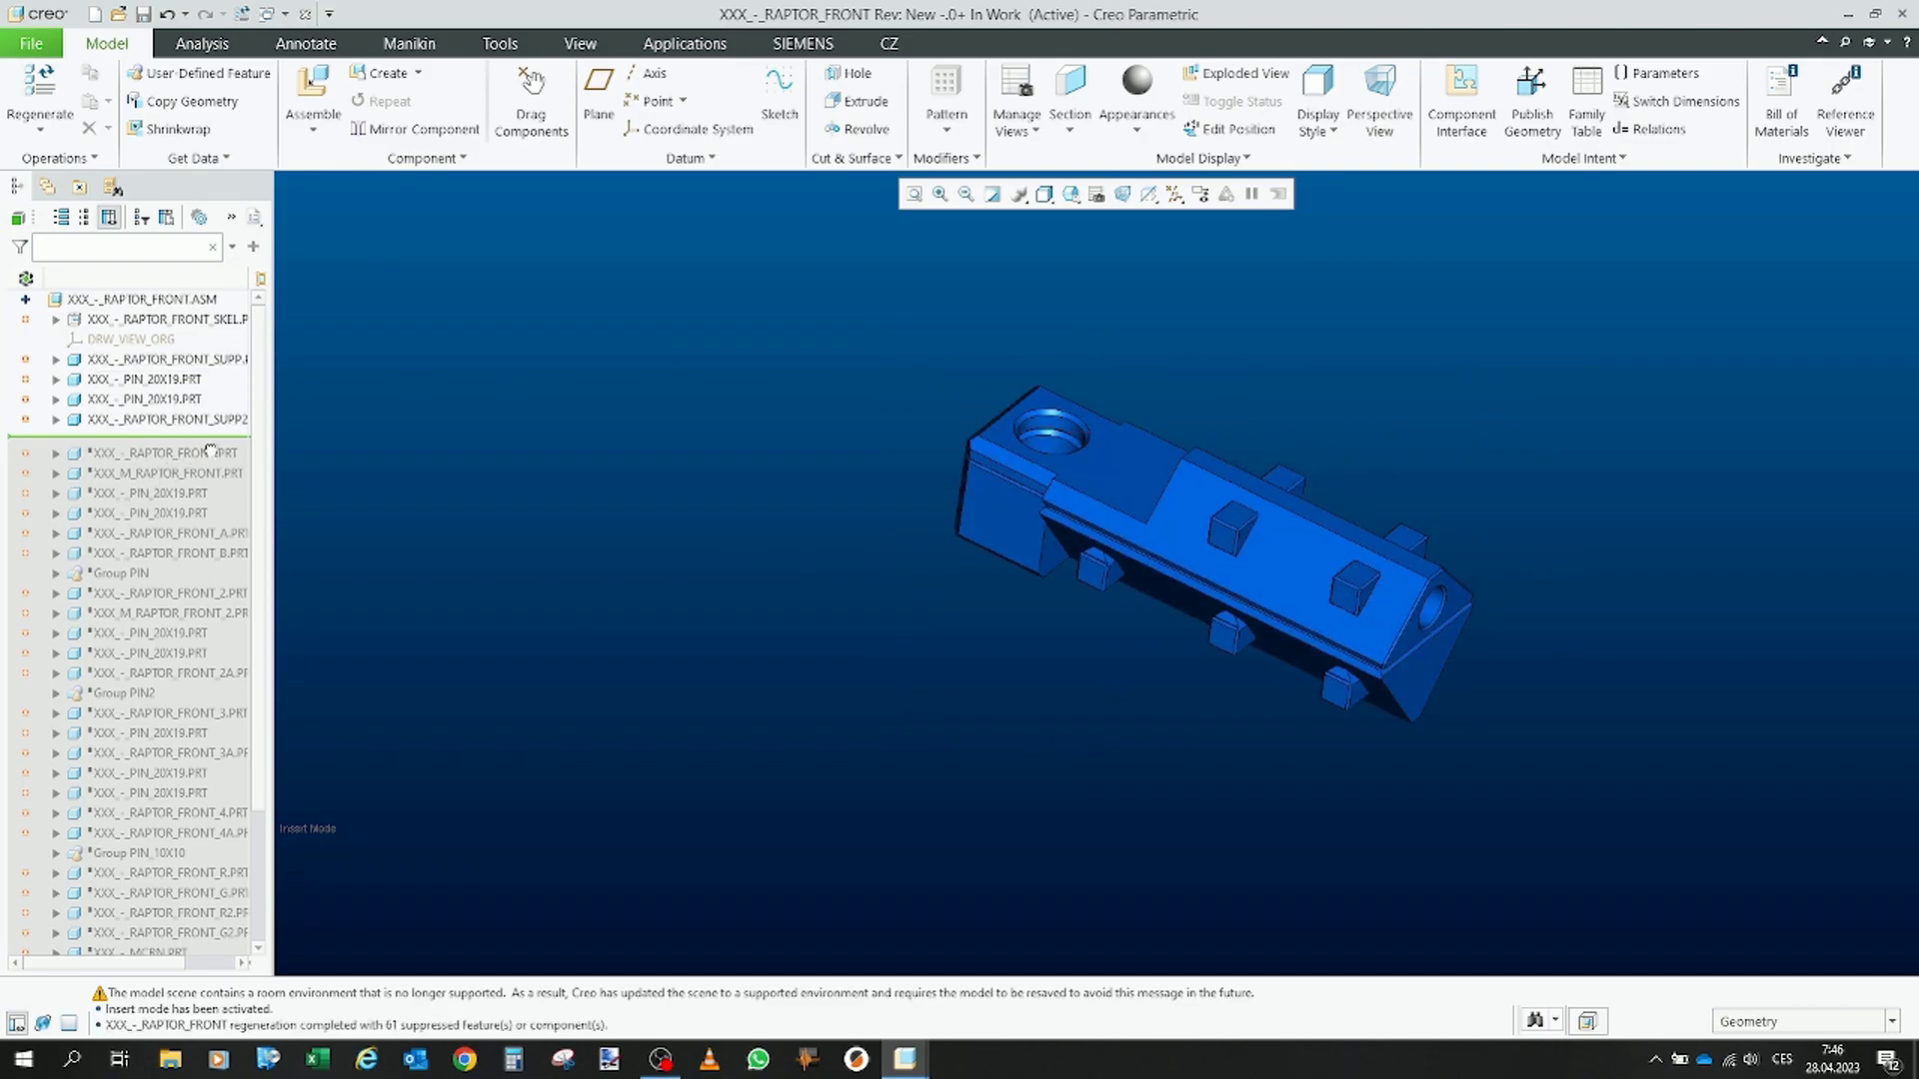
Resume and inspect RAPTOR_FRONT.PRT, then resume its mirror XXX_M_RAPTOR_FRONT.PRT.
left_click_drag(209, 436, 209, 459)
mouse_move(1296, 430)
middle_mouse_down()
mouse_move(1055, 492)
mouse_move(1200, 292)
middle_mouse_up()
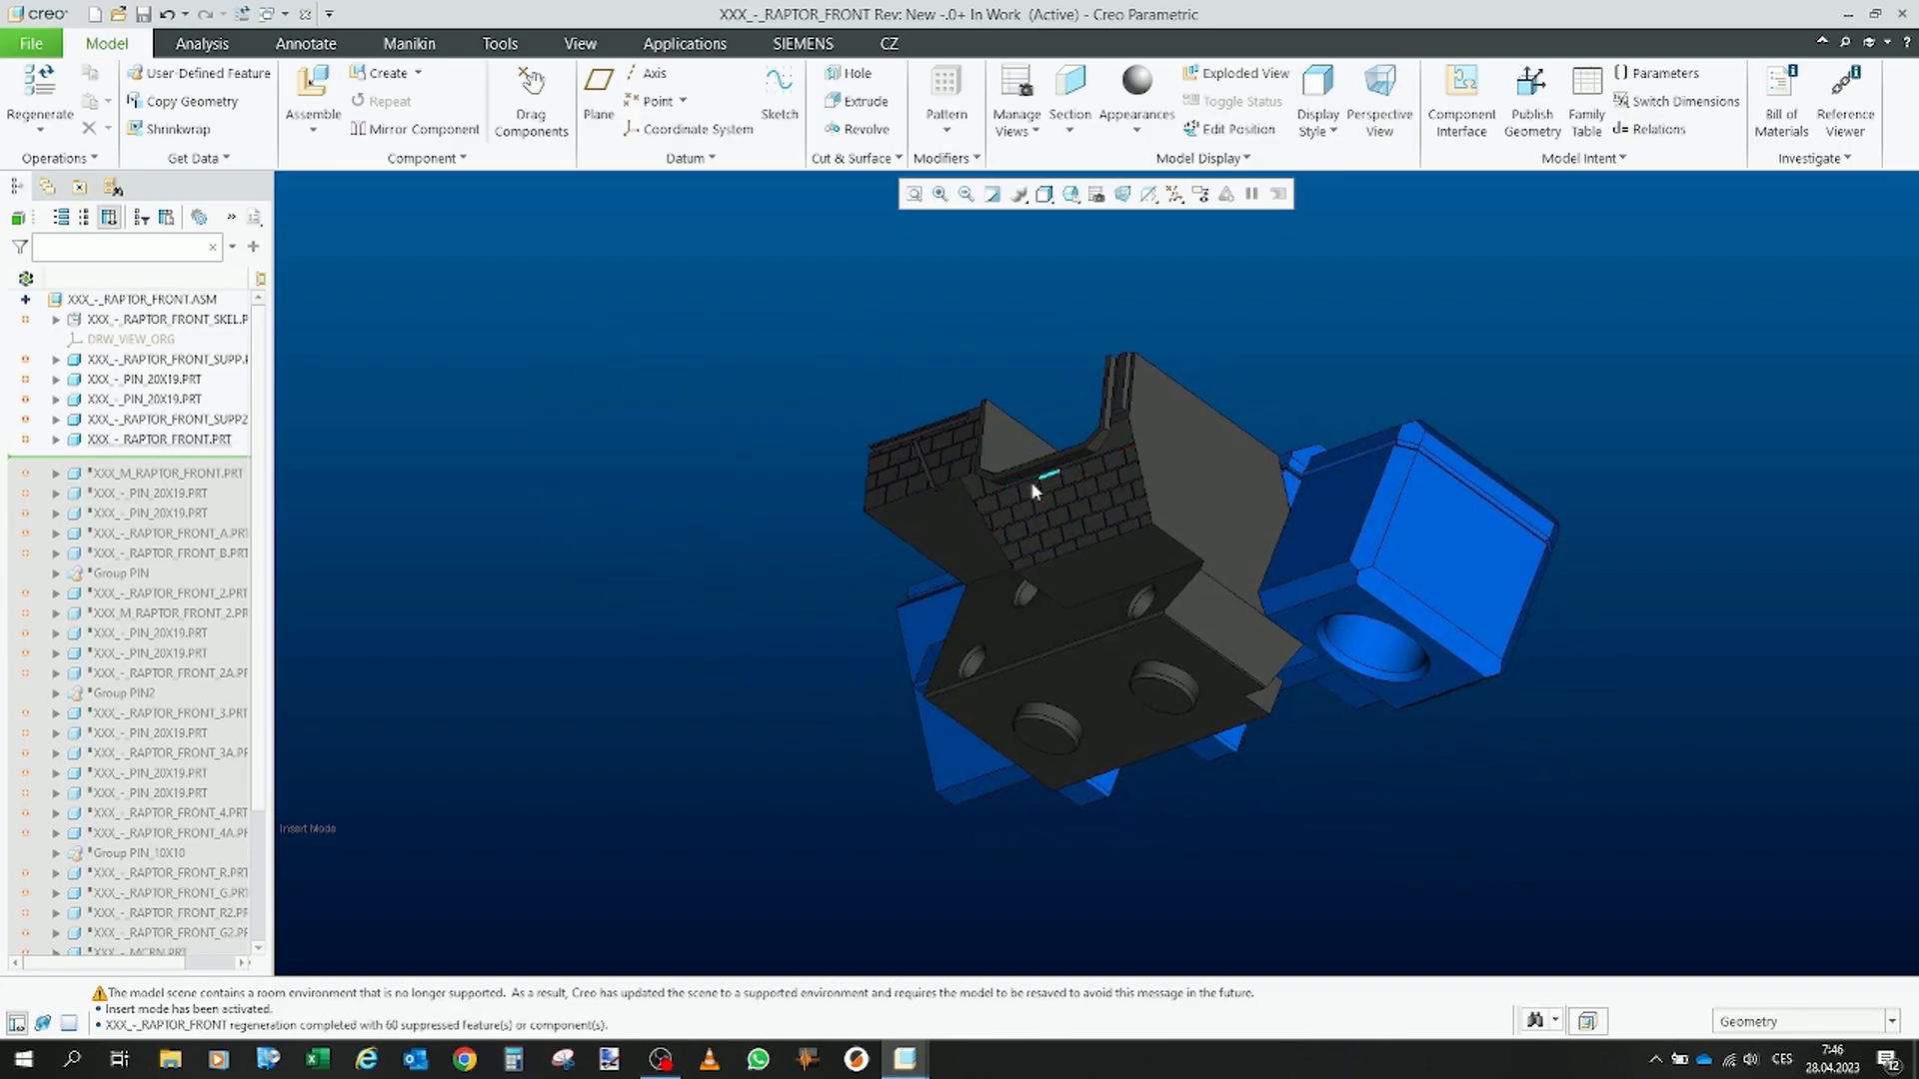
mouse_move(917, 592)
middle_mouse_down()
mouse_move(953, 489)
mouse_move(635, 394)
middle_mouse_up()
left_click(156, 440)
scroll(899, 405, "up", 2)
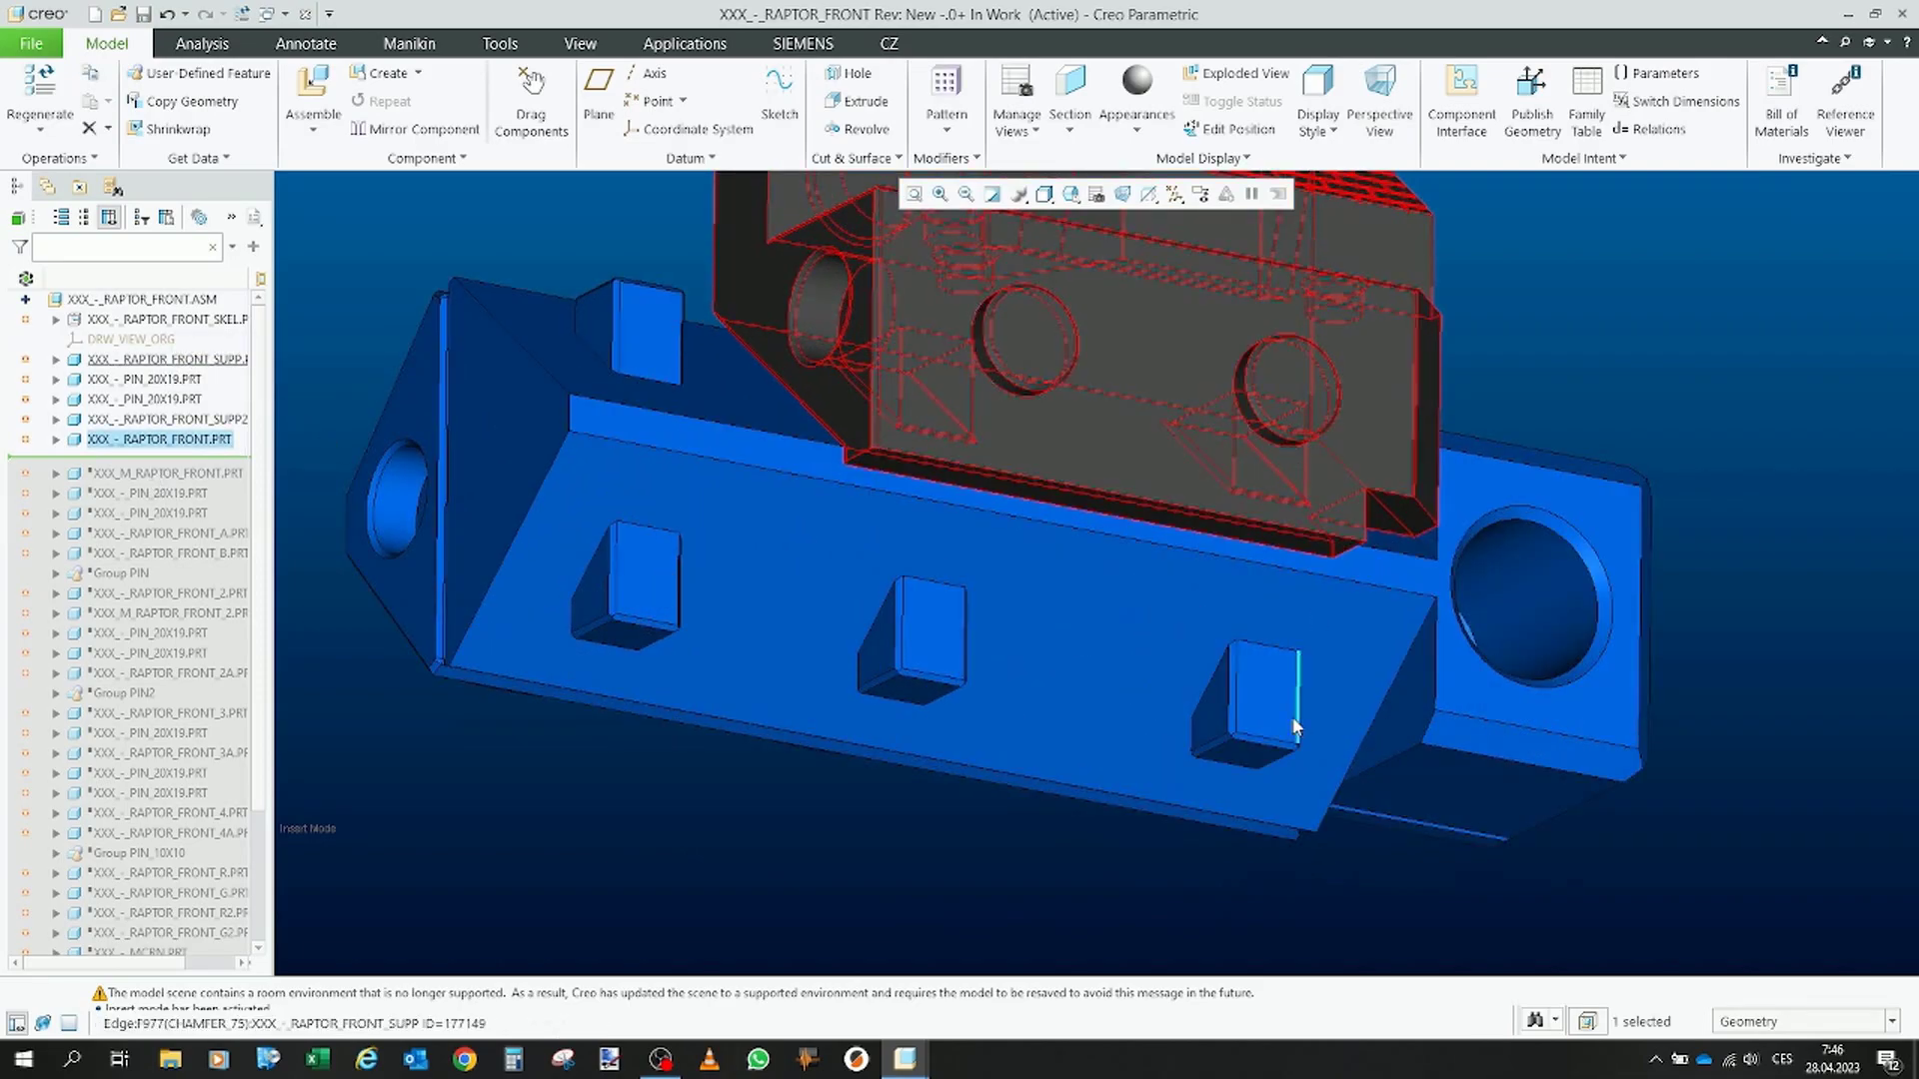
mouse_move(686, 609)
middle_mouse_down()
mouse_move(707, 485)
mouse_move(1157, 822)
mouse_move(517, 618)
middle_mouse_up()
left_click(1158, 821)
left_click_drag(203, 458, 202, 476)
mouse_move(411, 505)
middle_mouse_down()
mouse_move(1226, 386)
mouse_move(405, 571)
middle_mouse_up()
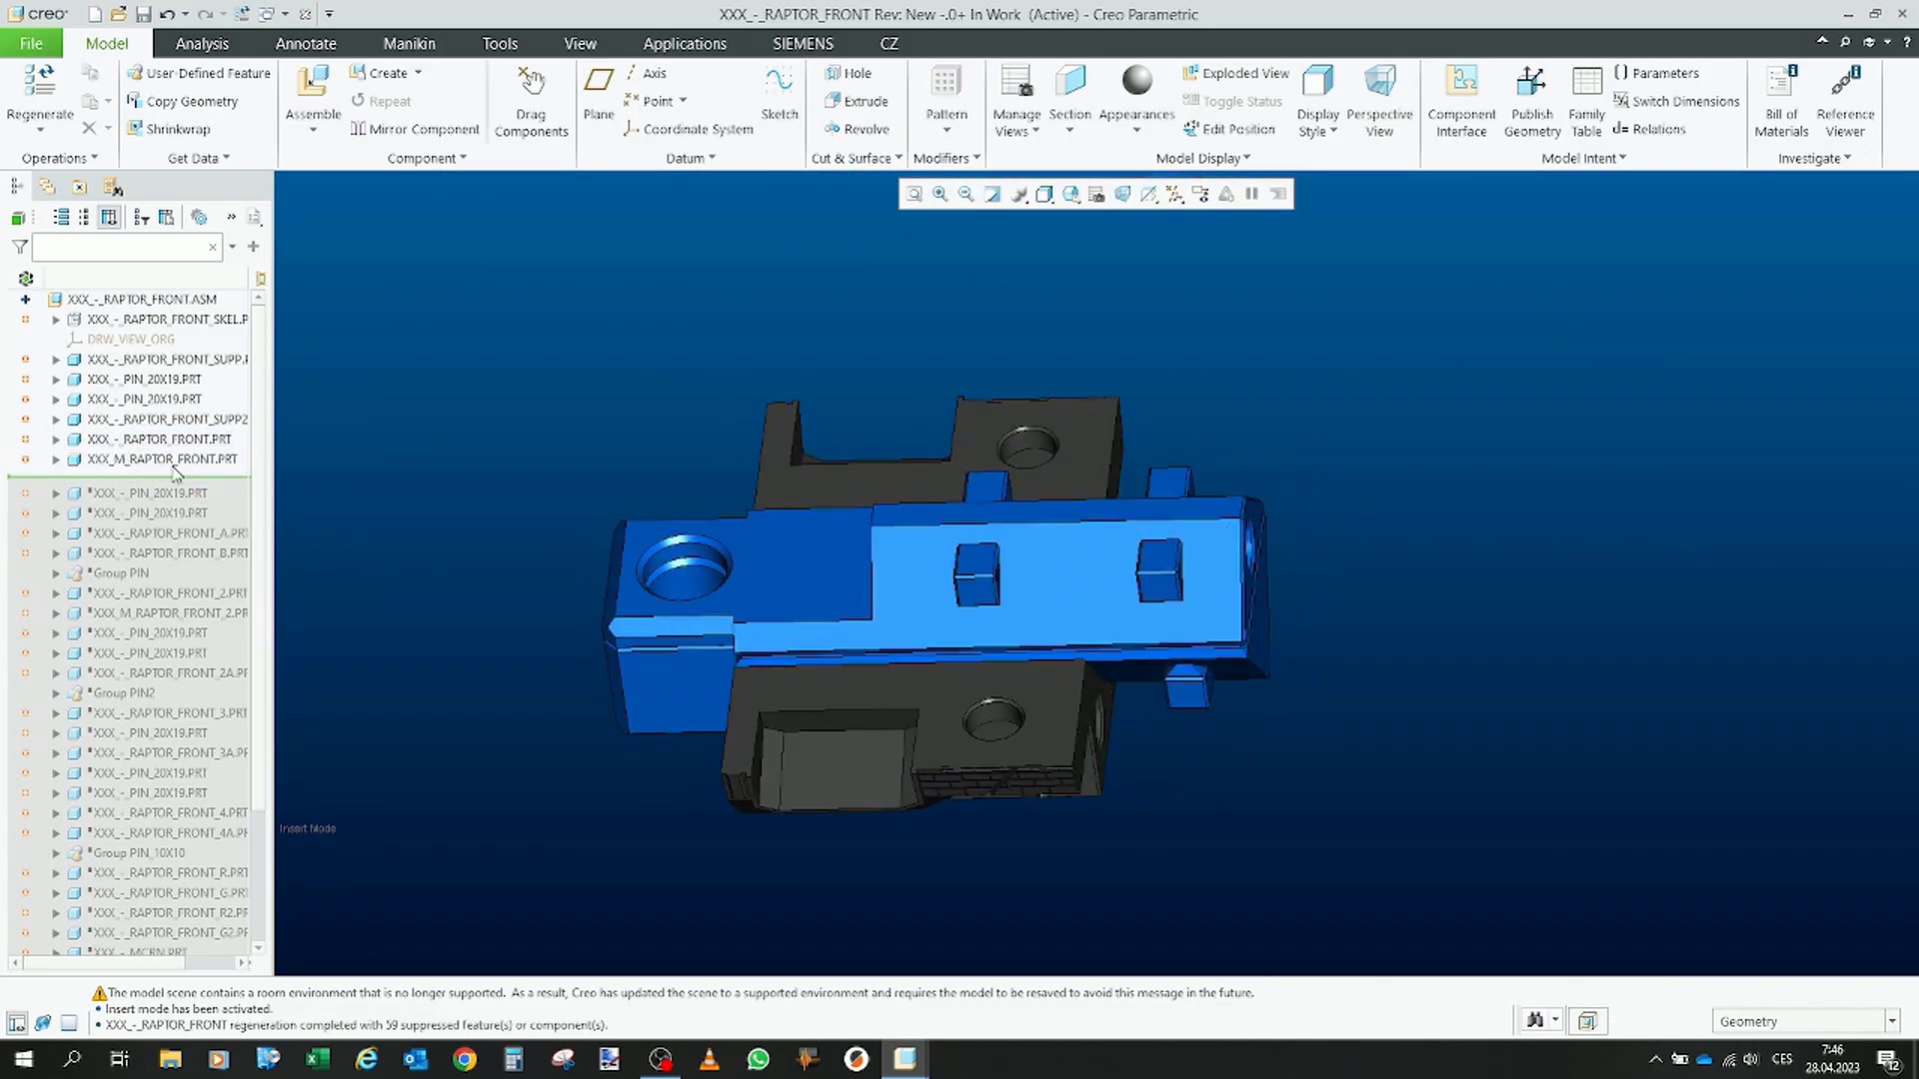
Resume the next two PIN_20X19 pins.
middle_click_drag(1027, 757, 1013, 600)
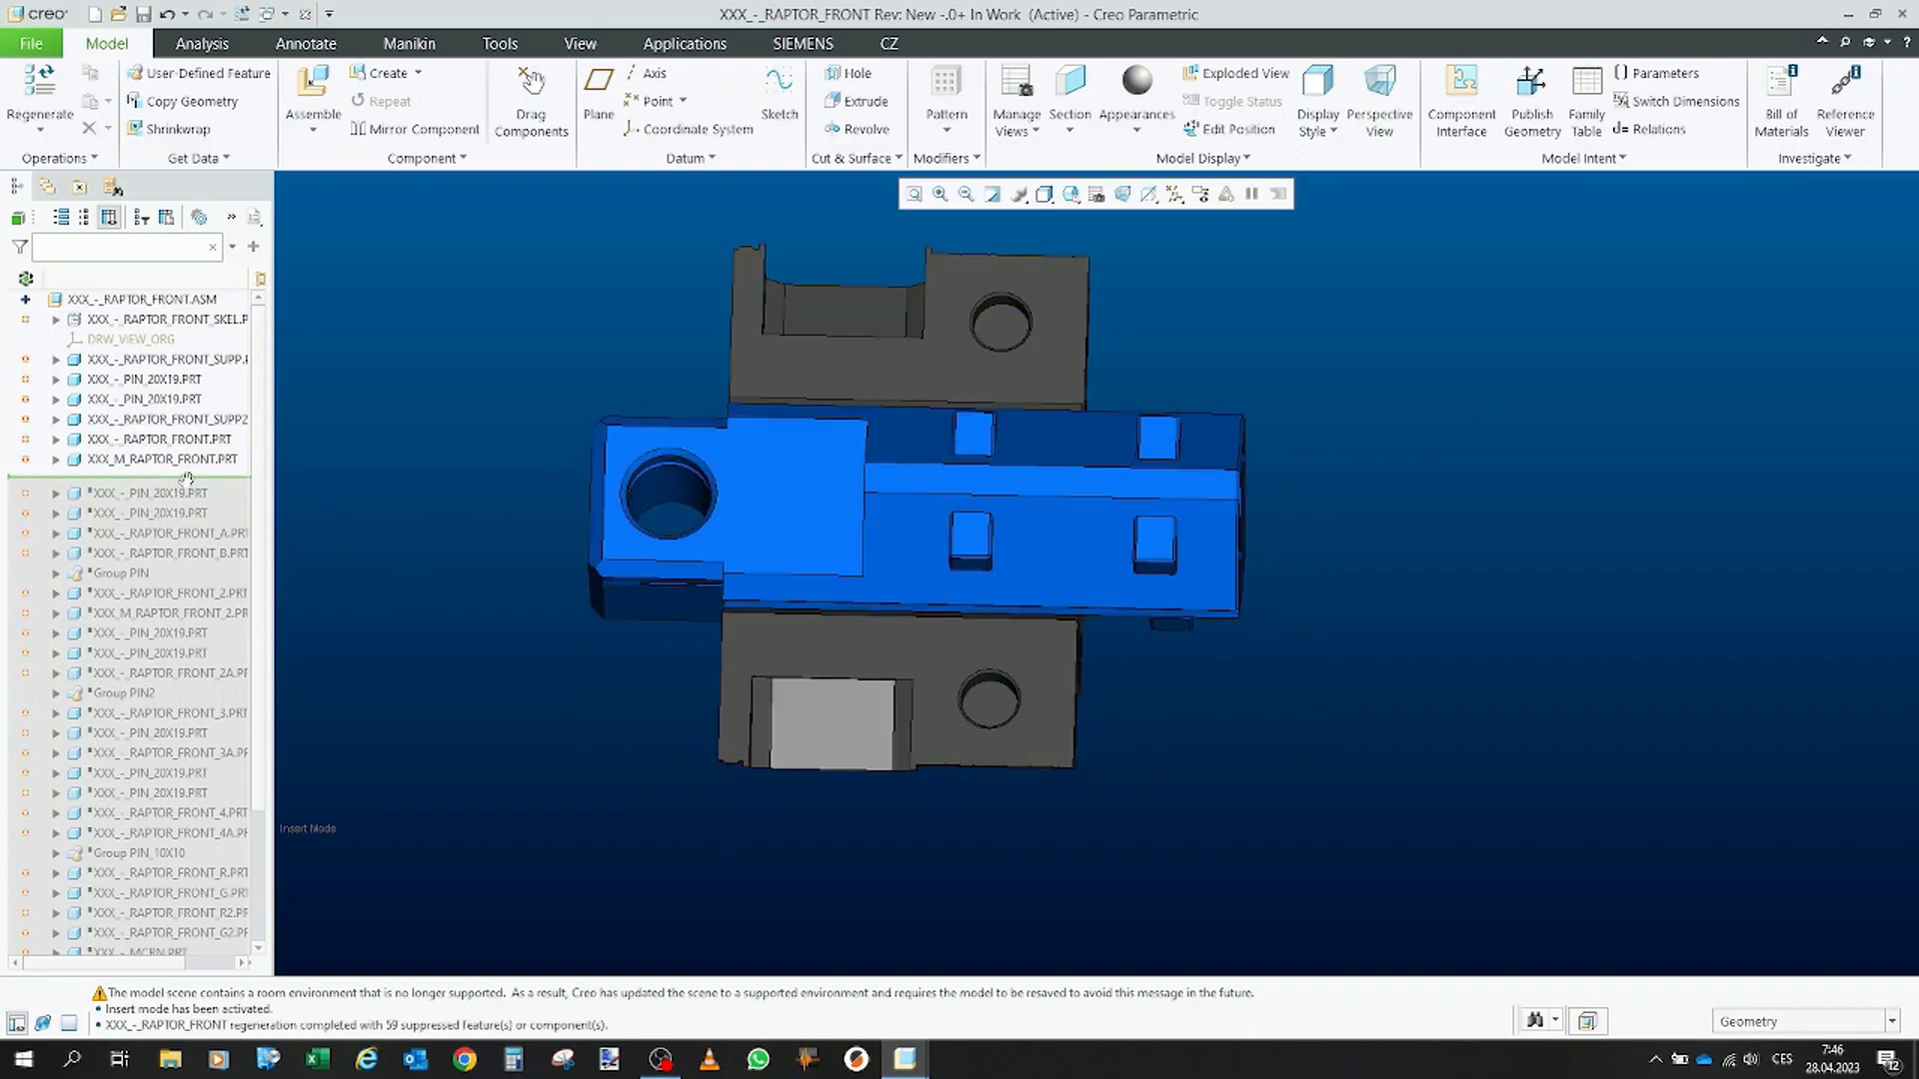
left_click_drag(185, 478, 184, 518)
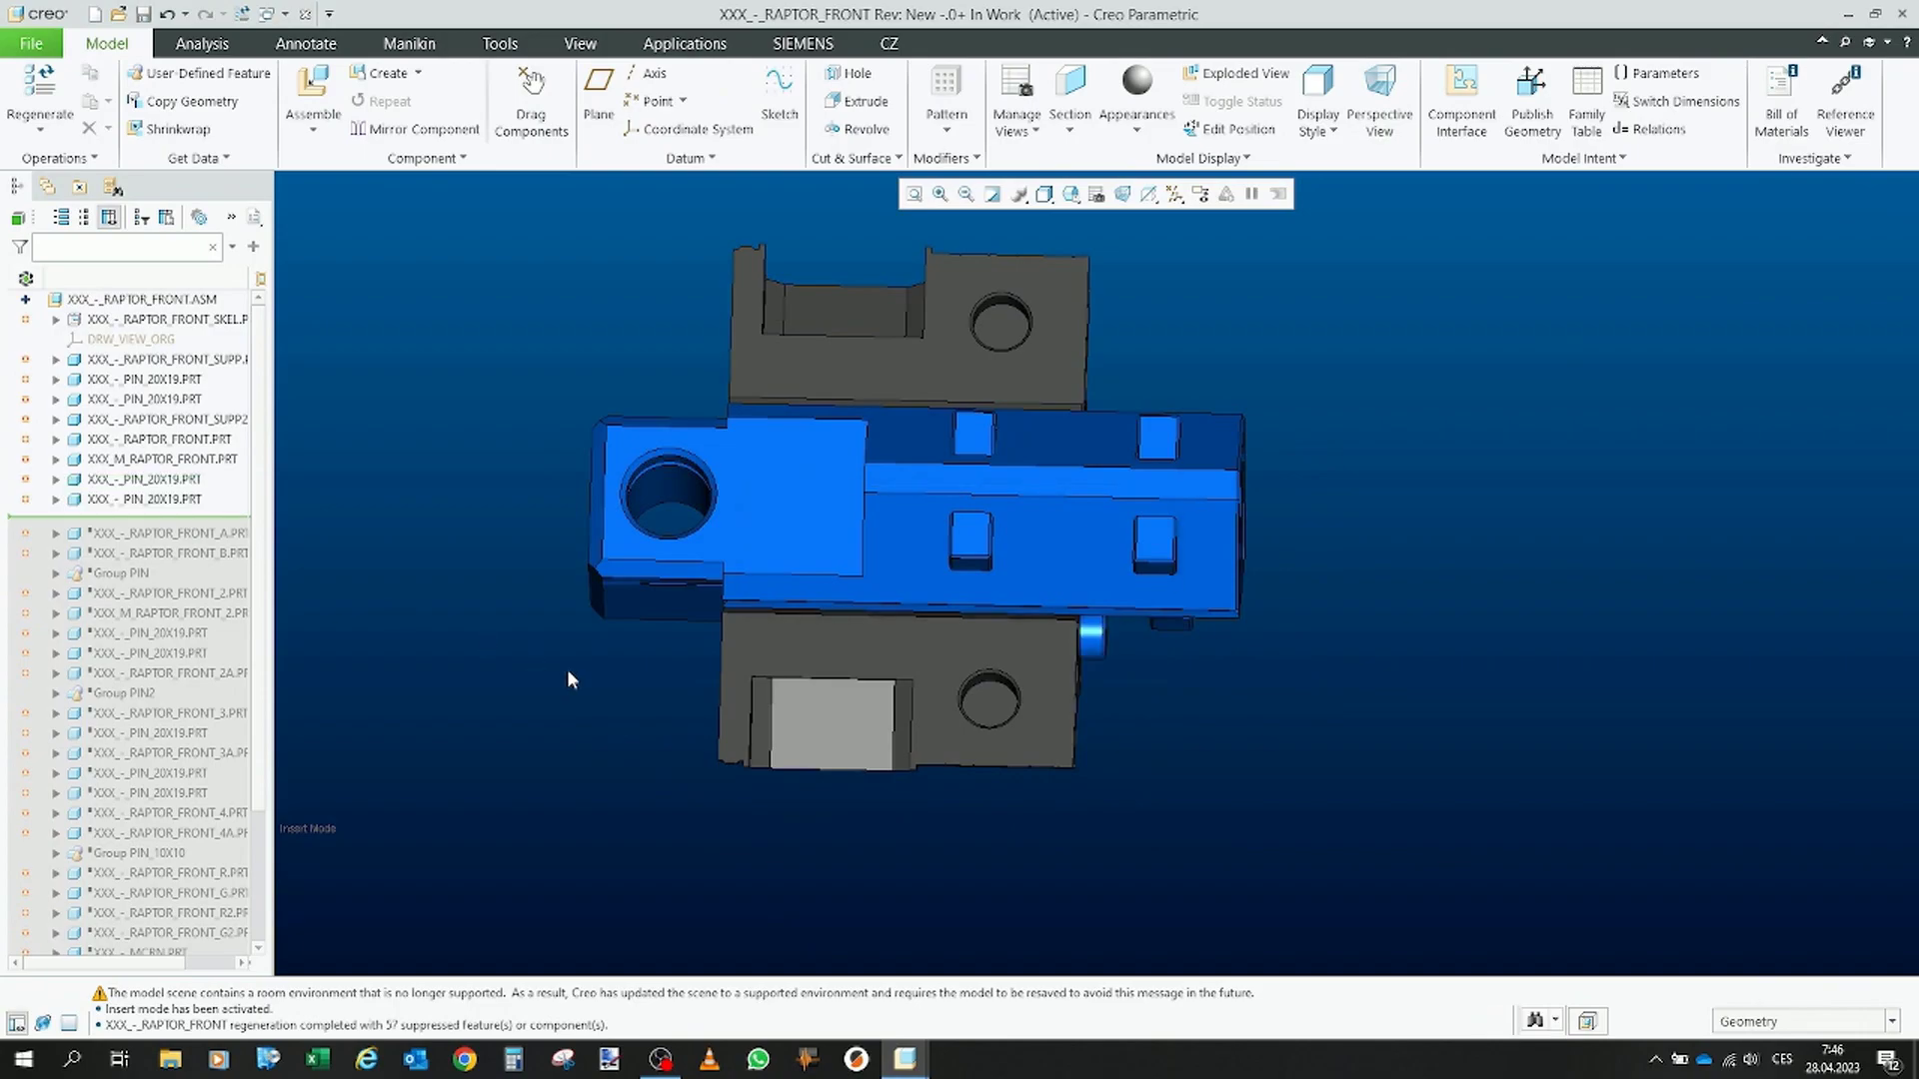
mouse_move(567, 670)
middle_mouse_down()
mouse_move(959, 434)
mouse_move(866, 365)
middle_mouse_up()
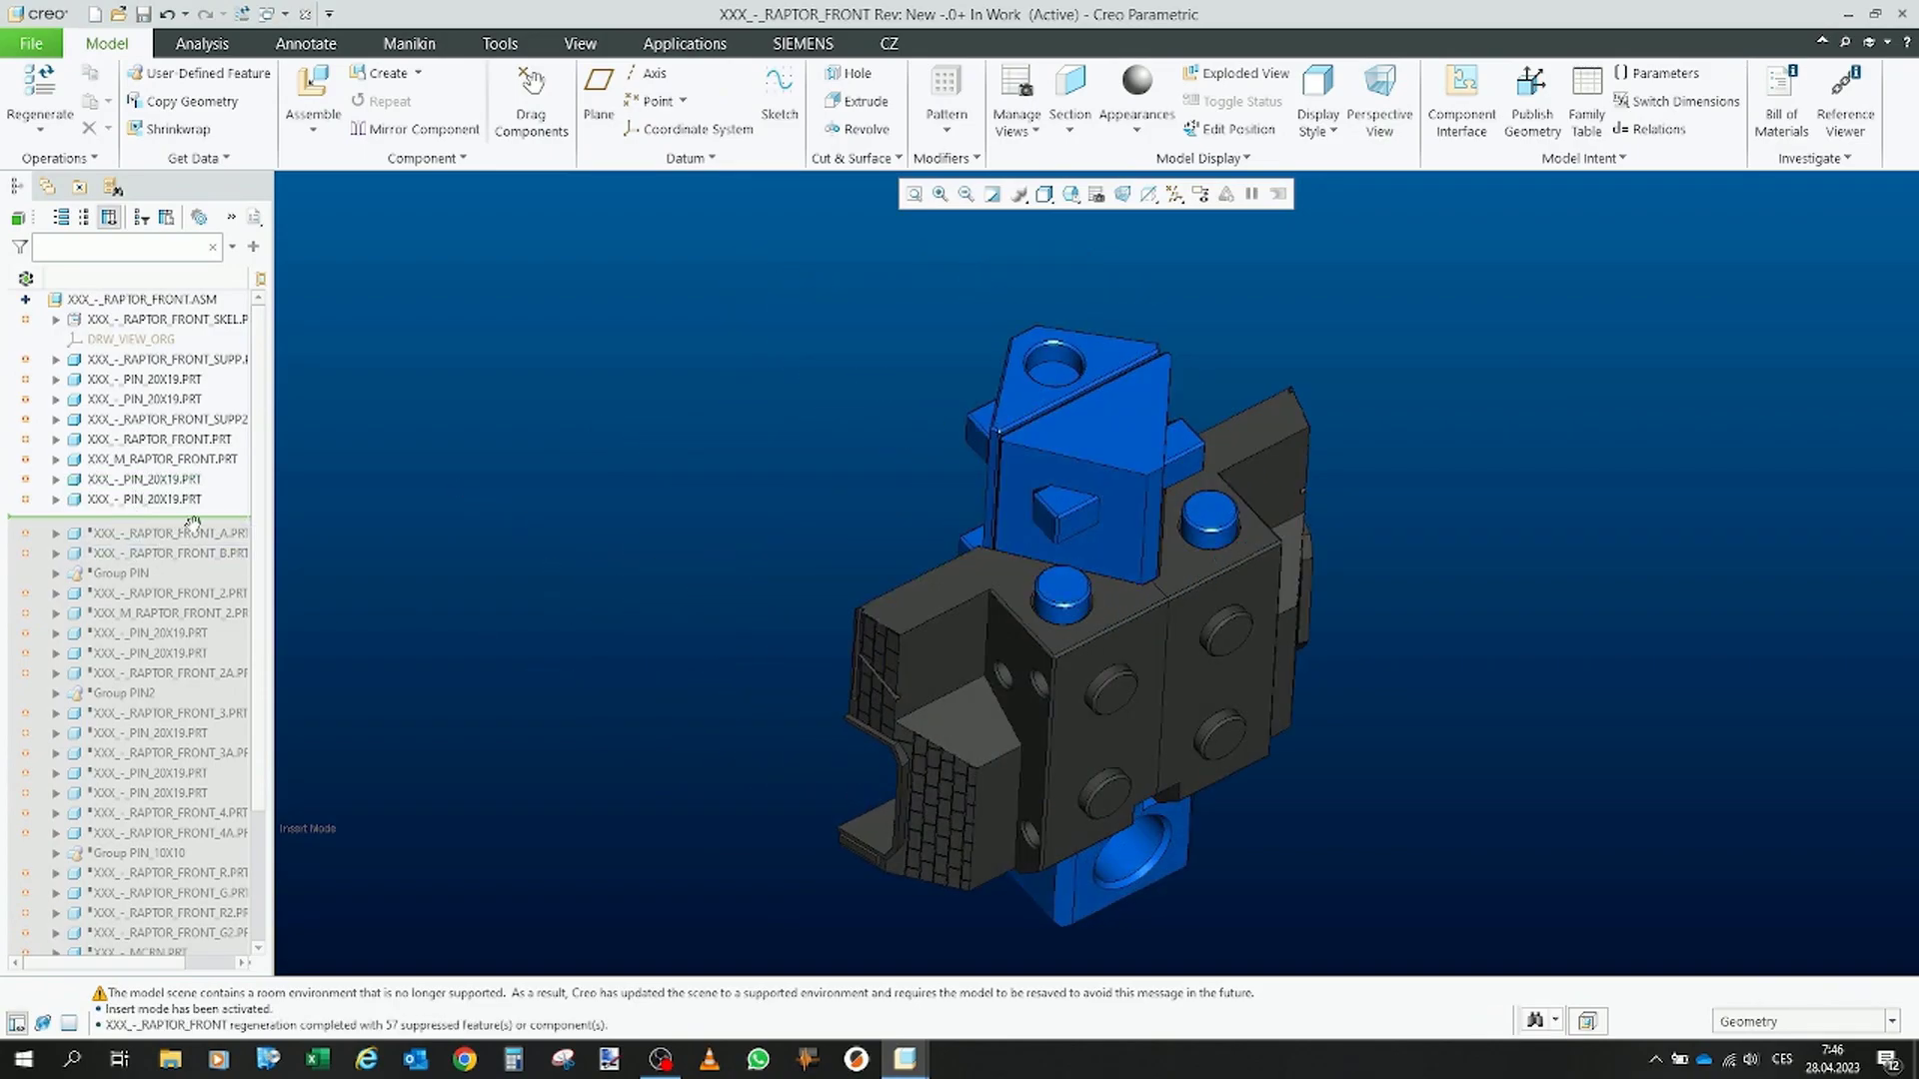
Resume RAPTOR_FRONT_A while keeping RAPTOR_FRONT_B suppressed, and check it from several angles.
left_click_drag(192, 523, 195, 560)
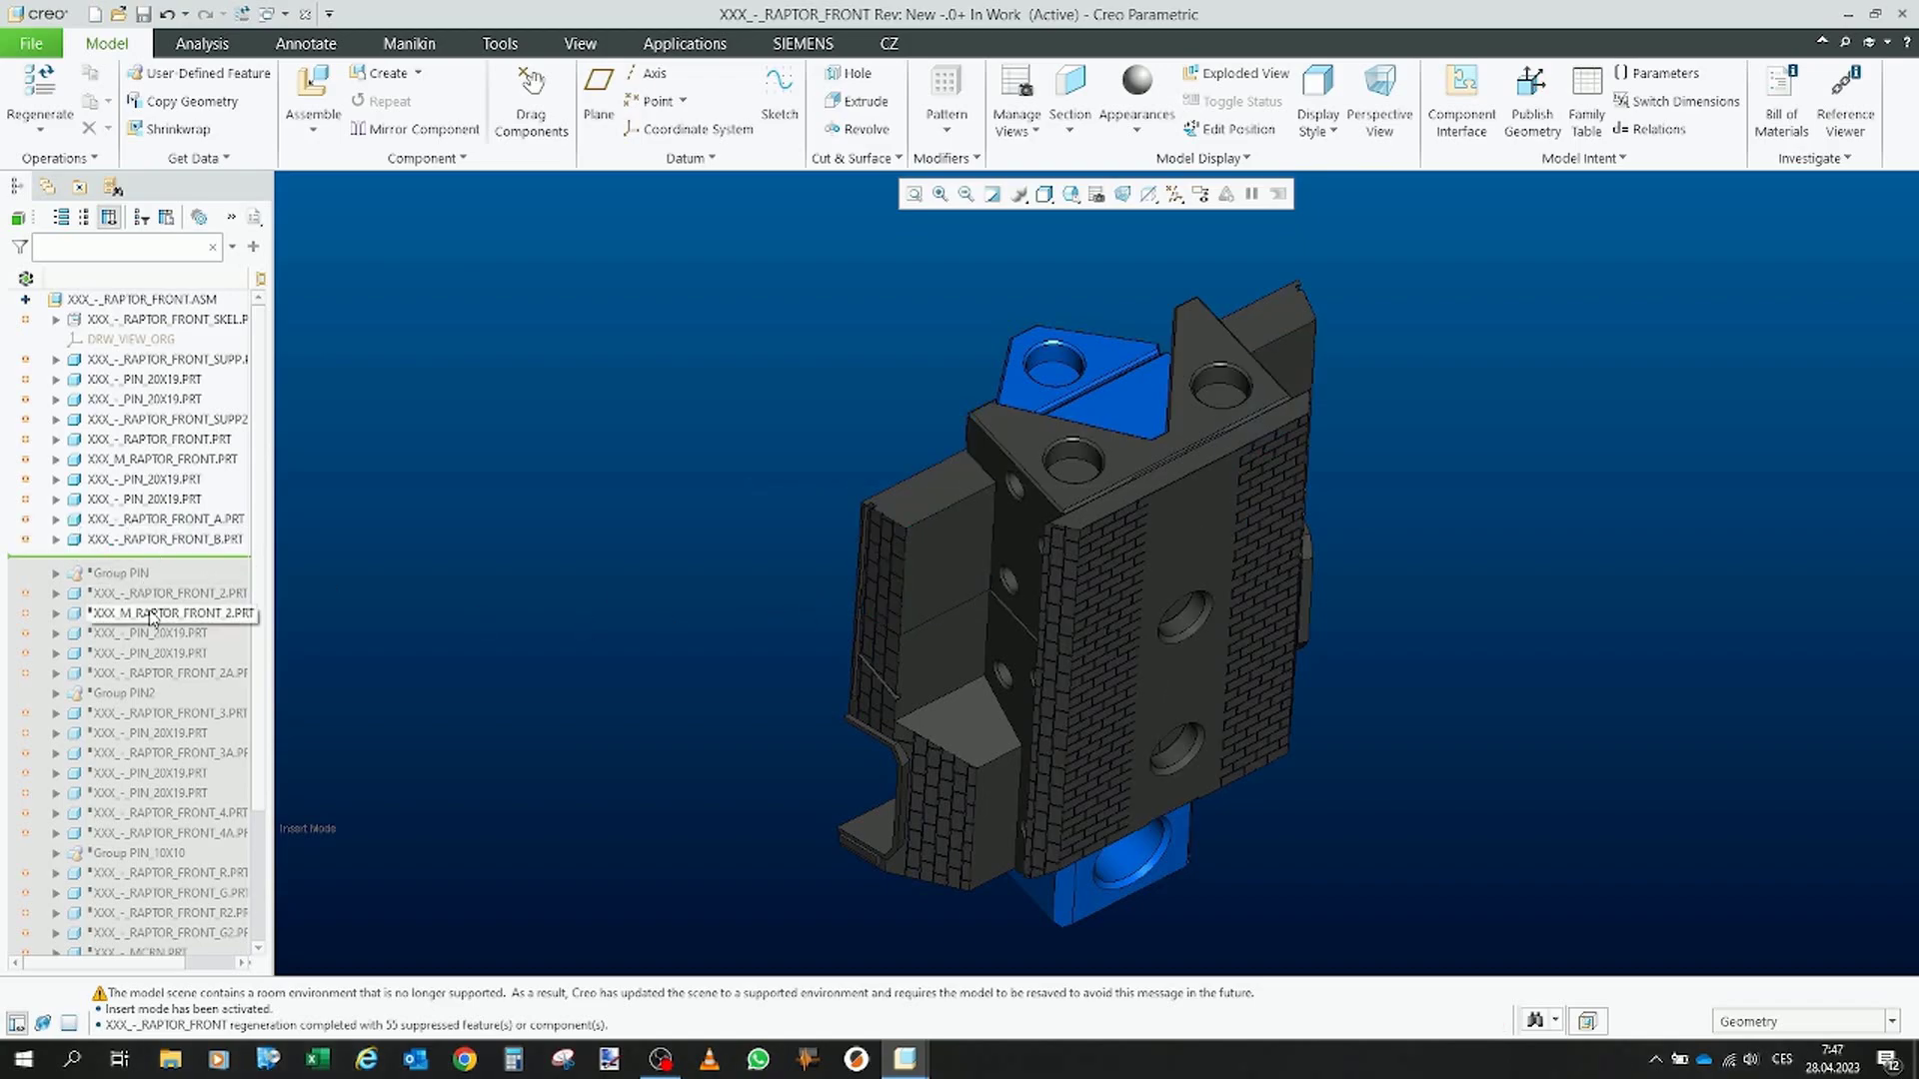
left_click_drag(171, 557, 177, 534)
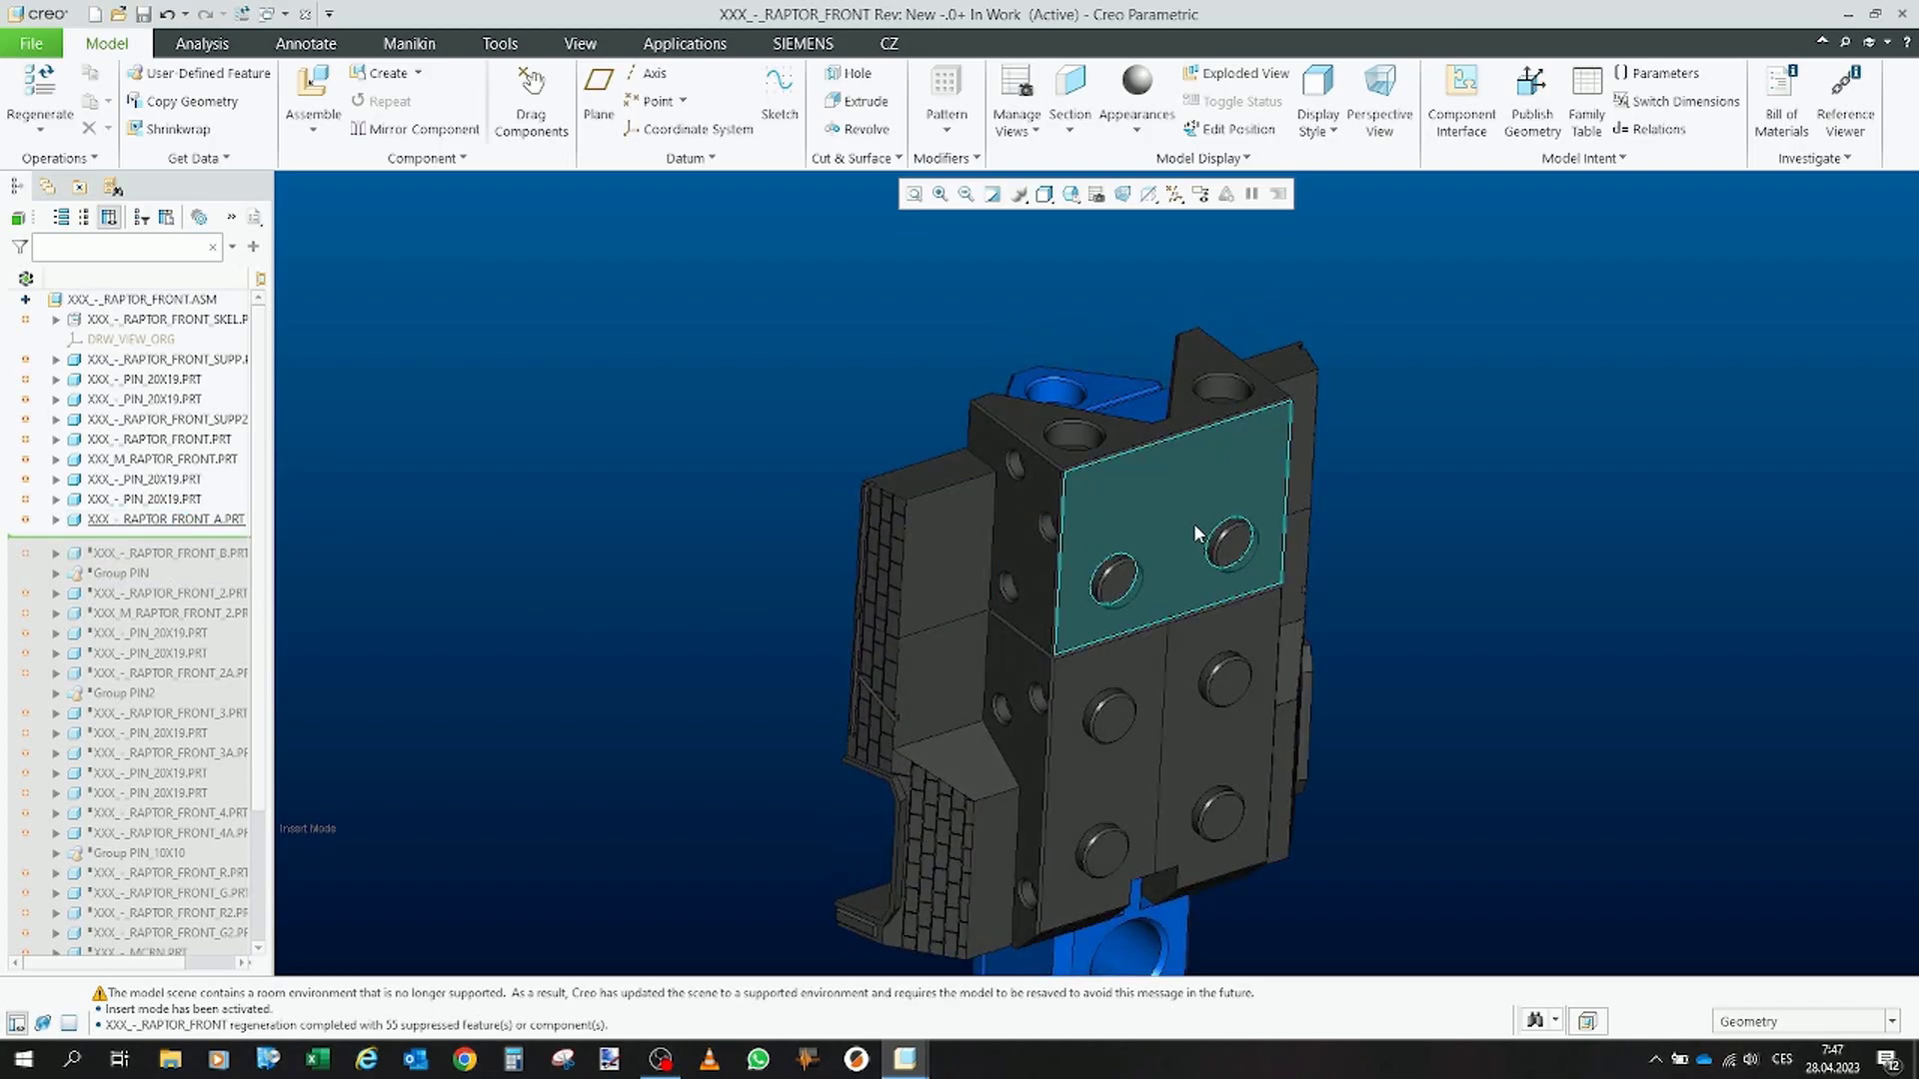
mouse_move(1069, 514)
middle_mouse_down()
mouse_move(1227, 464)
mouse_move(1347, 686)
middle_mouse_up()
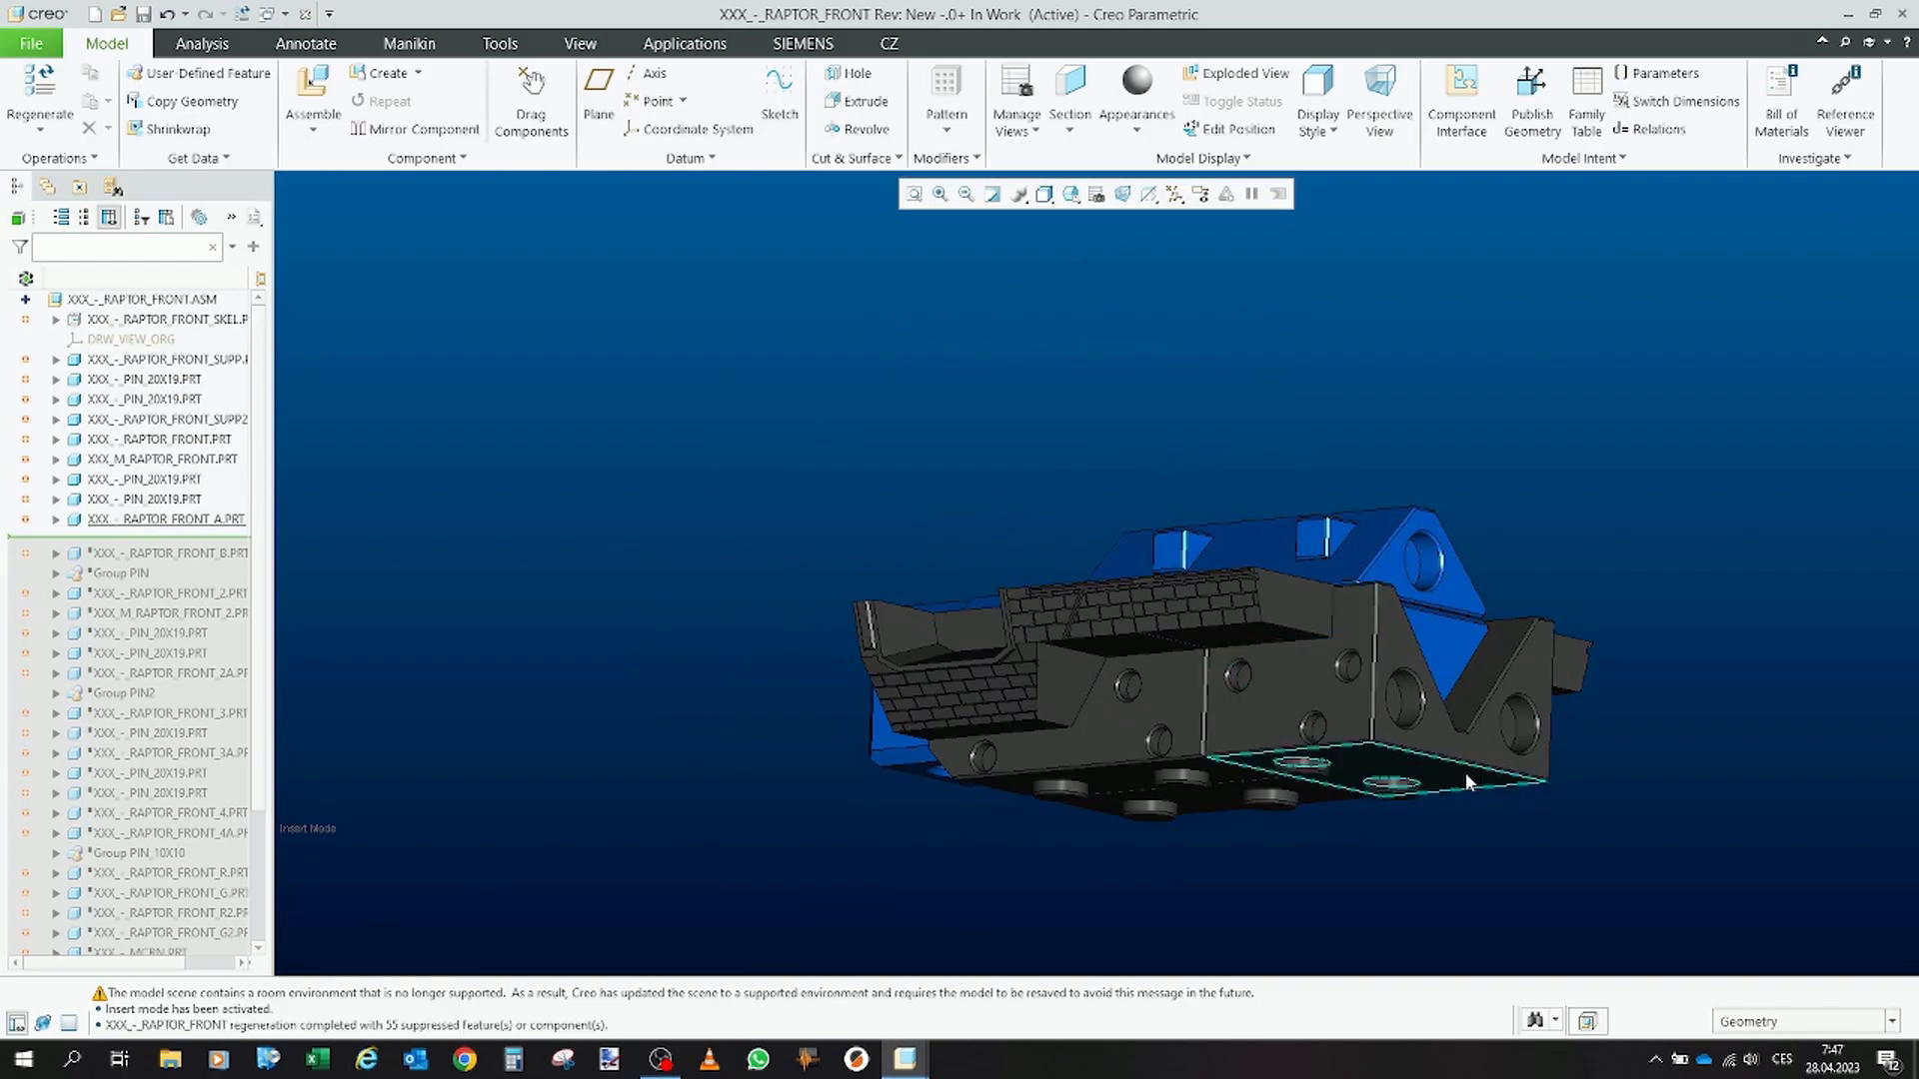
middle_click_drag(1456, 617, 1146, 724)
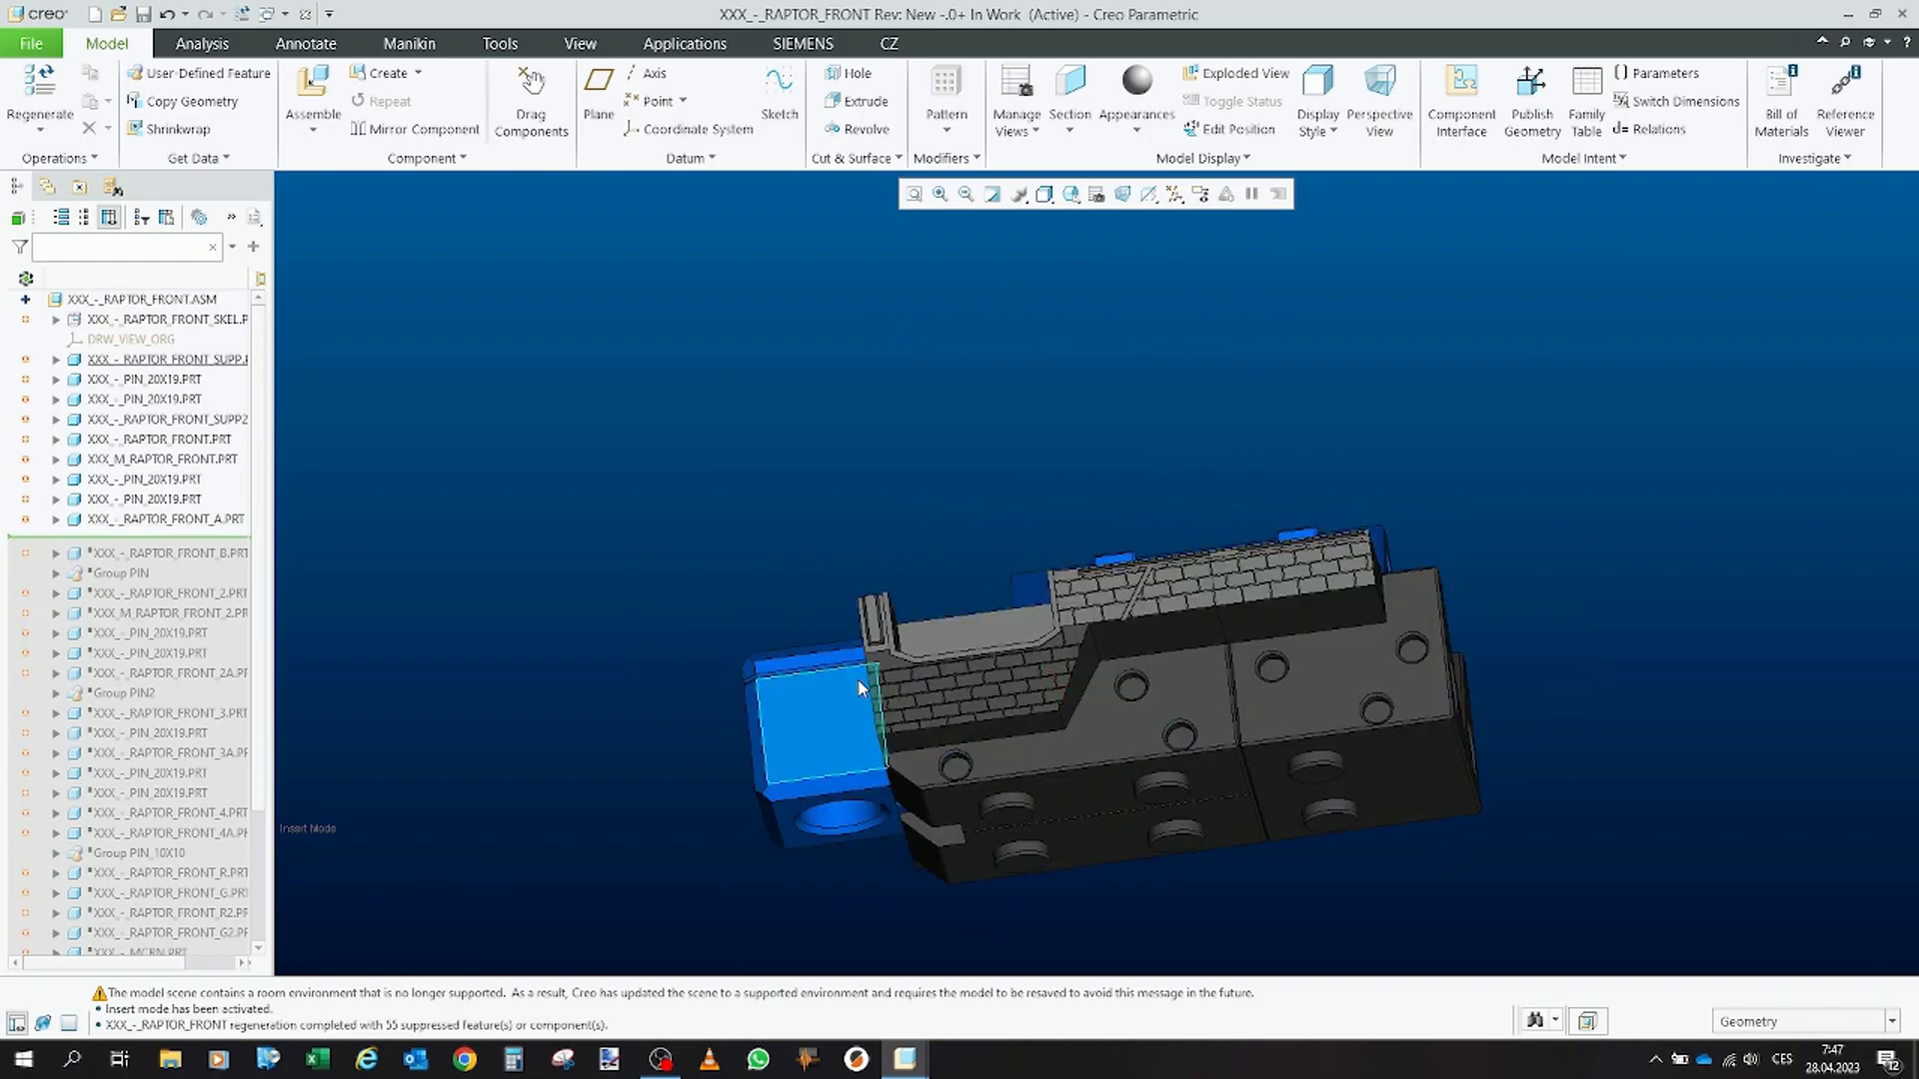
mouse_move(820, 759)
middle_mouse_down()
mouse_move(821, 692)
mouse_move(821, 804)
middle_mouse_up()
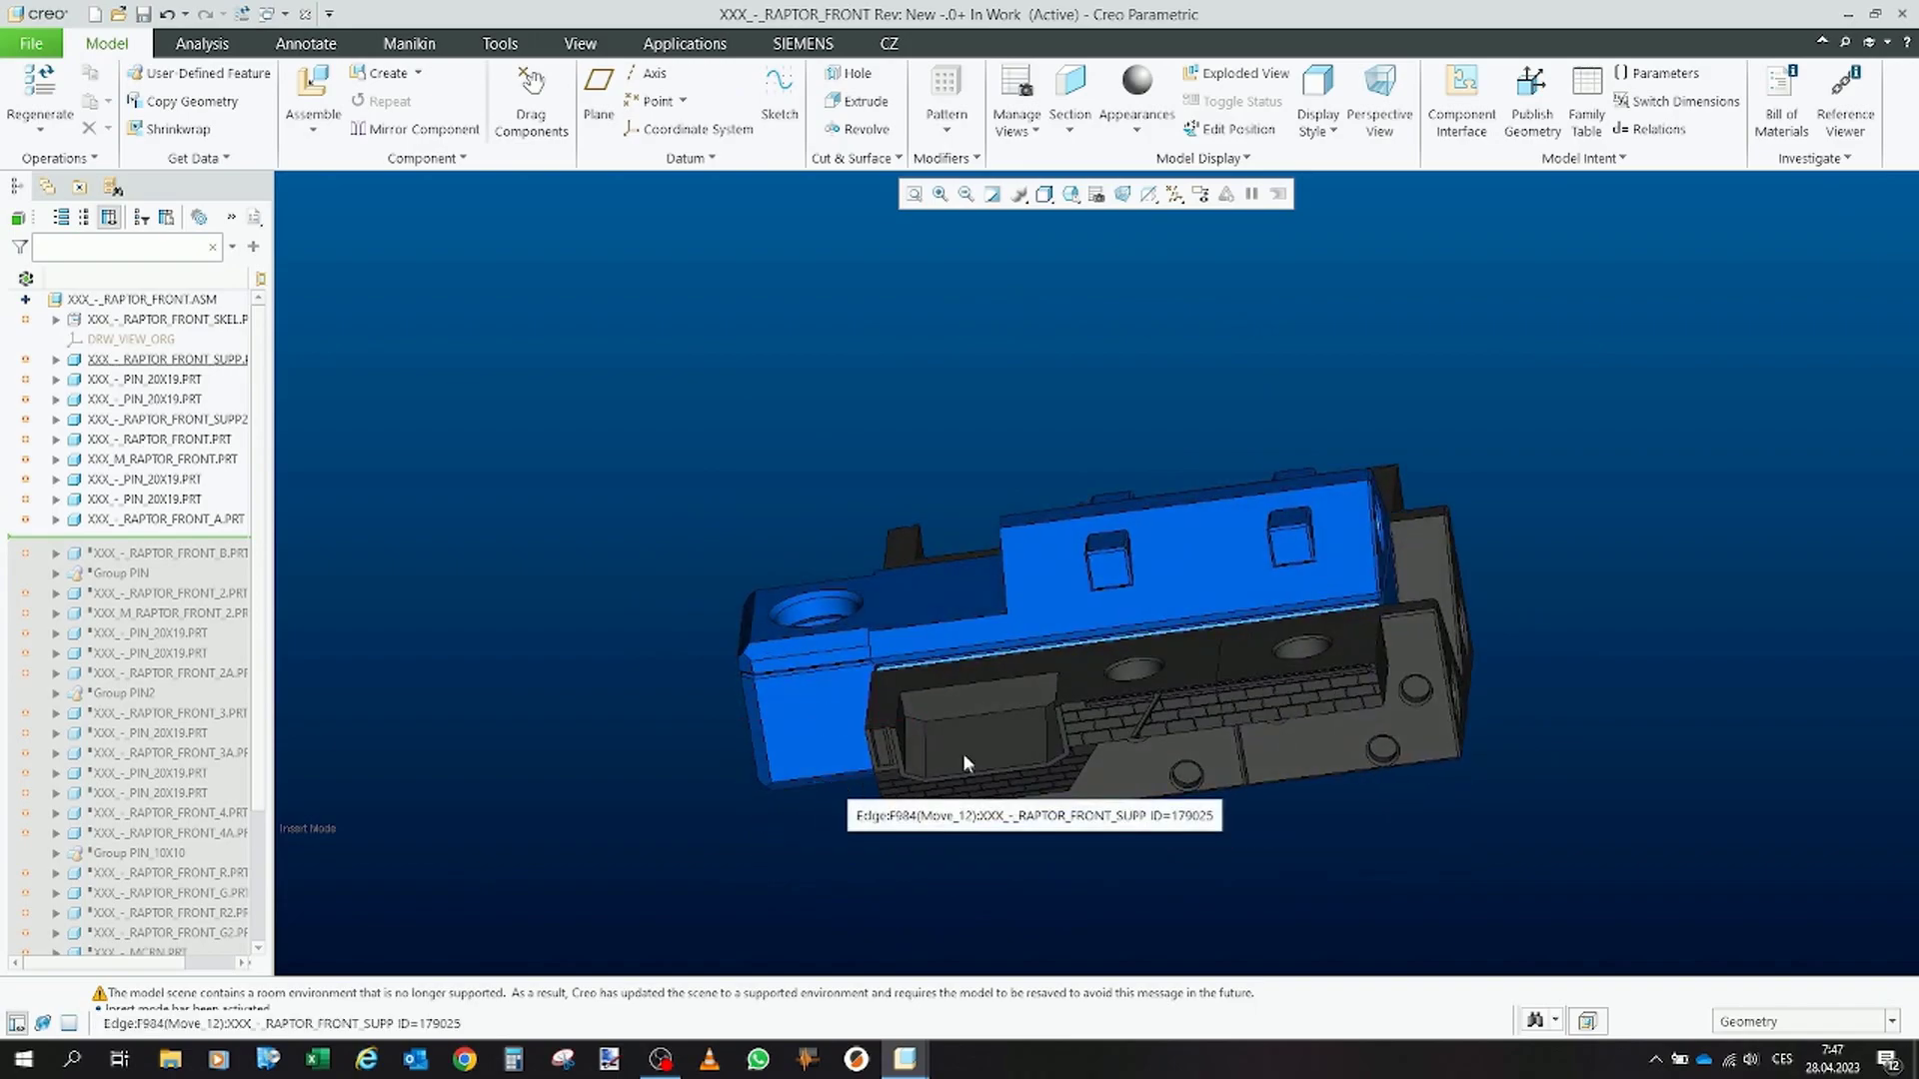
mouse_move(1101, 738)
middle_mouse_down()
mouse_move(1226, 791)
mouse_move(1170, 706)
middle_mouse_up()
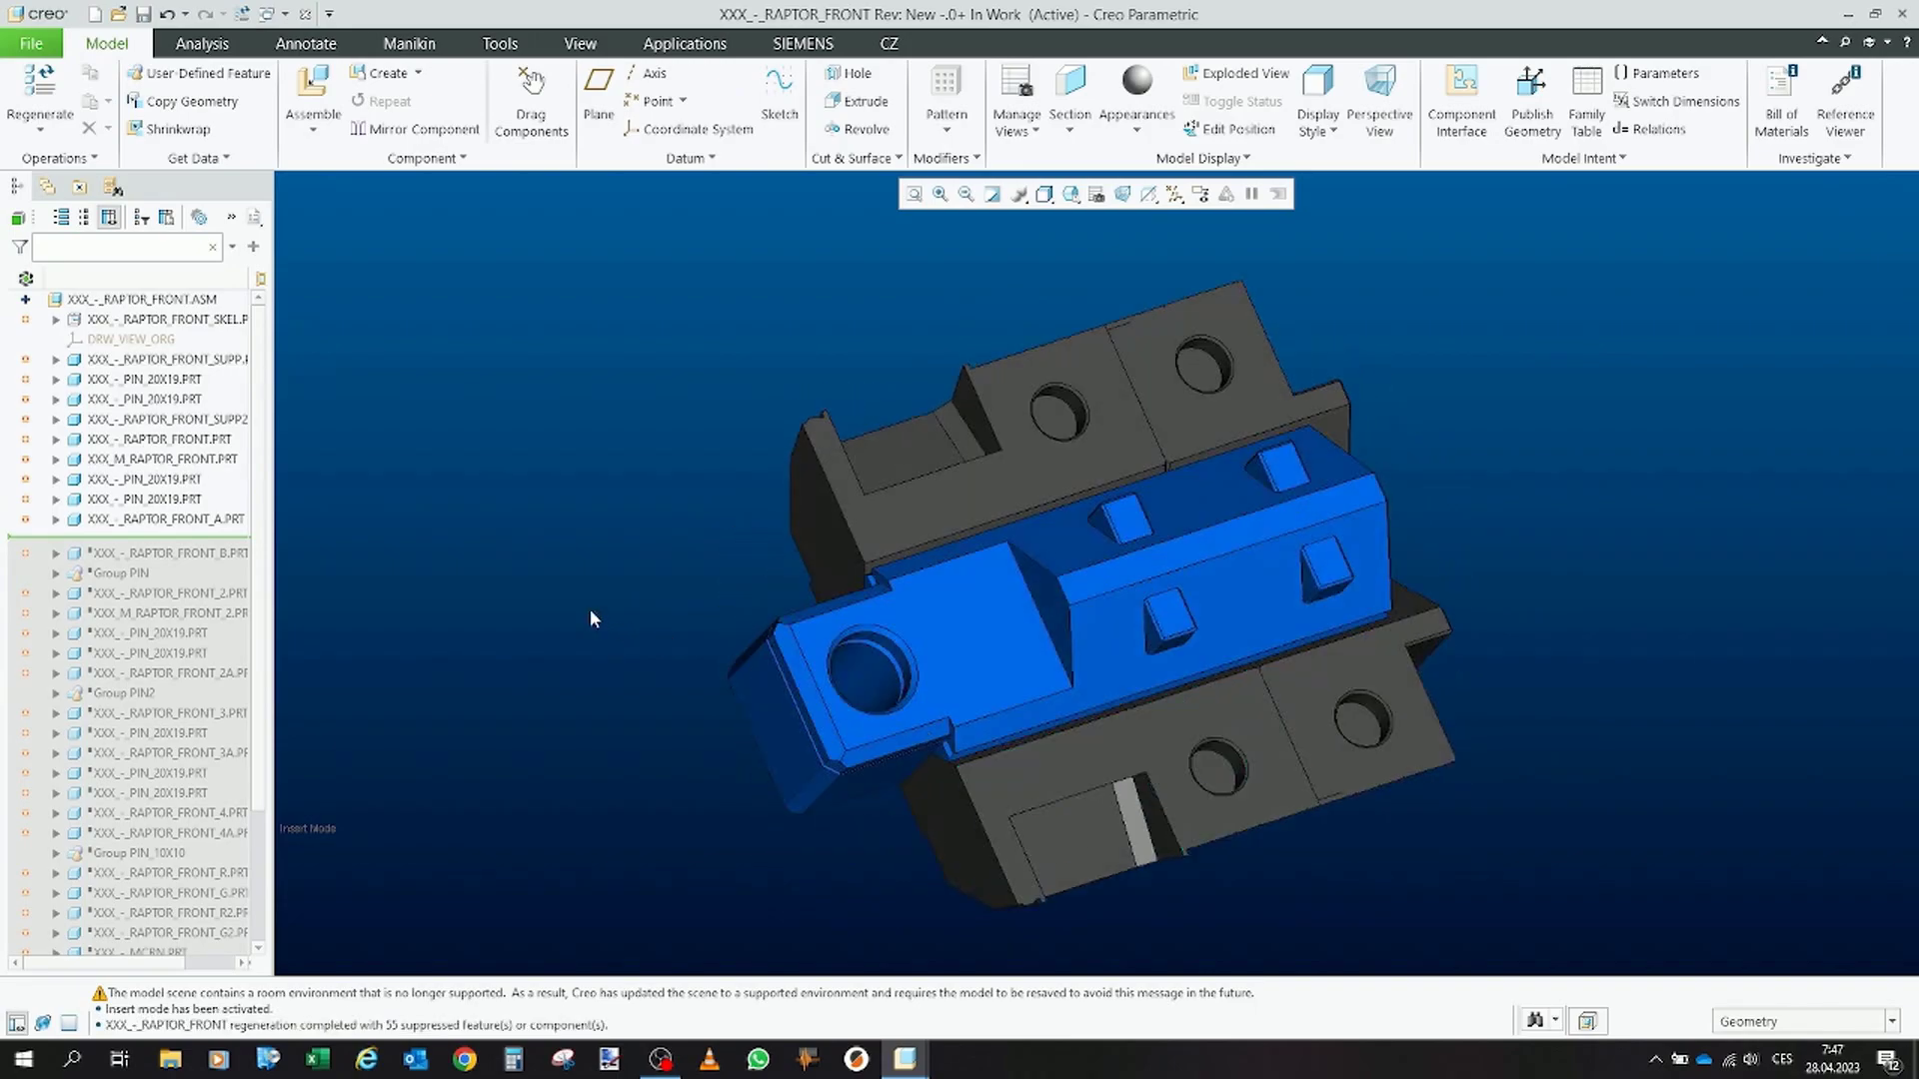
Resume RAPTOR_FRONT_B, the following pin group and RAPTOR_FRONT_2.PRT.
mouse_move(471, 464)
middle_mouse_down()
mouse_move(1029, 515)
mouse_move(1289, 463)
middle_mouse_up()
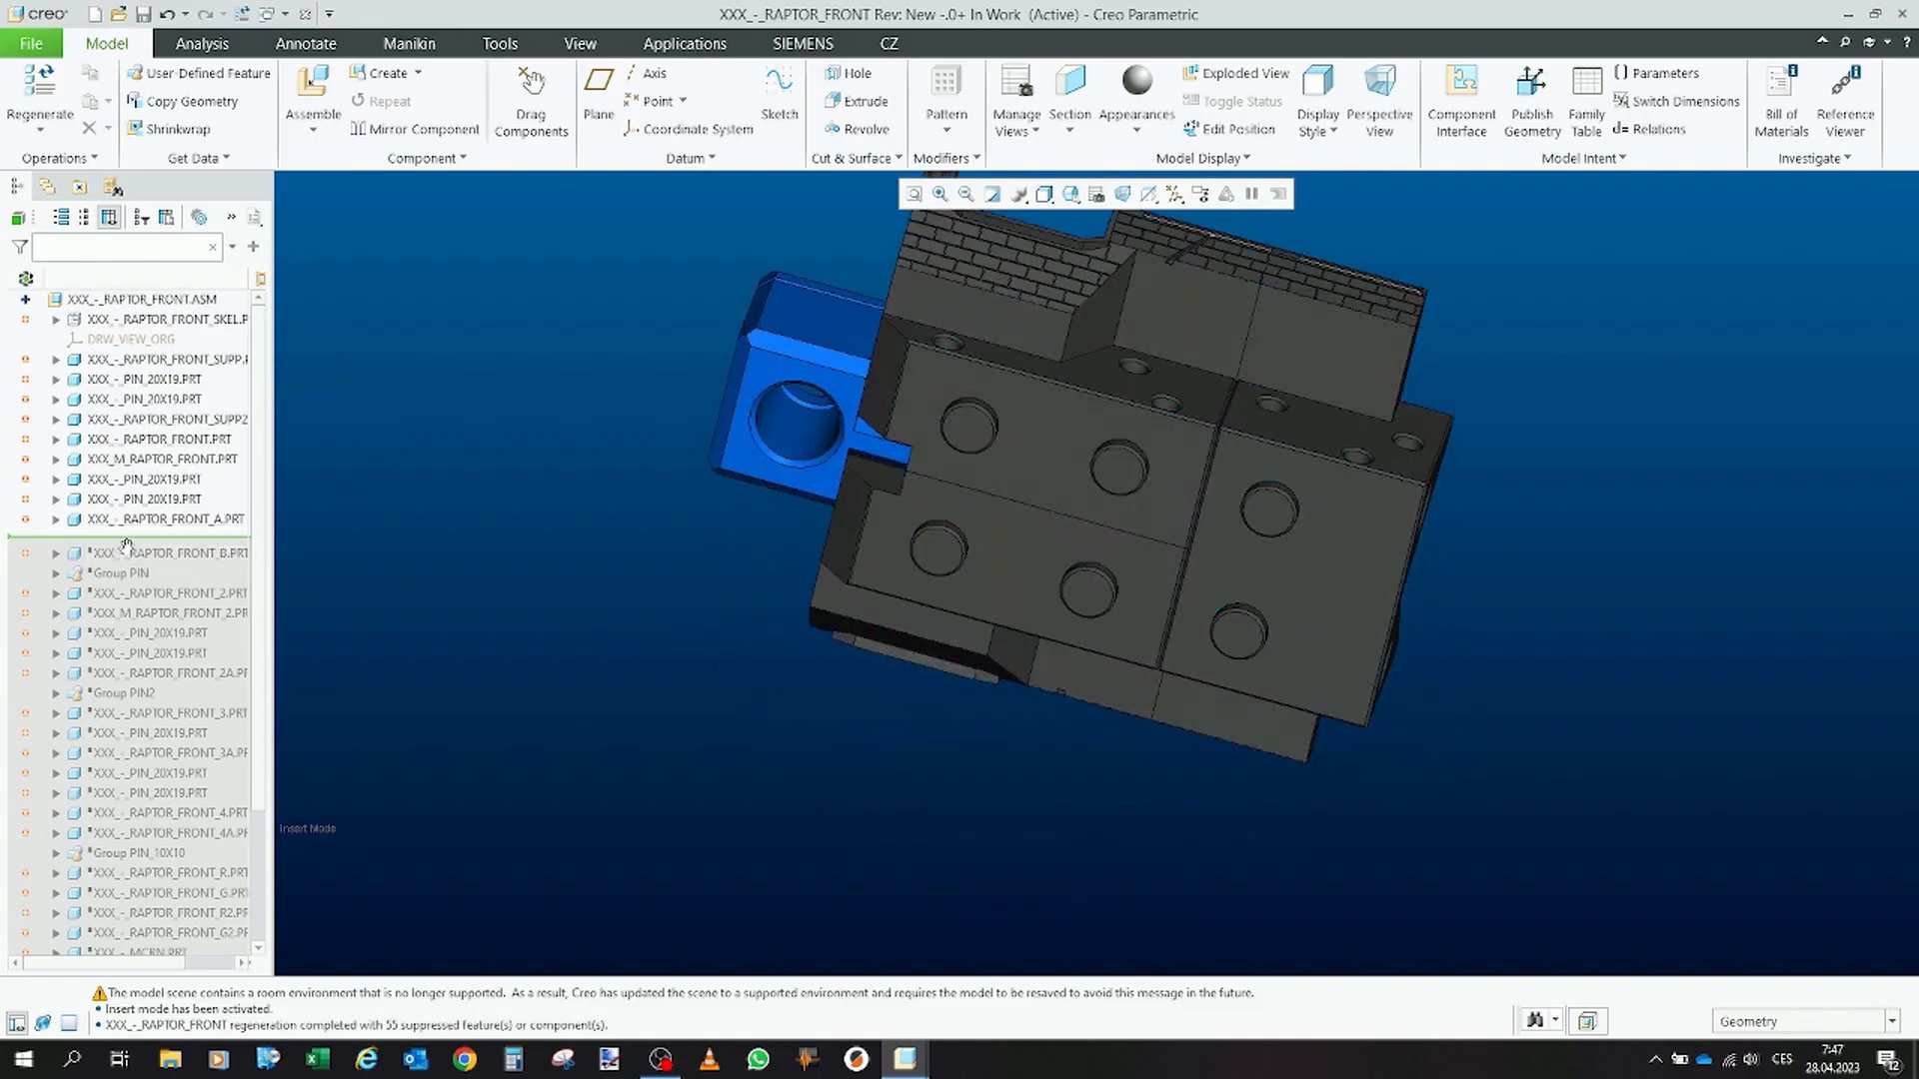
left_click_drag(133, 540, 131, 558)
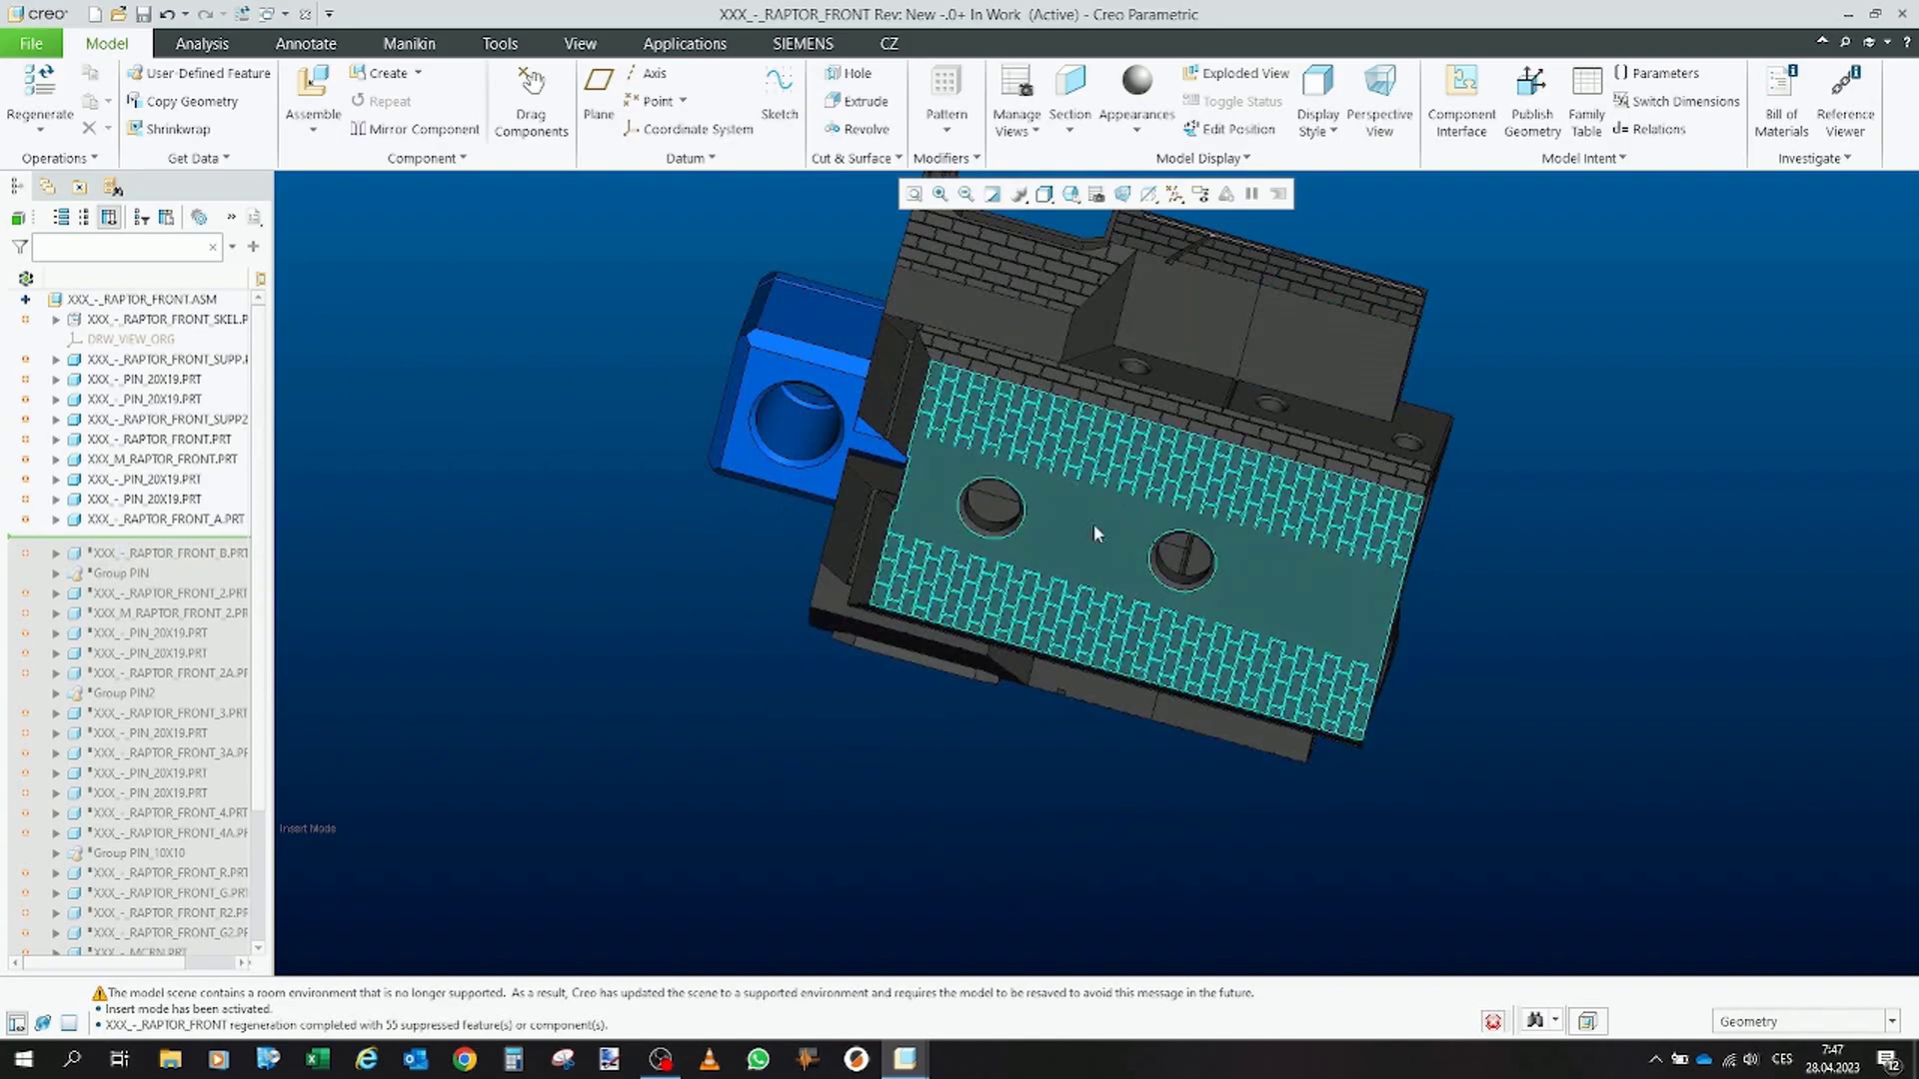
mouse_move(1116, 499)
middle_mouse_down()
mouse_move(1217, 464)
mouse_move(1149, 420)
mouse_move(1162, 608)
mouse_move(1149, 321)
mouse_move(1155, 412)
mouse_move(1046, 254)
middle_mouse_up()
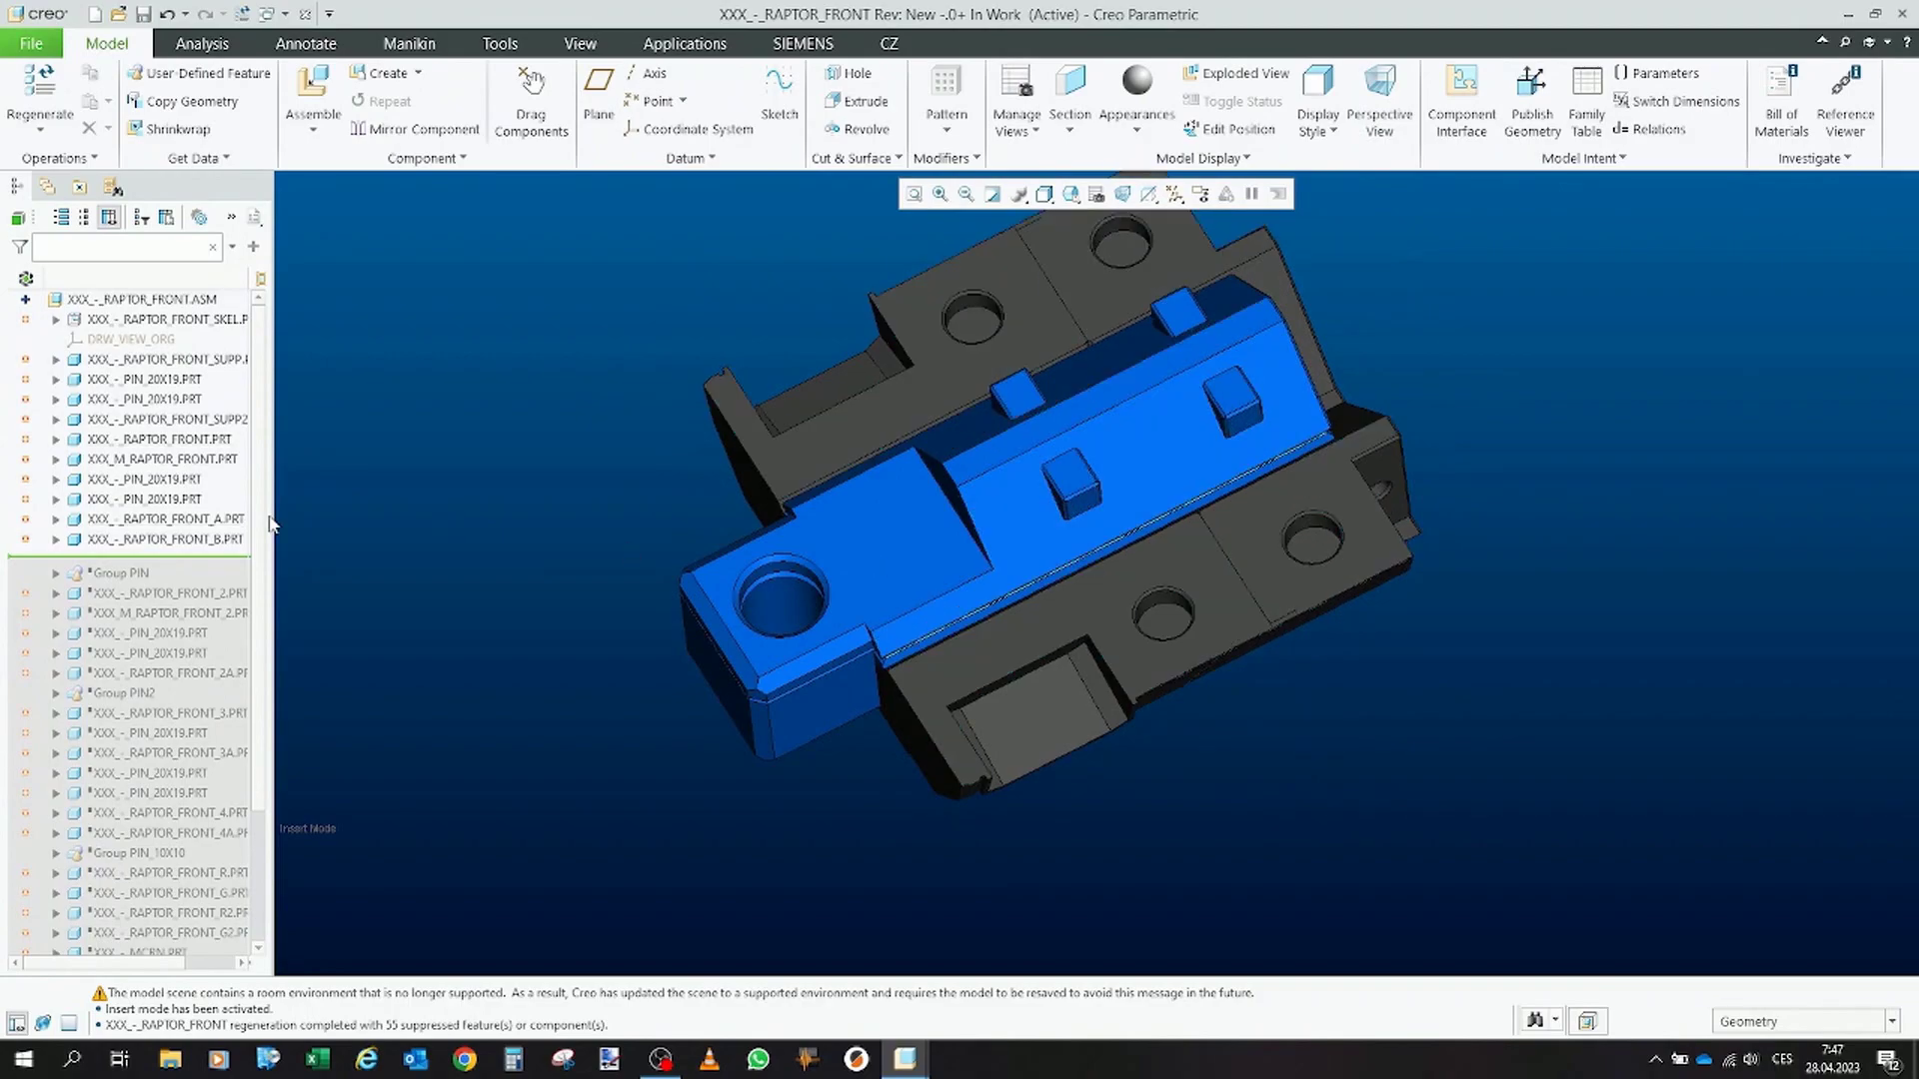
left_click_drag(175, 564, 175, 579)
mouse_move(1305, 578)
middle_mouse_down()
mouse_move(1329, 568)
mouse_move(1336, 591)
middle_mouse_up()
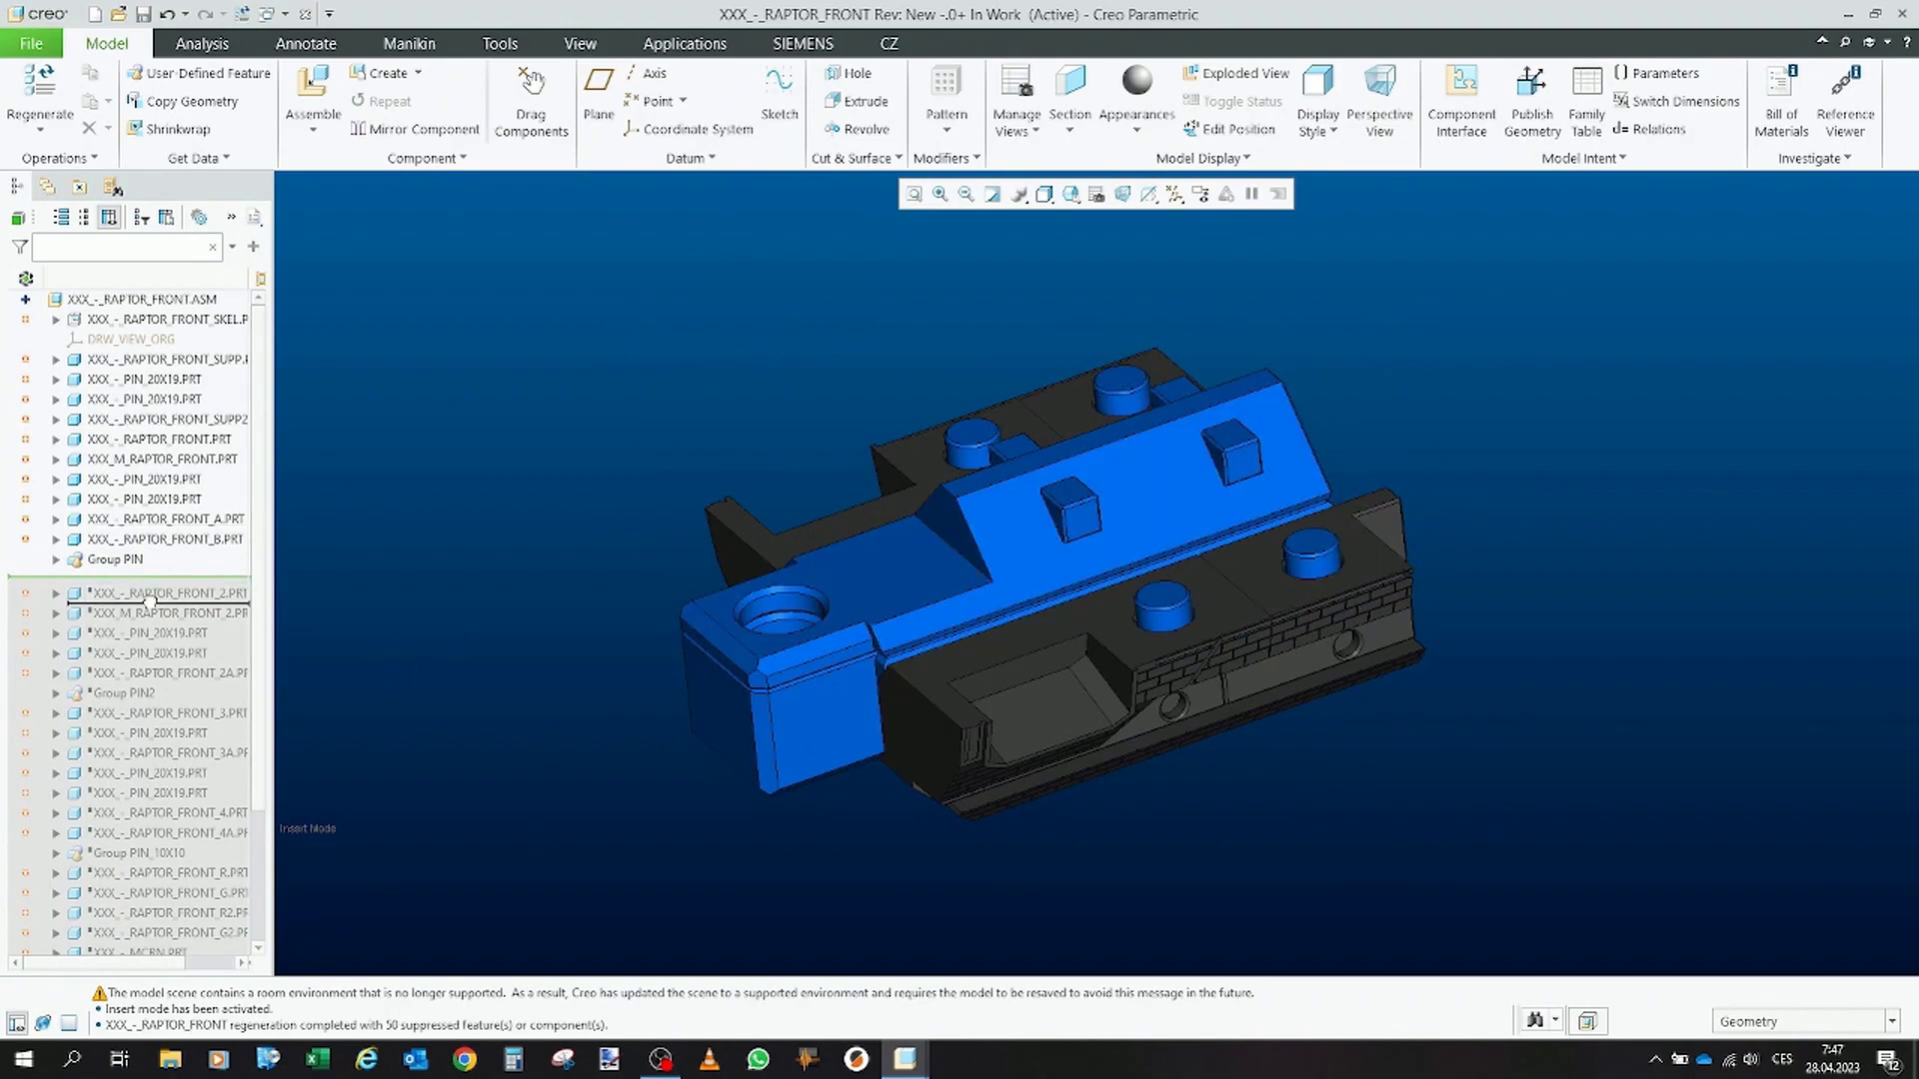
left_click_drag(149, 598, 142, 600)
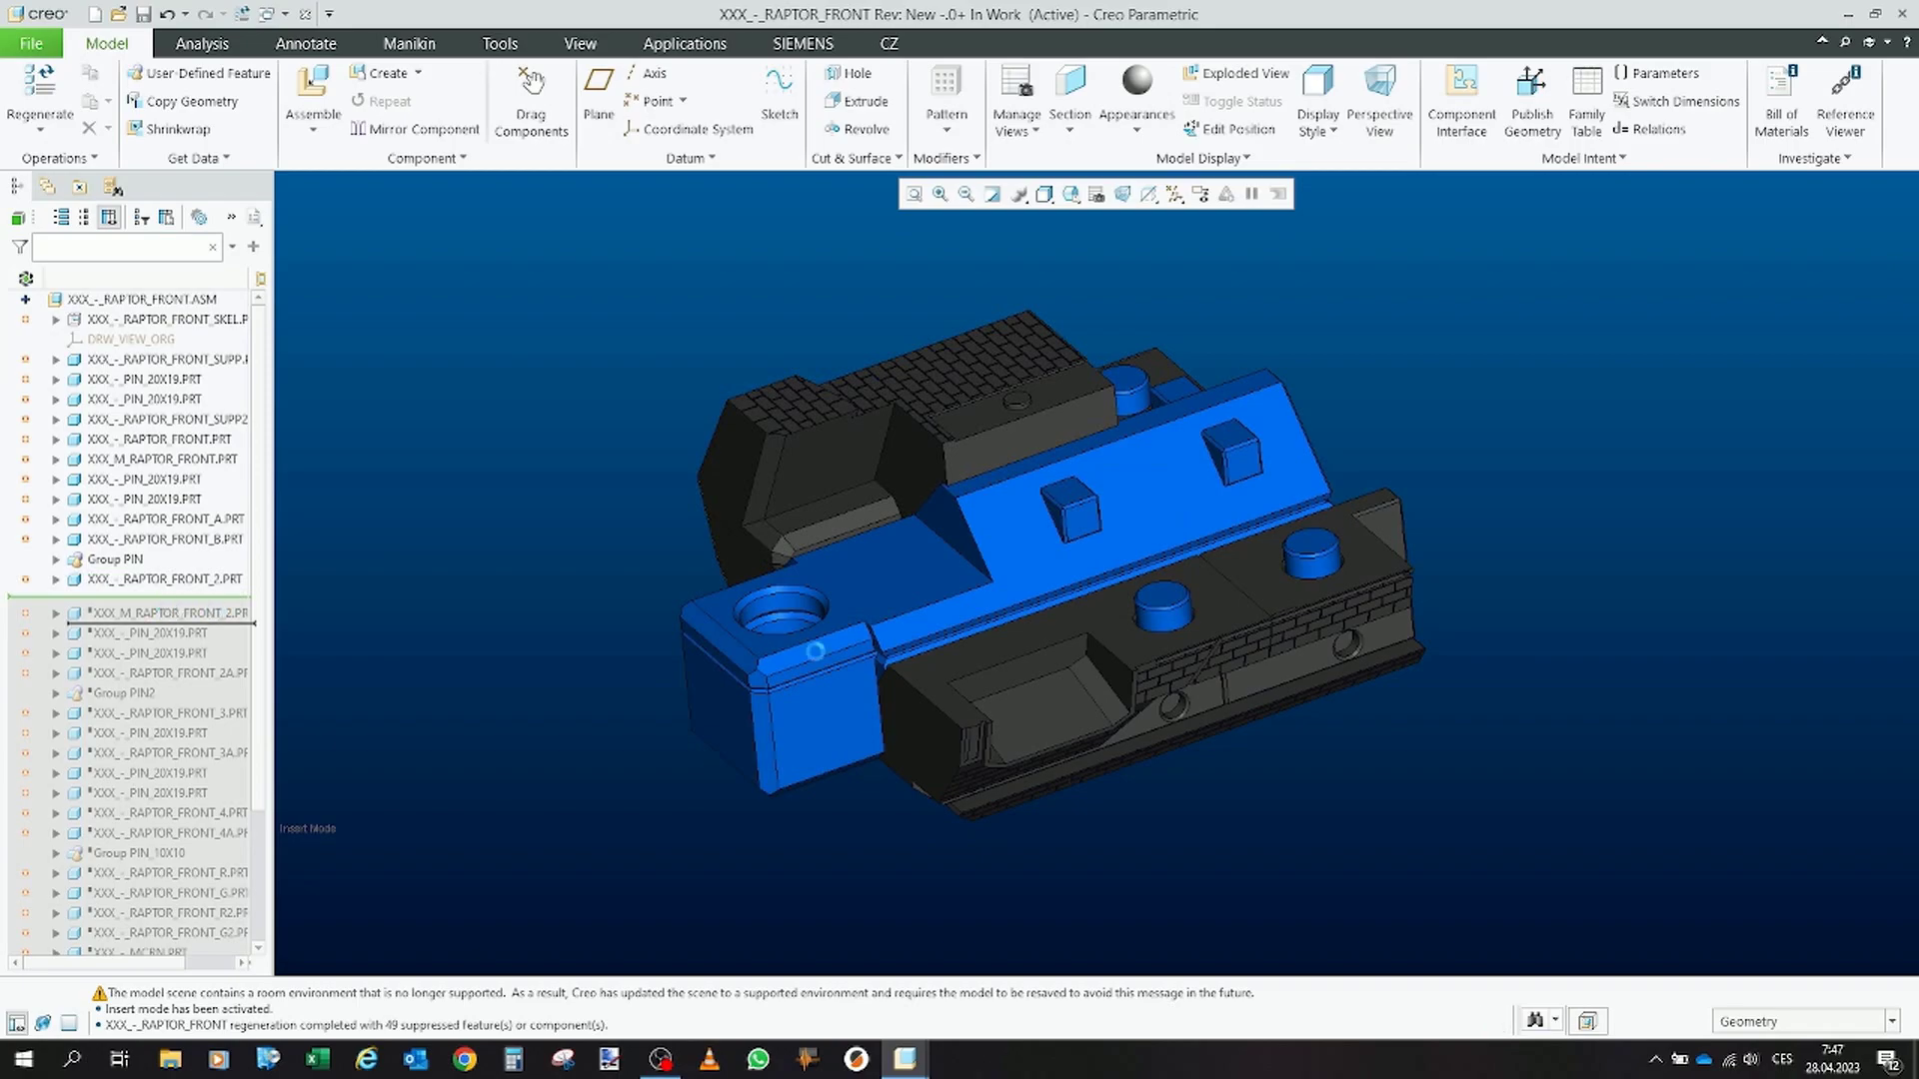
Resume M_RAPTOR_FRONT_2, the next two pins and RAPTOR_FRONT_2A.
left_click_drag(143, 596, 146, 622)
mouse_move(950, 573)
middle_mouse_down()
mouse_move(996, 525)
mouse_move(828, 527)
middle_mouse_up()
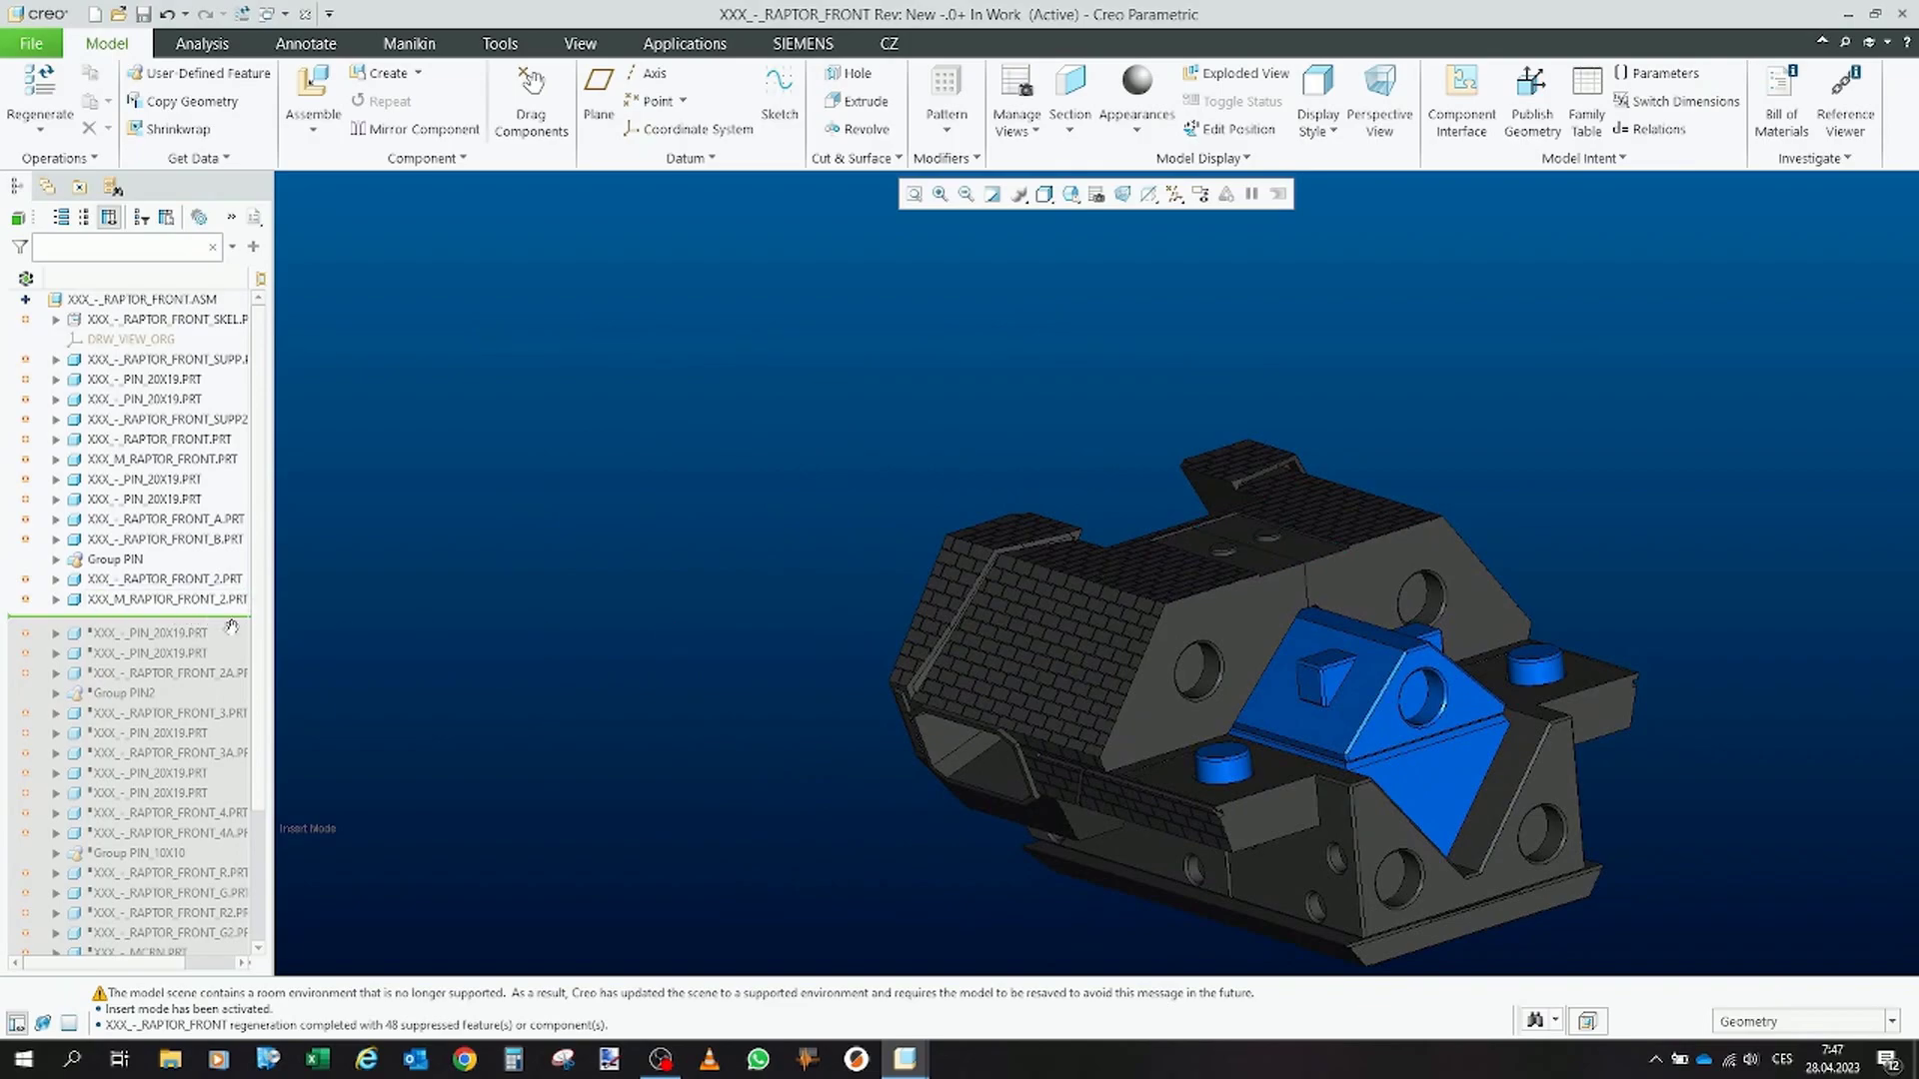
mouse_move(231, 627)
left_mouse_down()
mouse_move(210, 664)
mouse_move(169, 638)
mouse_move(166, 690)
left_mouse_up()
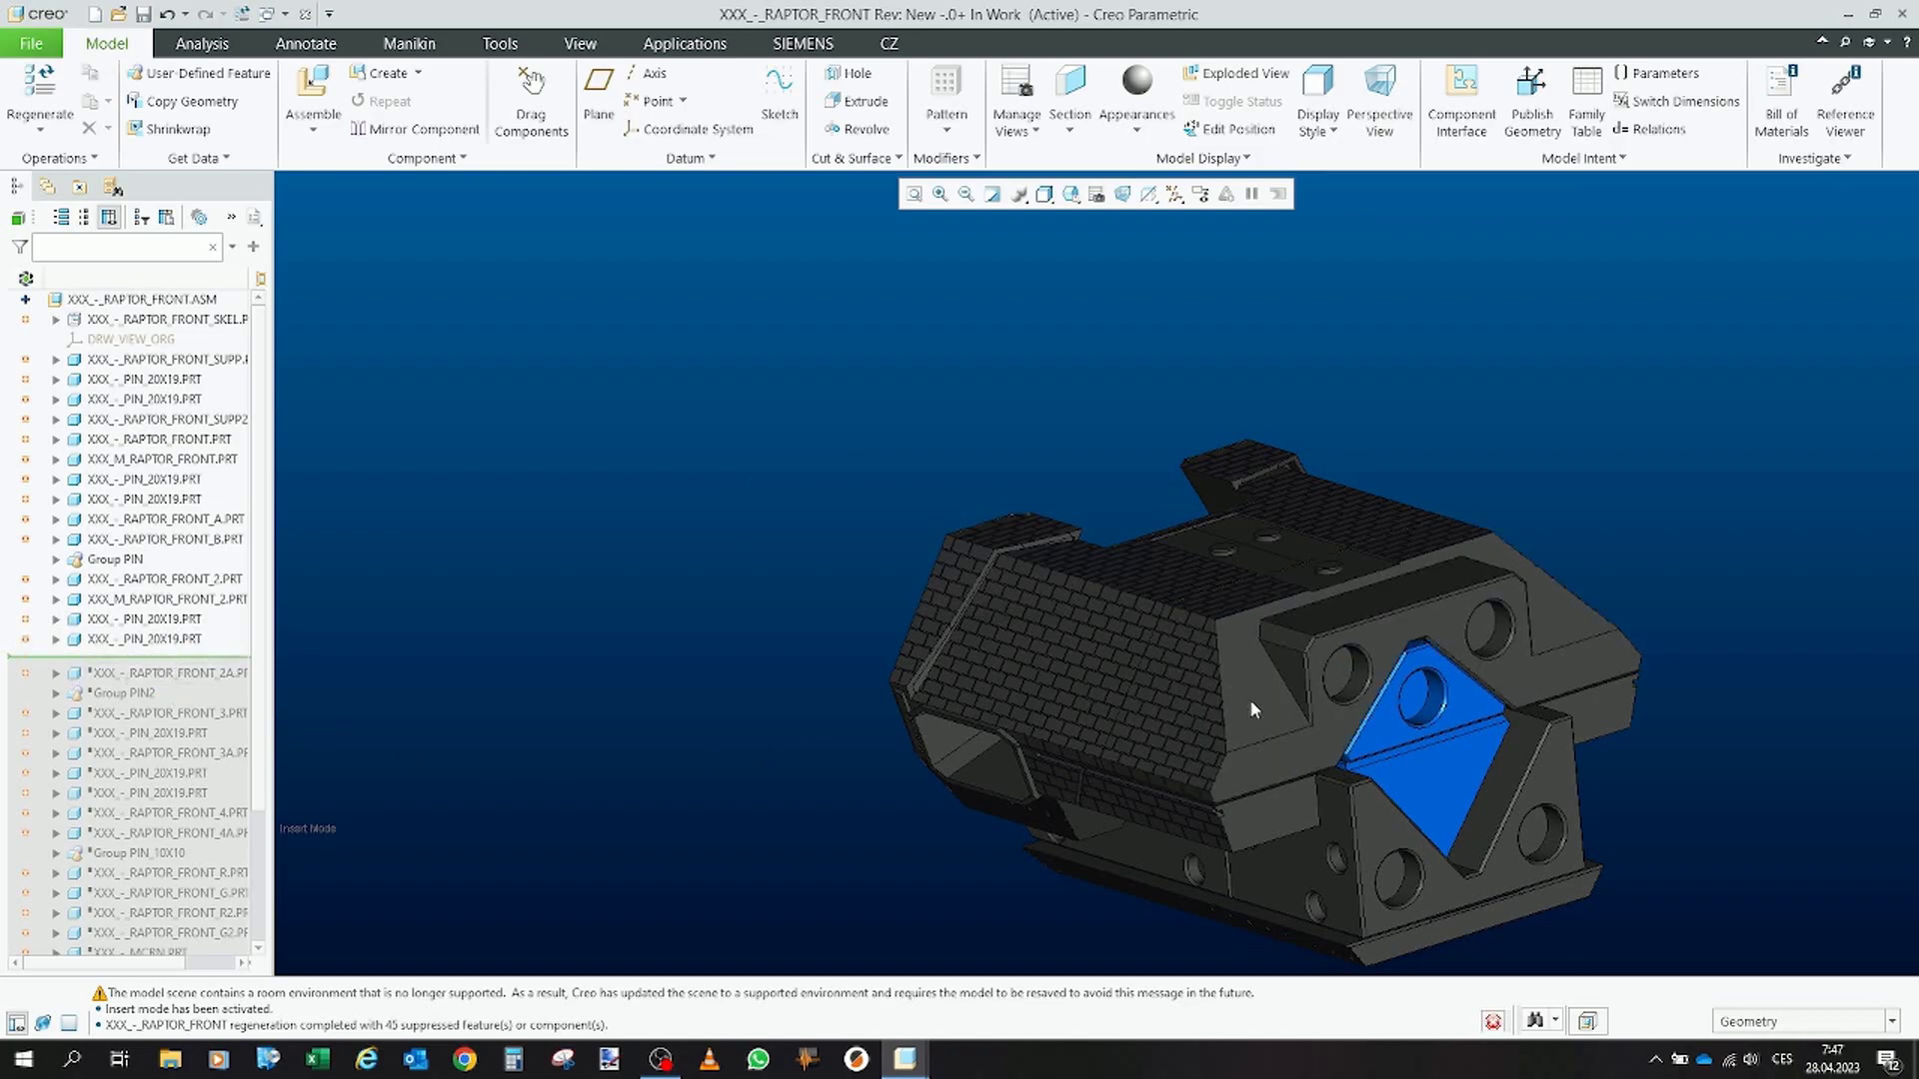
middle_click_drag(1250, 701, 1243, 499)
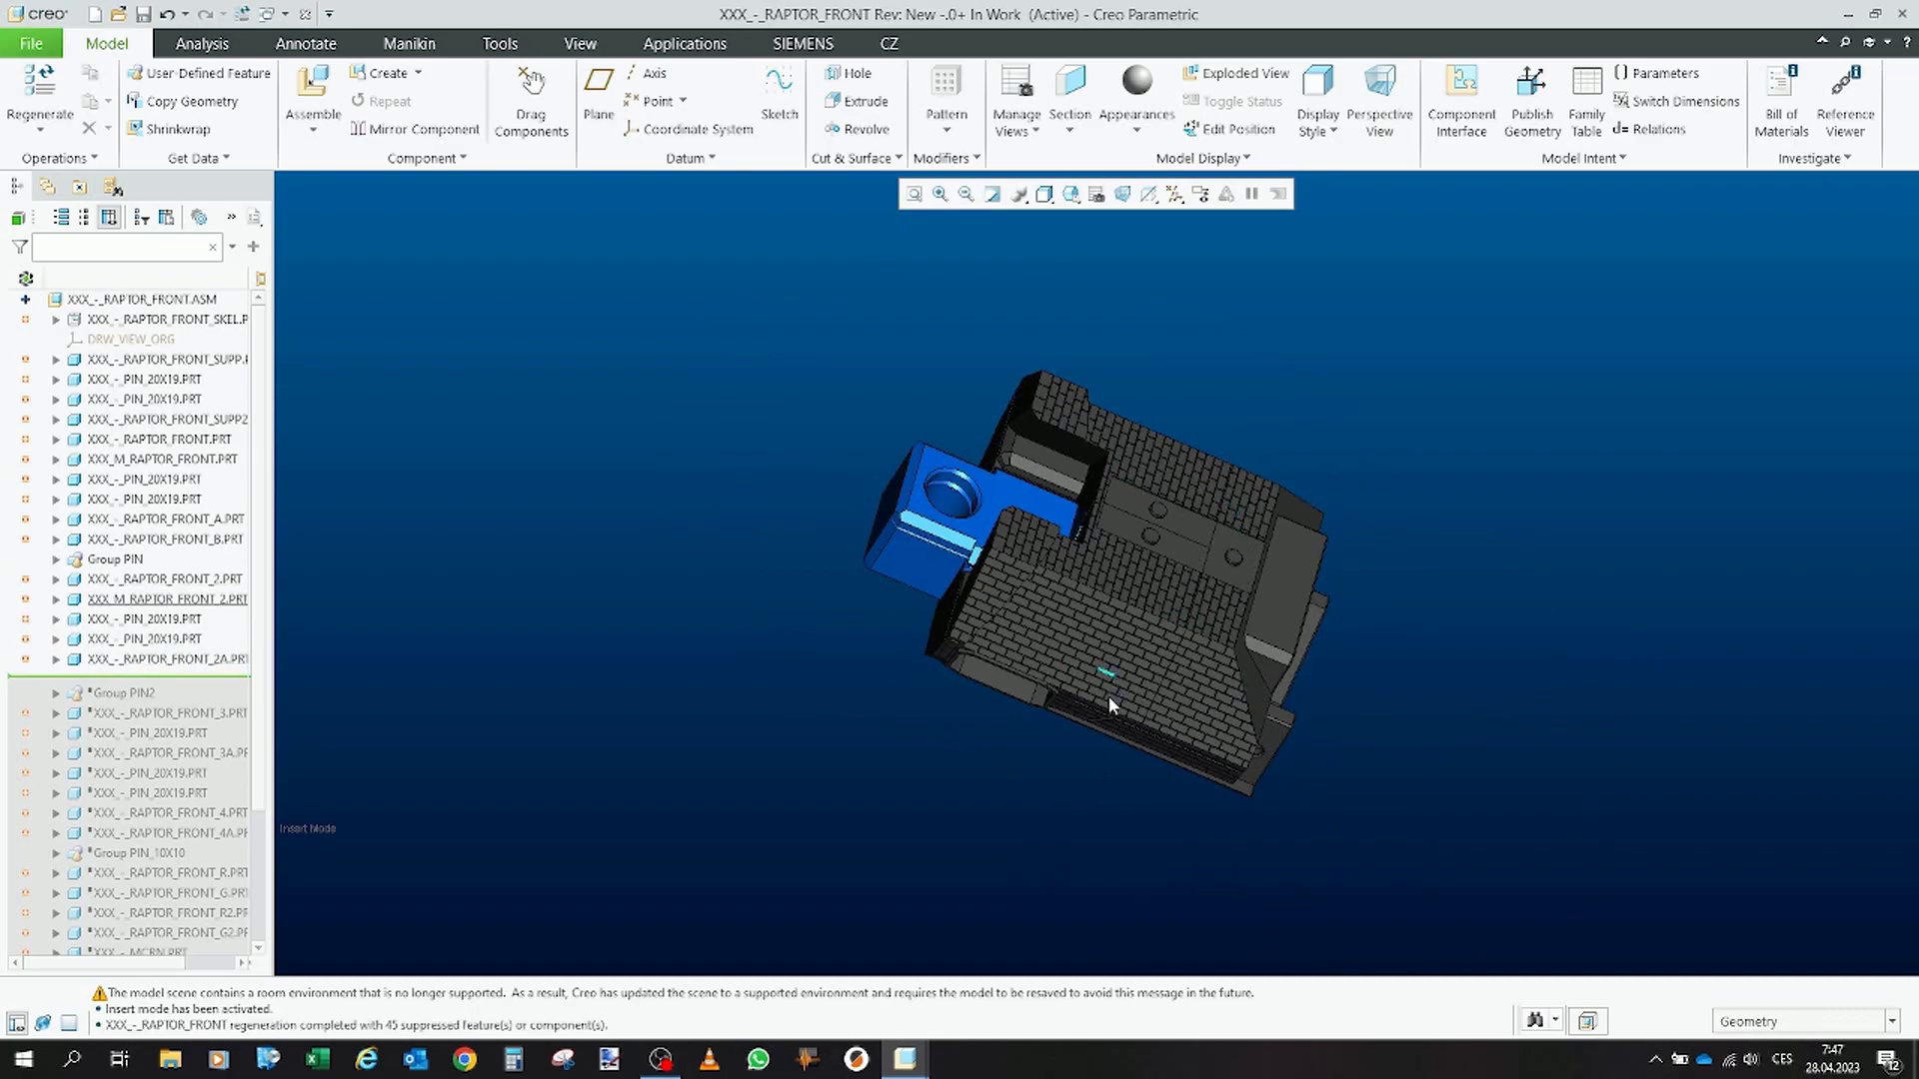
mouse_move(1110, 703)
middle_mouse_down()
mouse_move(1127, 644)
mouse_move(1130, 764)
mouse_move(1136, 684)
mouse_move(1121, 737)
mouse_move(994, 730)
middle_mouse_up()
scroll(1276, 594, "down", 3)
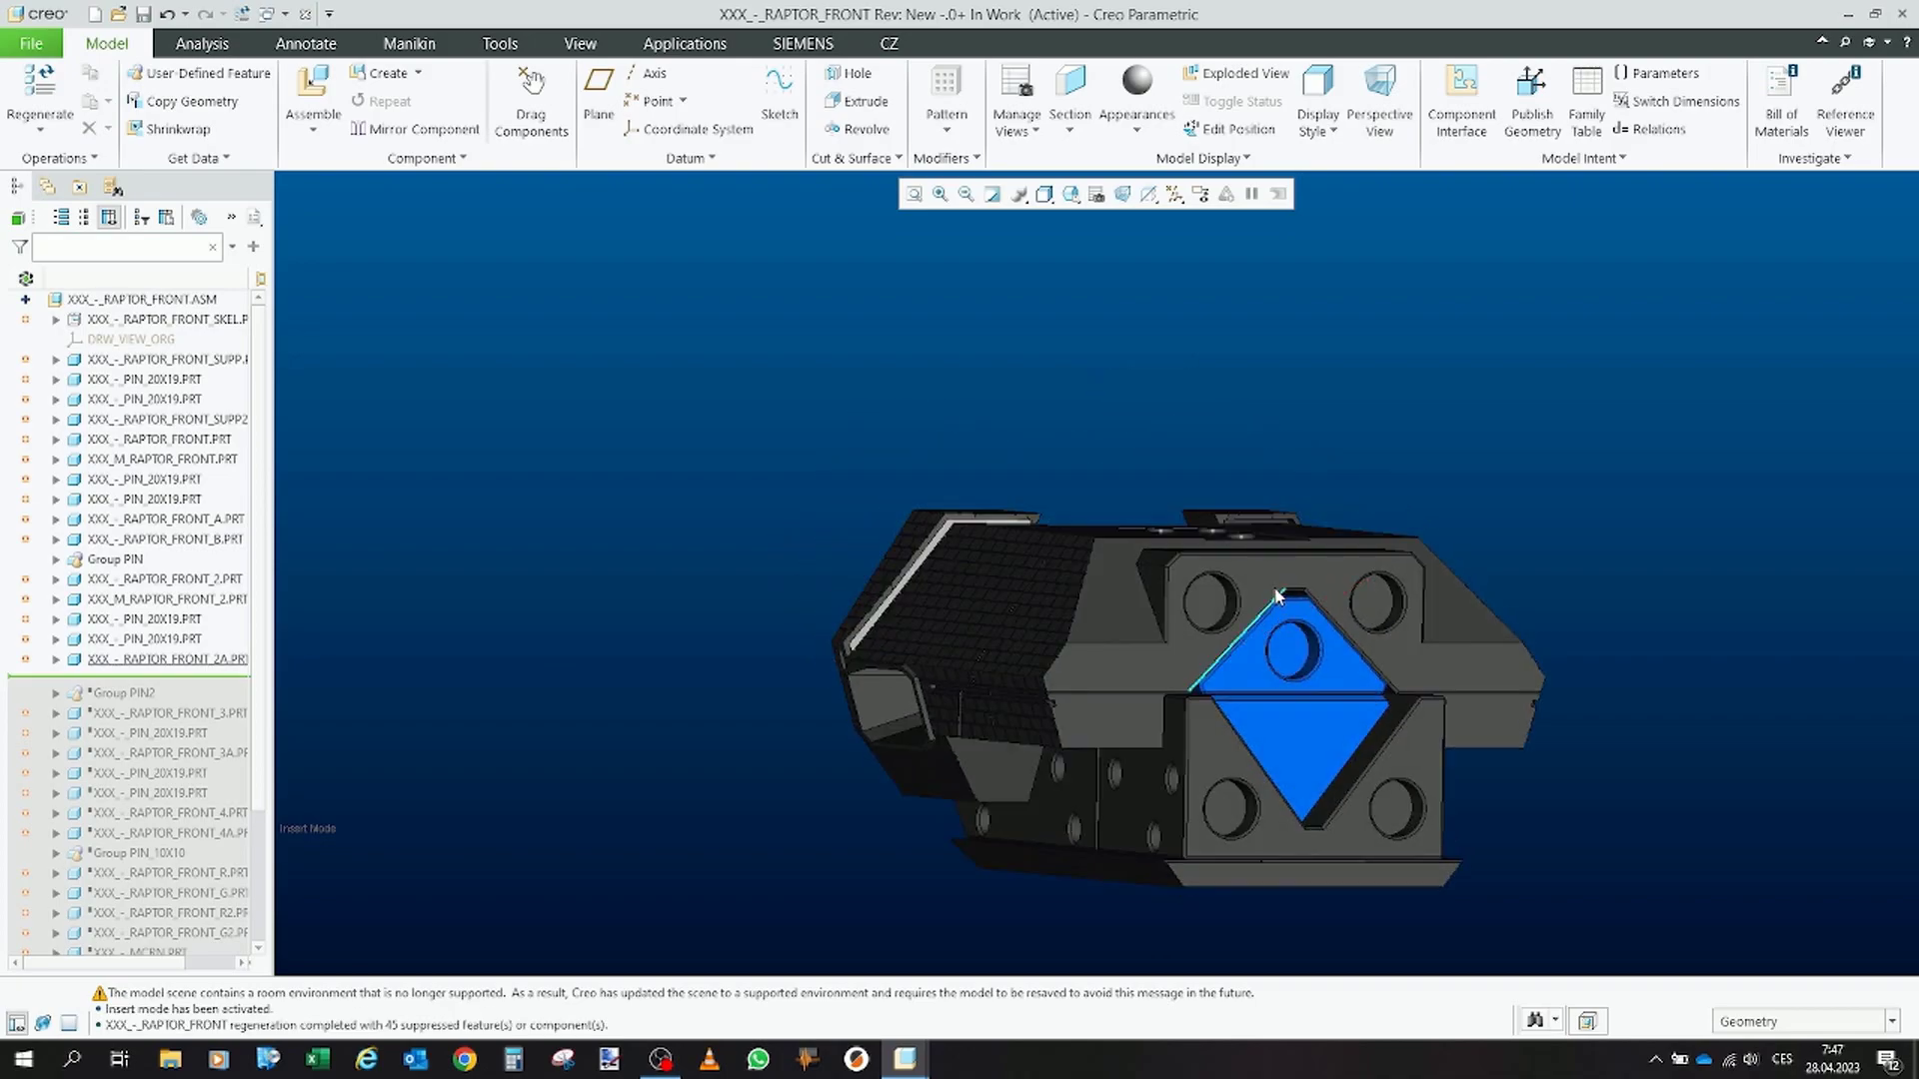
Resume the Group PIN2 pins and RAPTOR_FRONT_3.
middle_click_drag(1276, 593, 1289, 586)
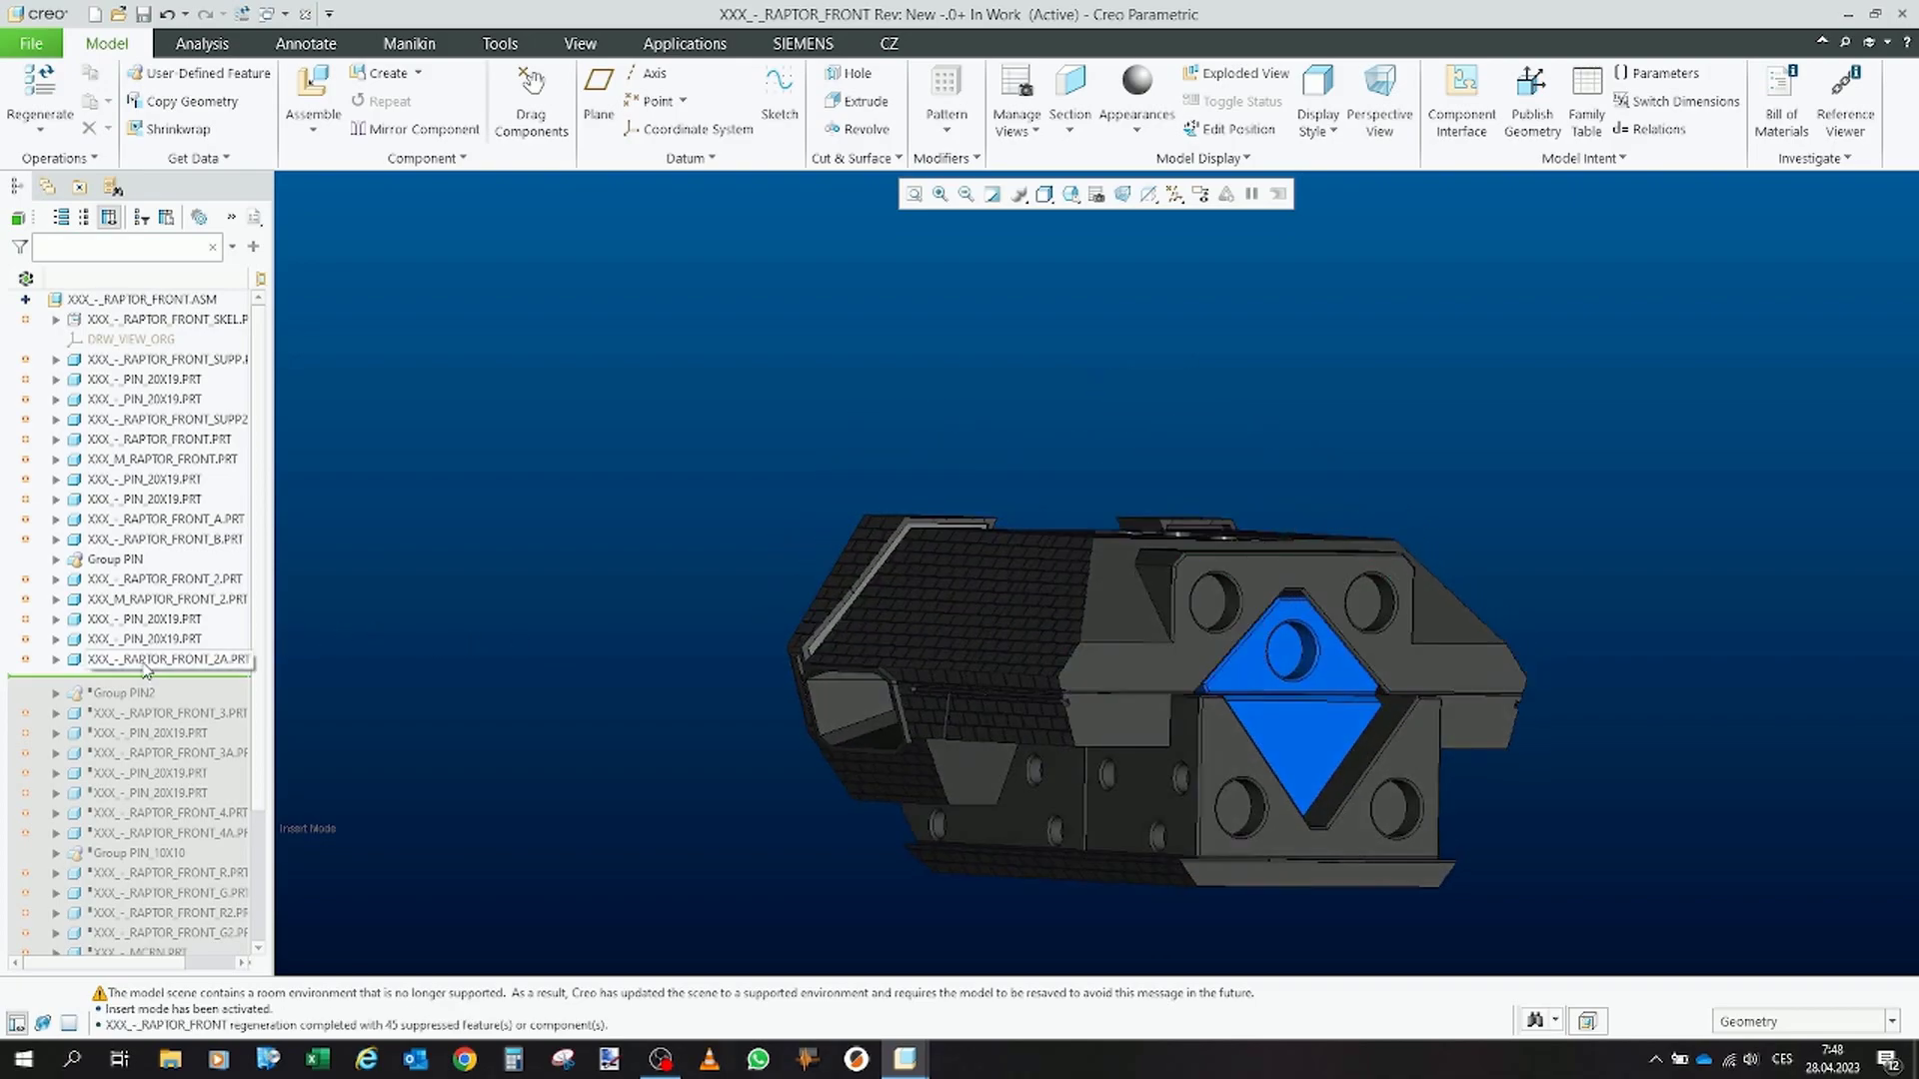
left_click_drag(170, 683, 165, 701)
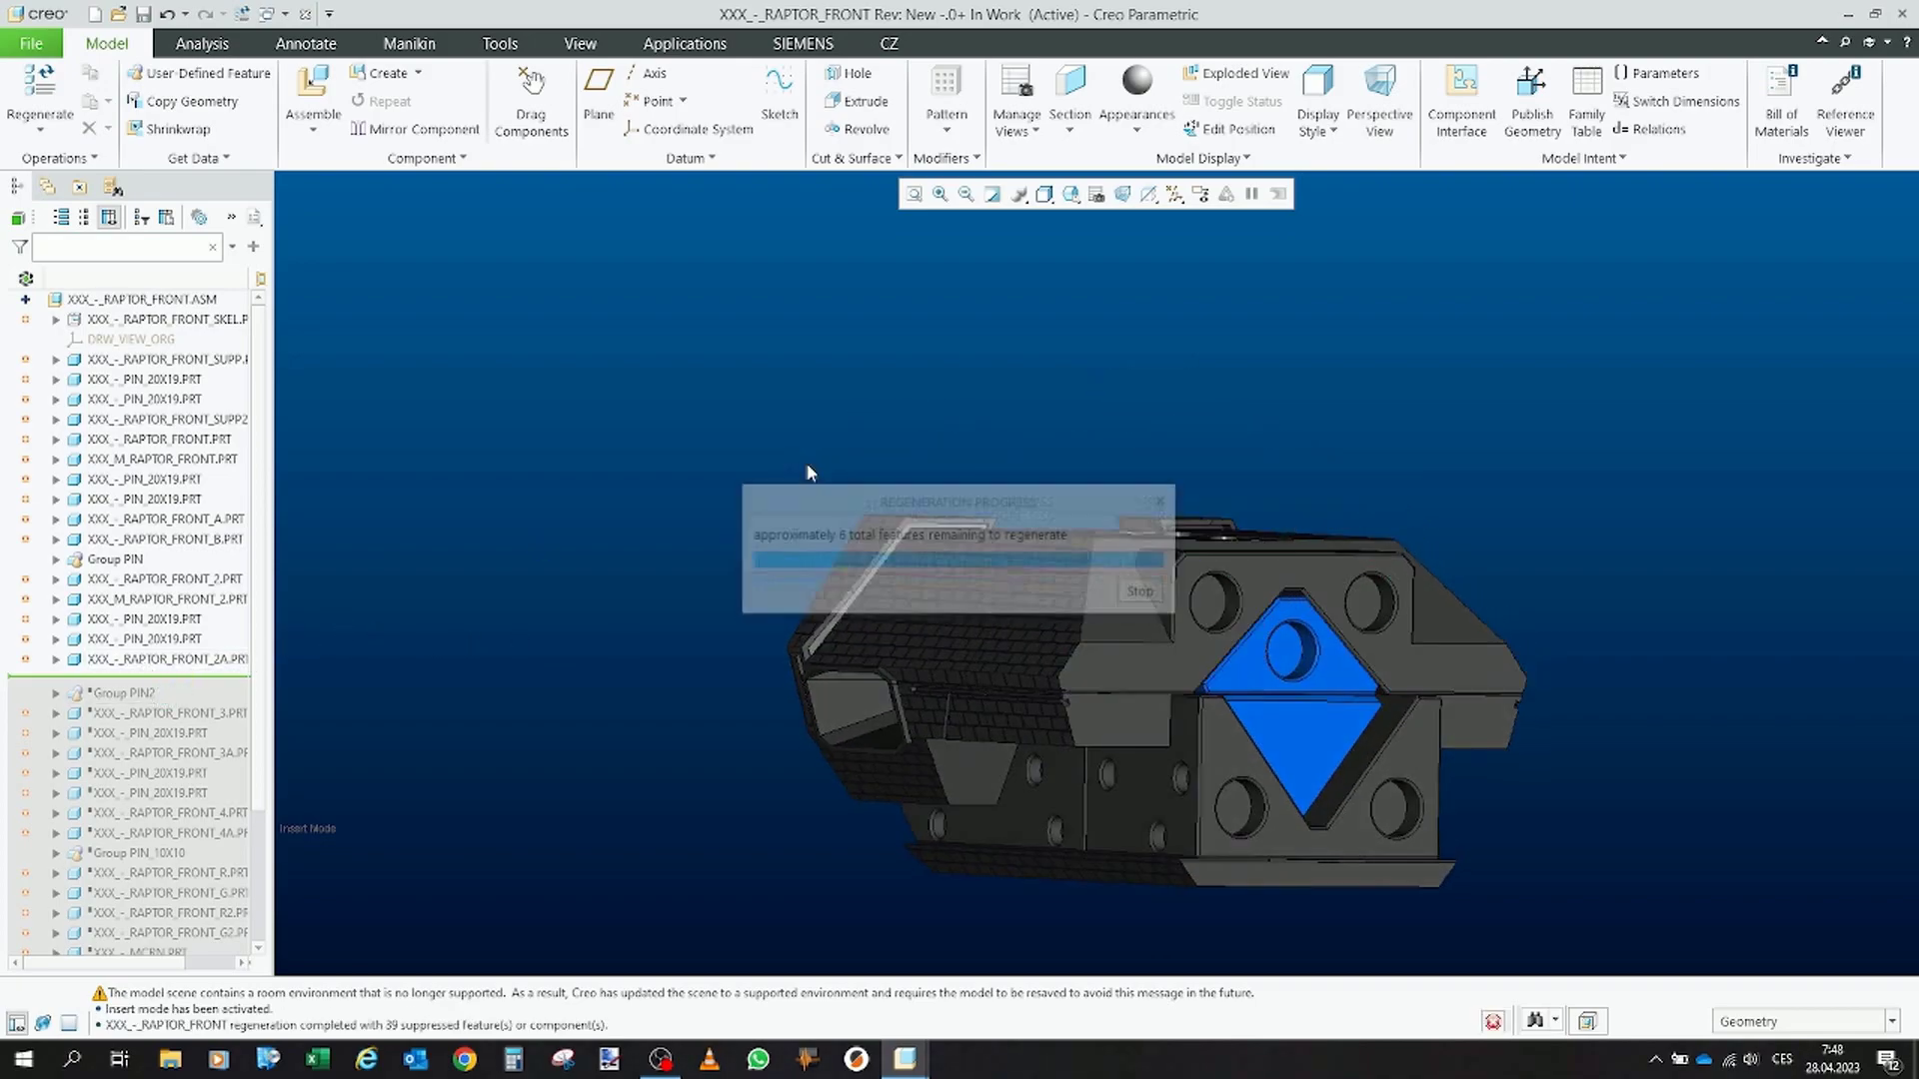
mouse_move(807, 463)
middle_mouse_down()
mouse_move(1345, 757)
mouse_move(948, 619)
middle_mouse_up()
scroll(863, 777, "down", 2)
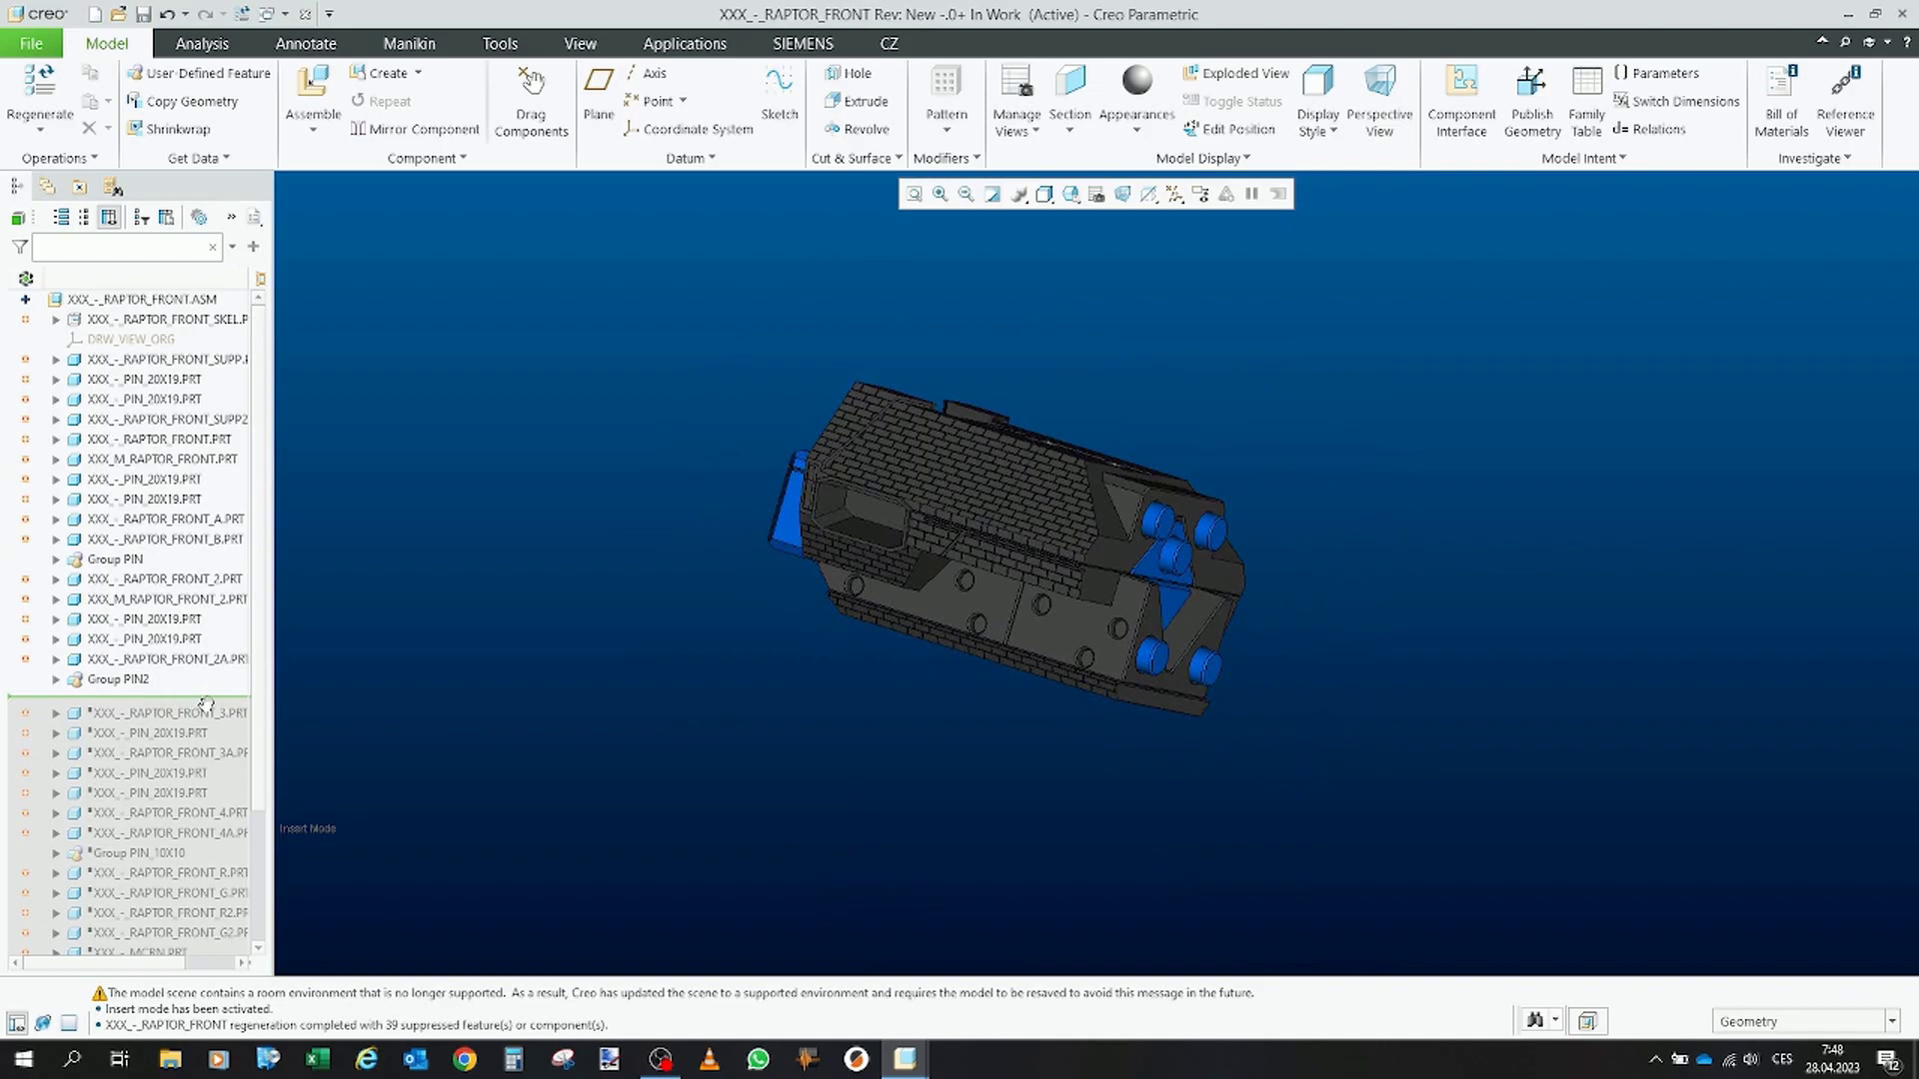
left_click_drag(206, 705, 206, 723)
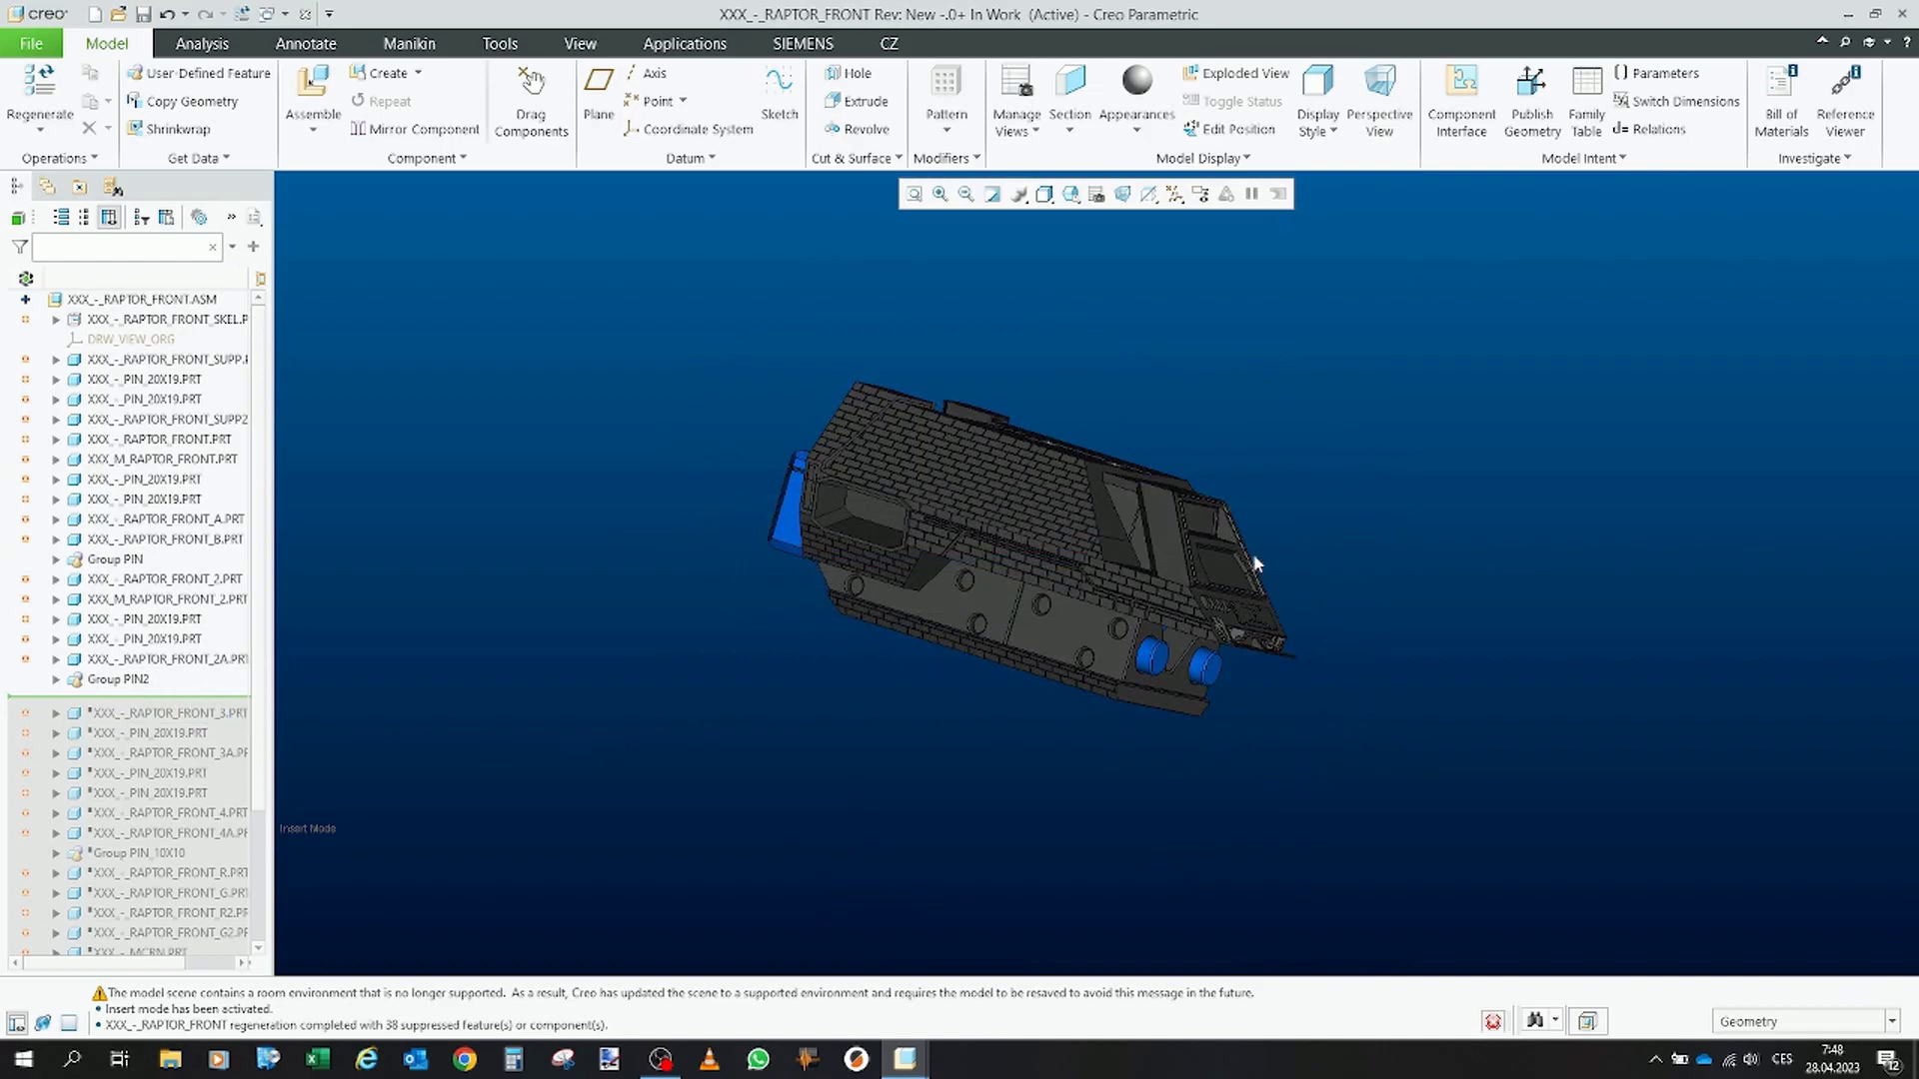
middle_click_drag(1257, 554, 1062, 537)
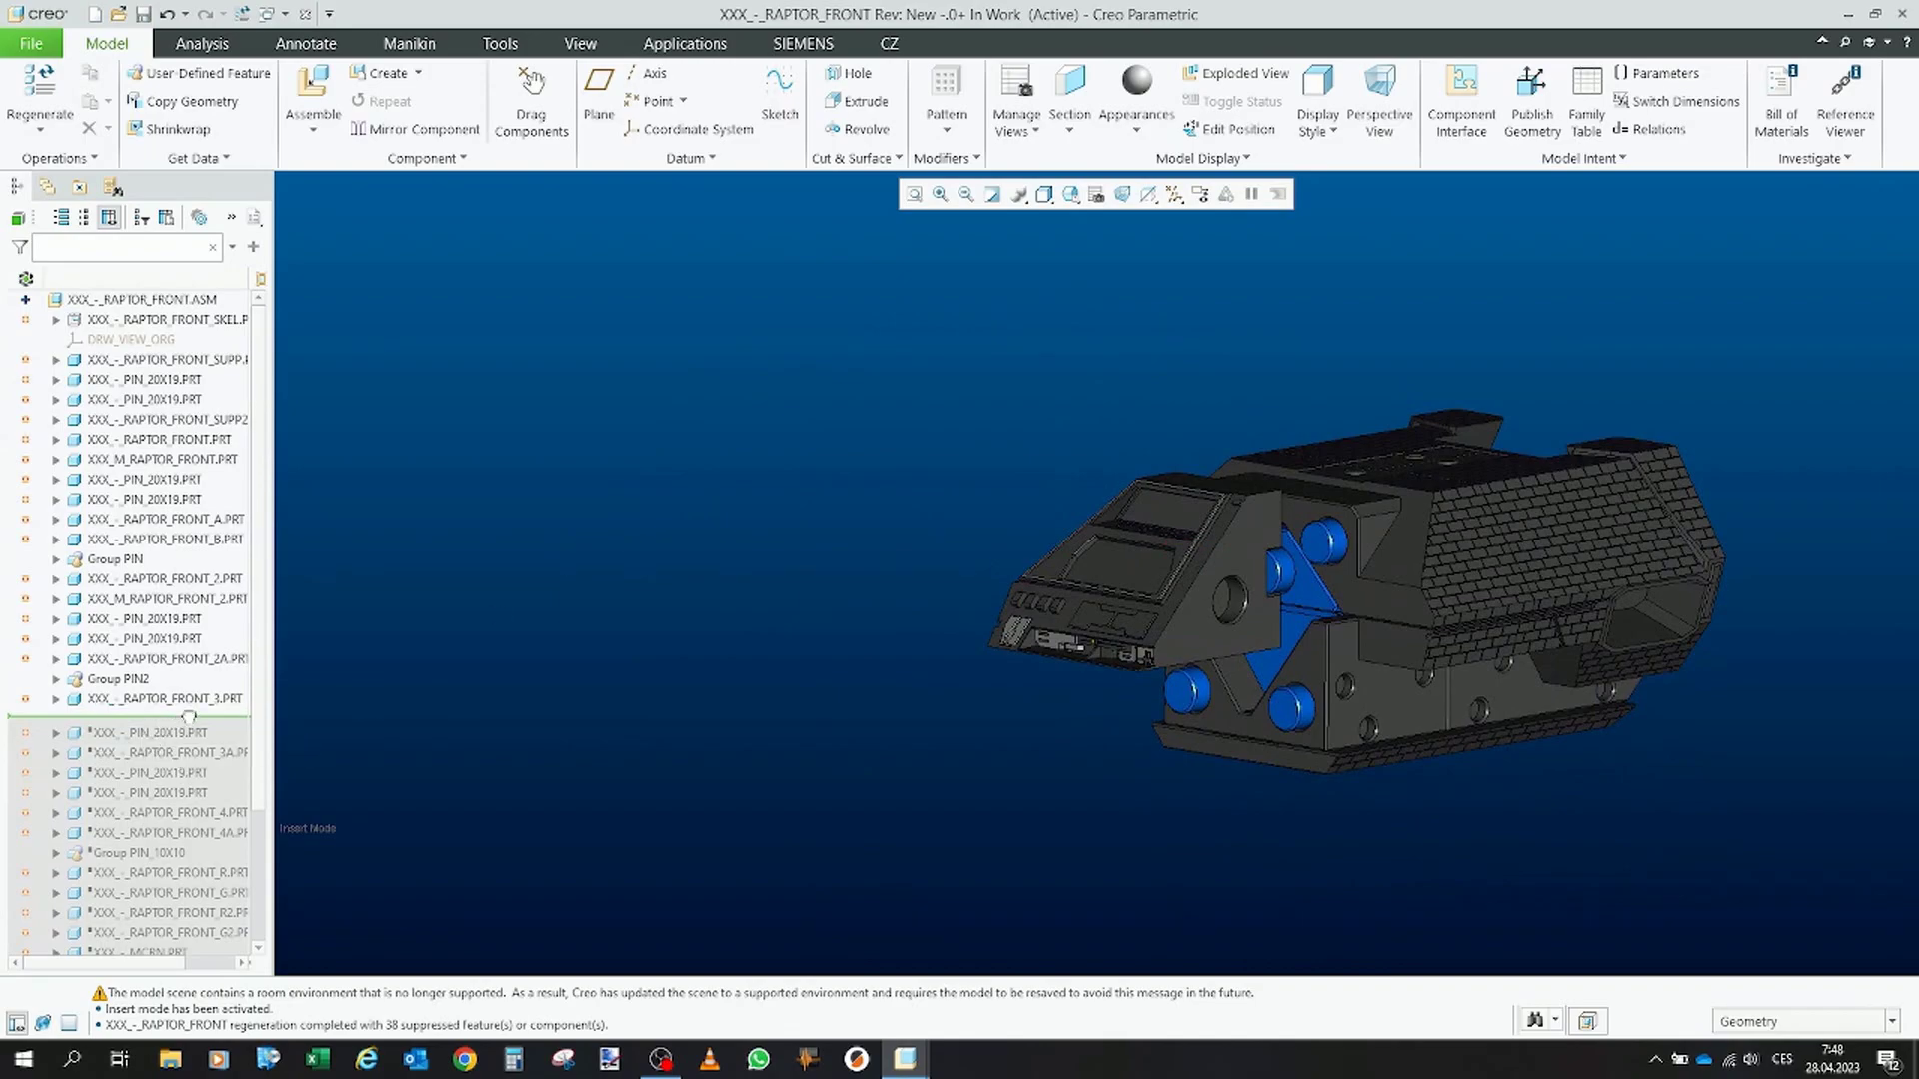
Resume the next PIN_20X19 and RAPTOR_FRONT_3A, keeping the following pin suppressed.
left_click_drag(190, 718, 189, 736)
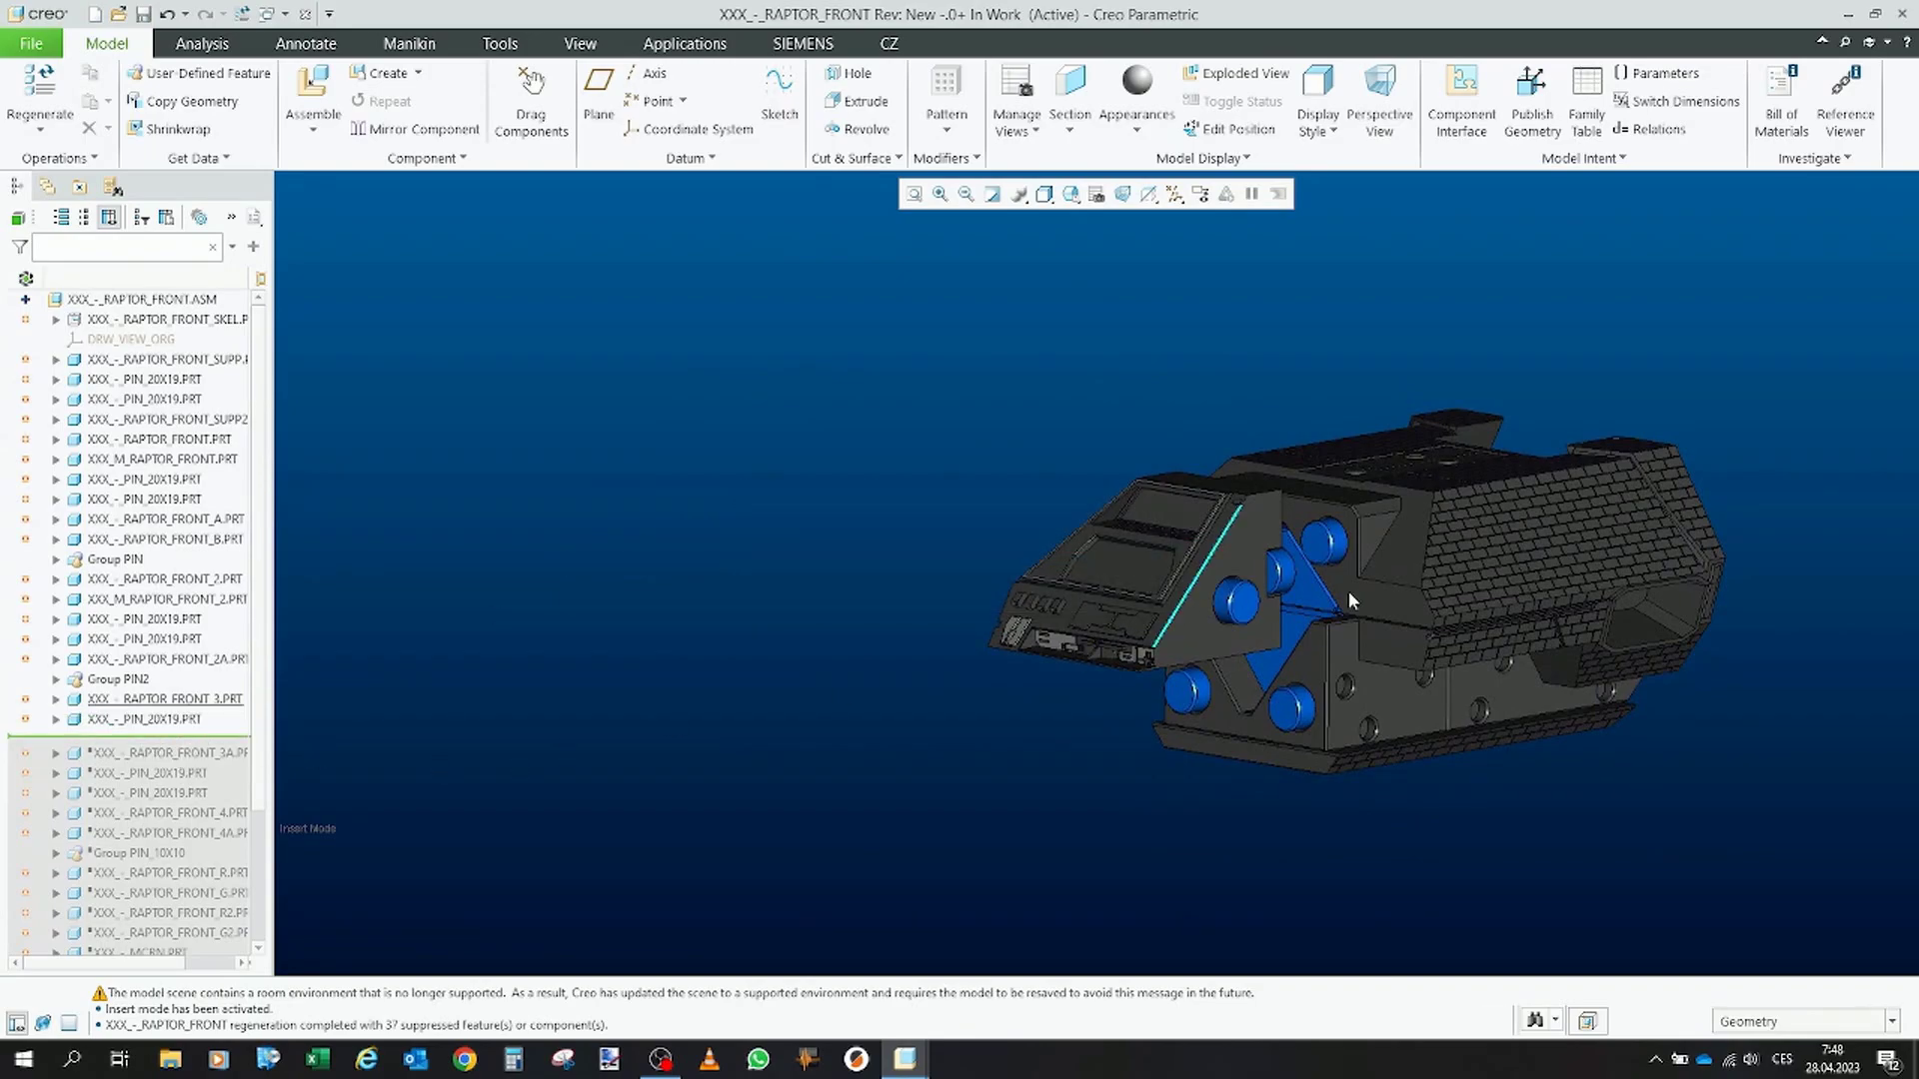
left_click(159, 720)
left_click_drag(168, 739, 156, 785)
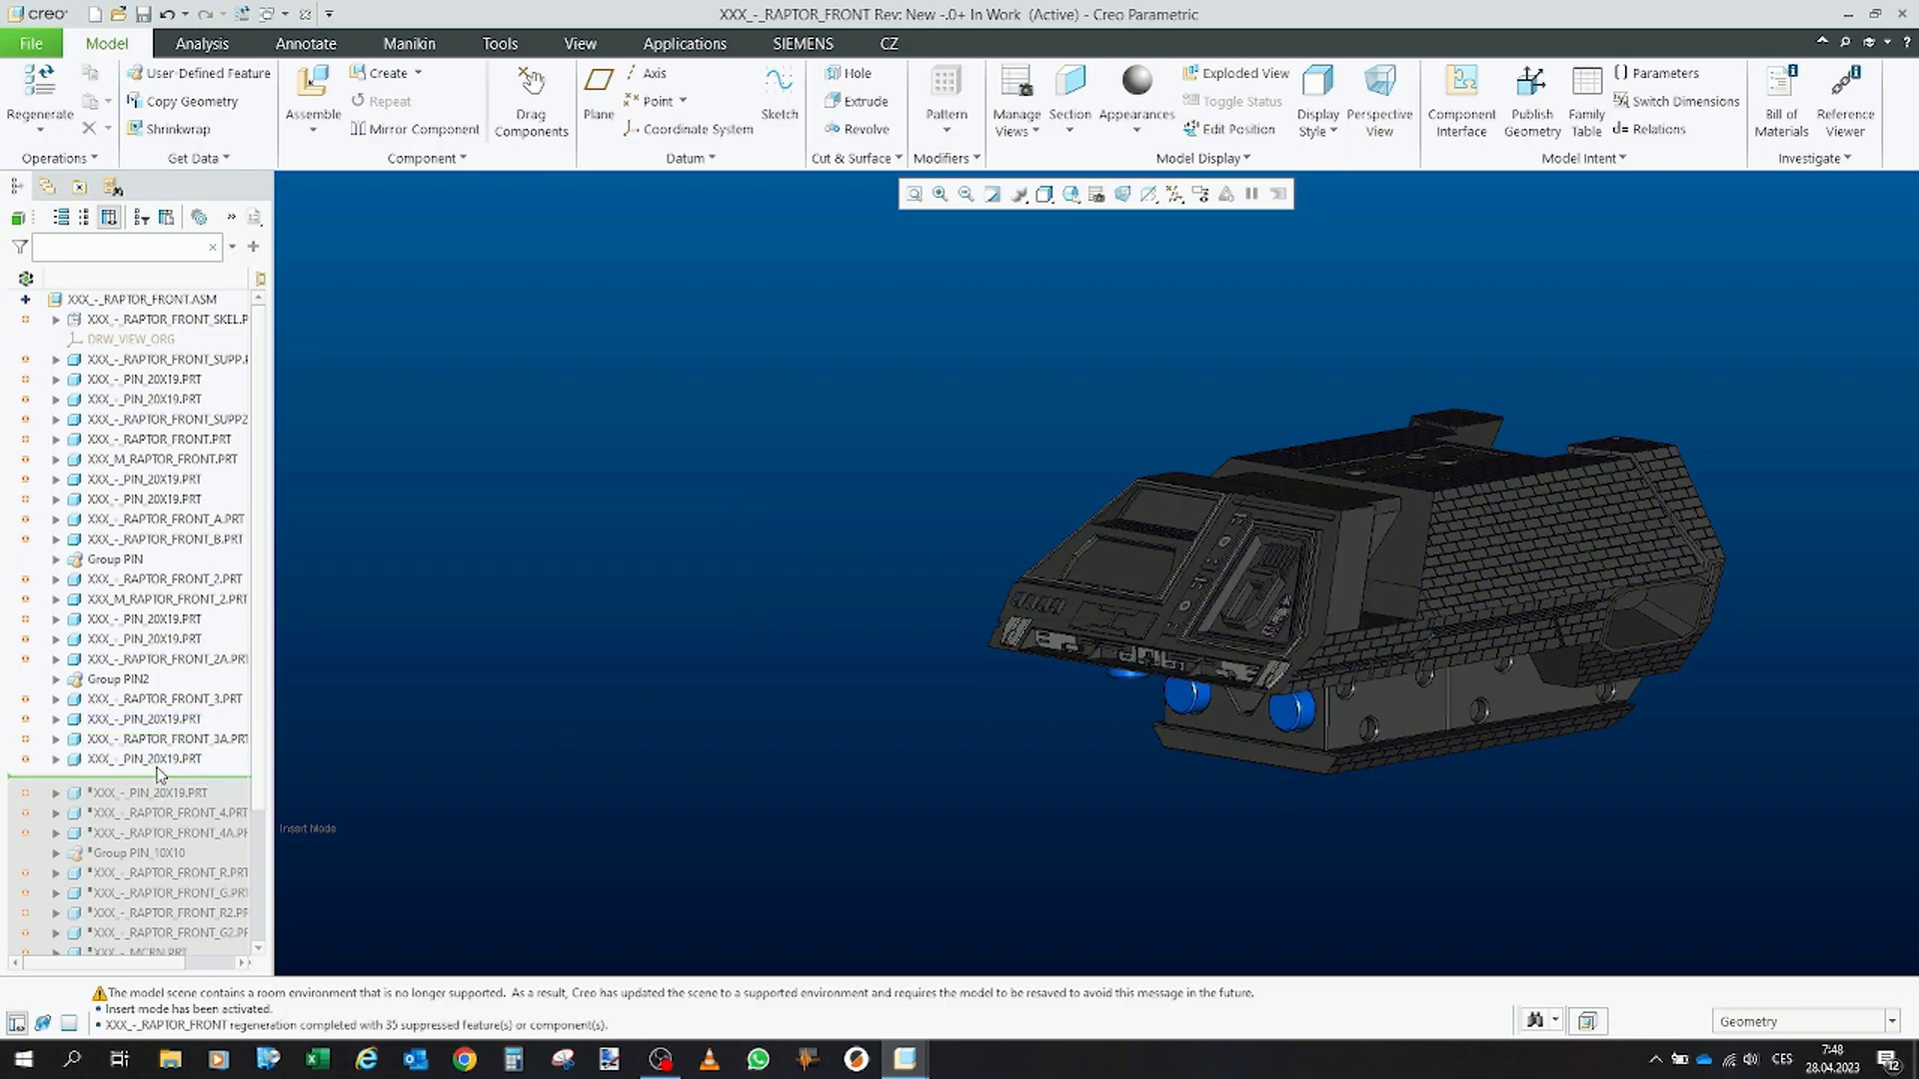
left_click_drag(165, 778, 169, 750)
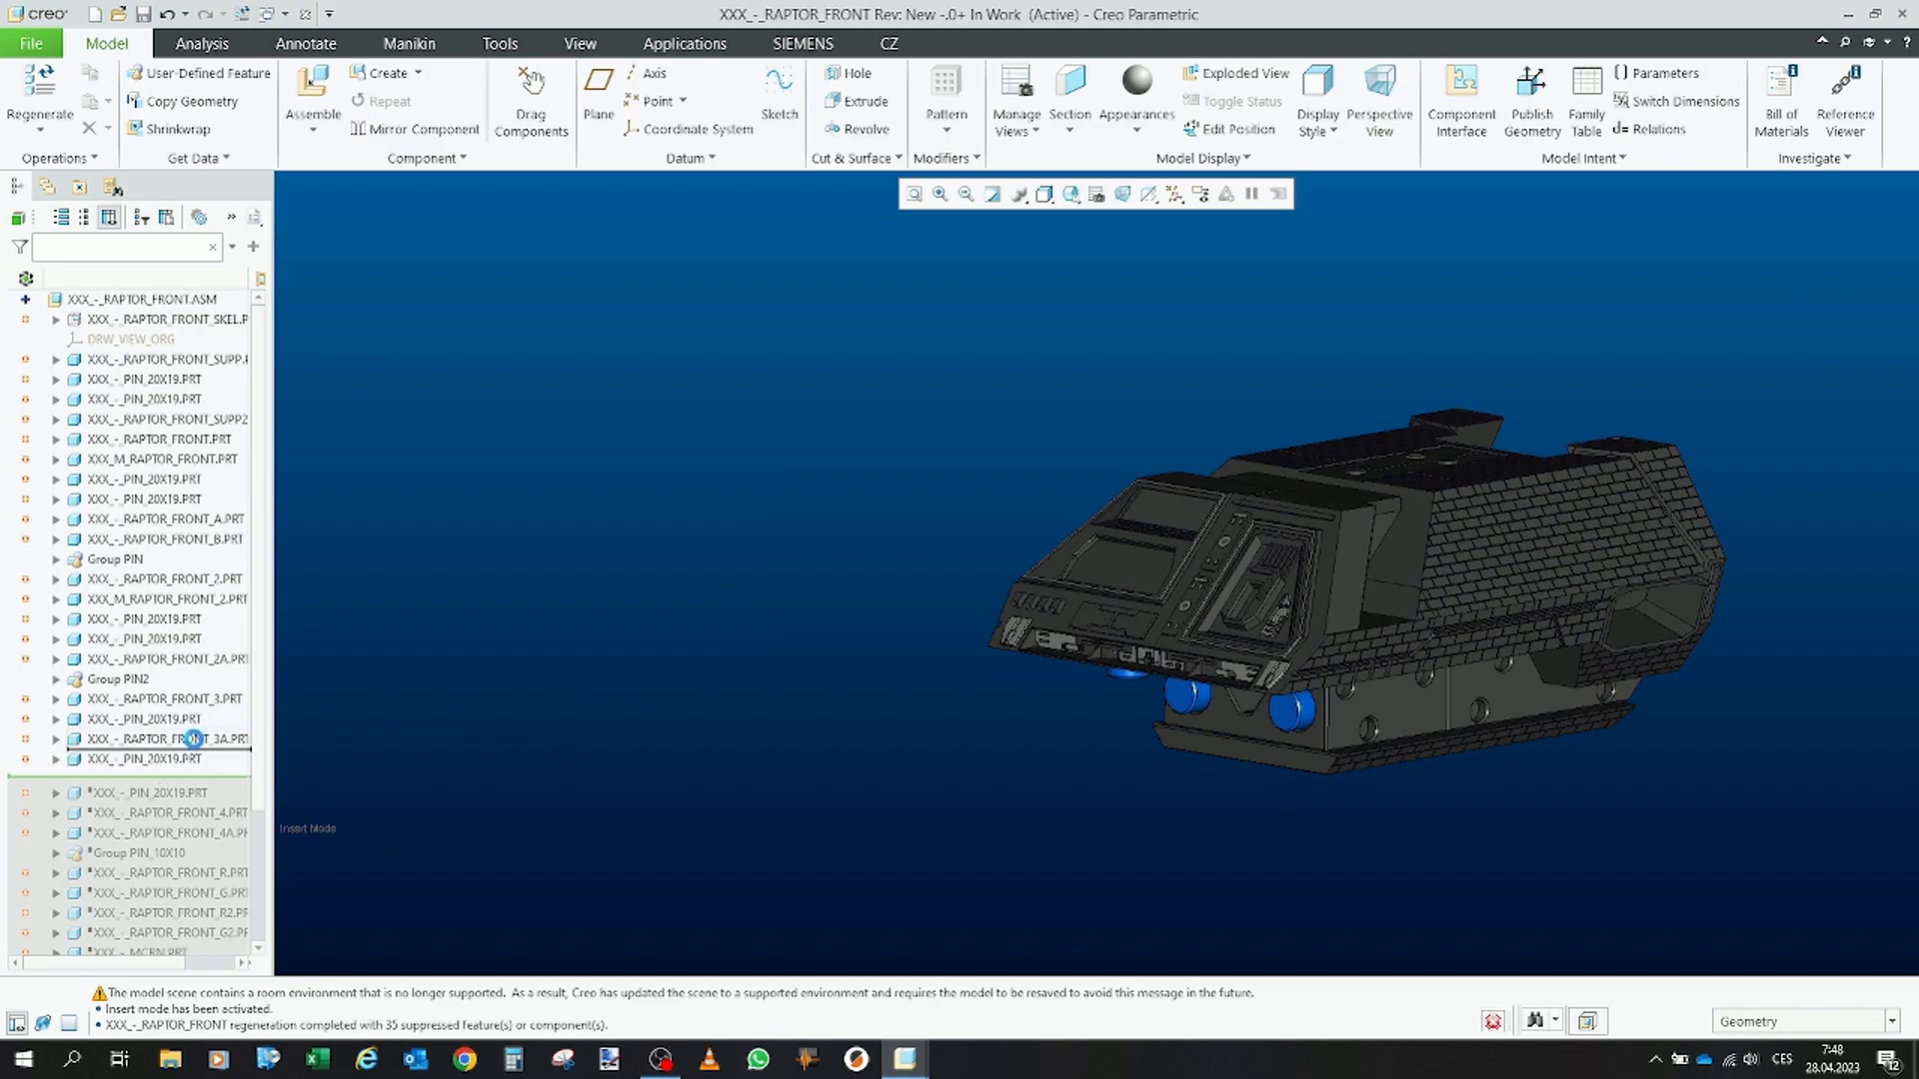
middle_click_drag(1368, 568, 1267, 586)
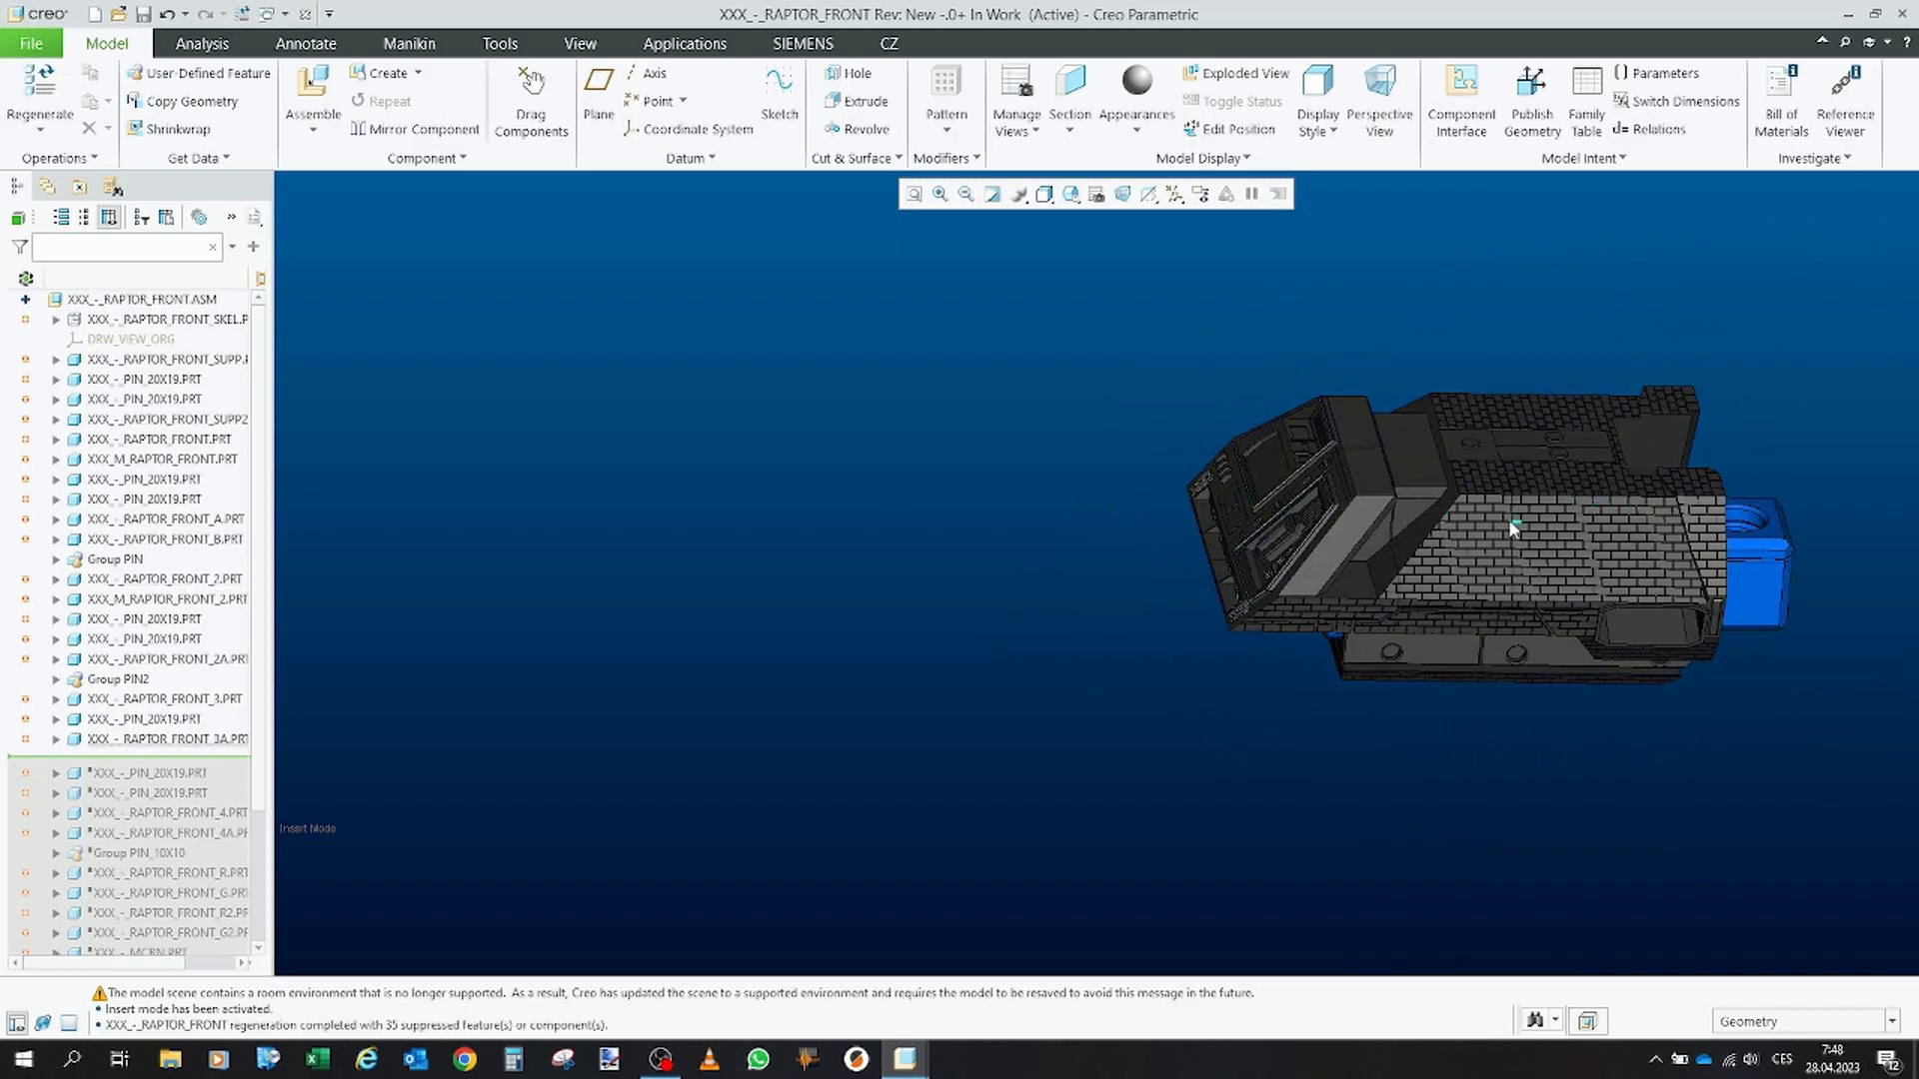
middle_click_drag(1432, 565, 1569, 617)
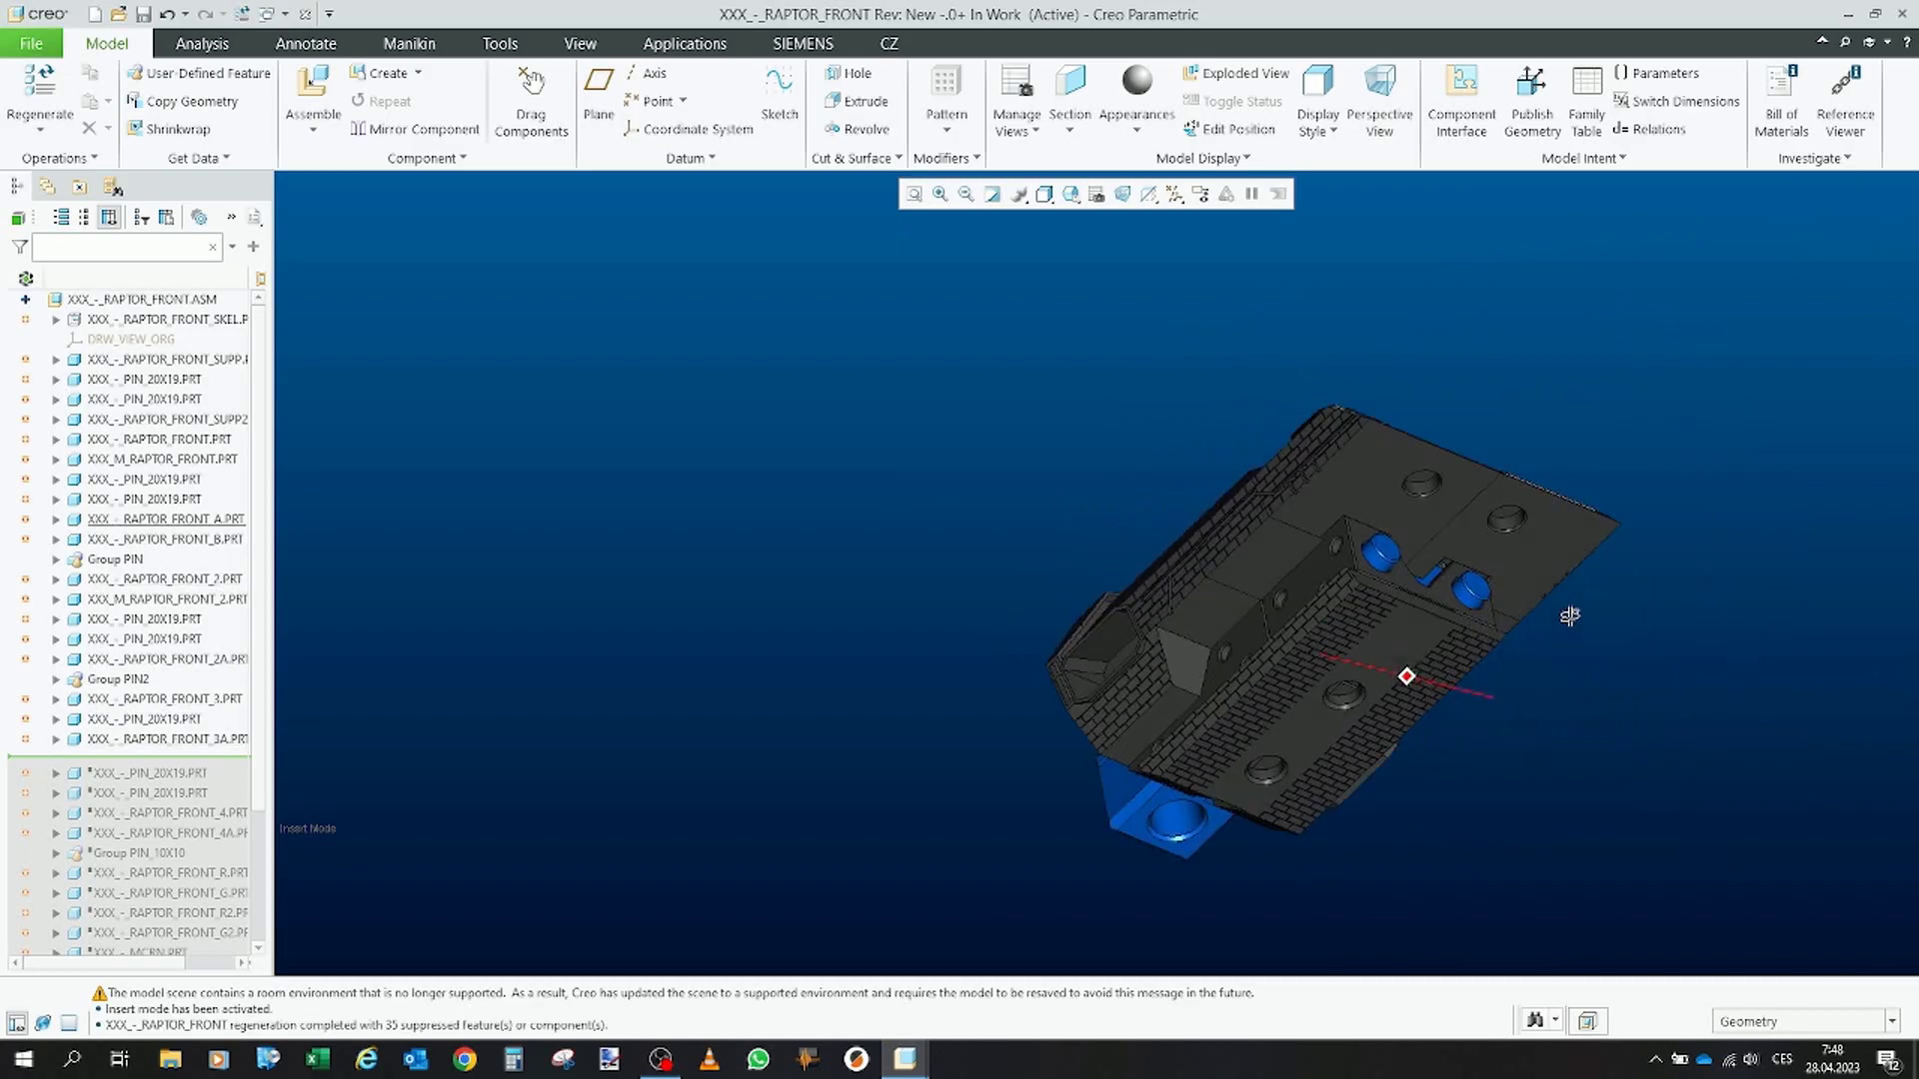
Resume the remaining pins through RAPTOR_FRONT_4 and RAPTOR_FRONT_4A, then inspect the pins.
left_click_drag(175, 757, 181, 794)
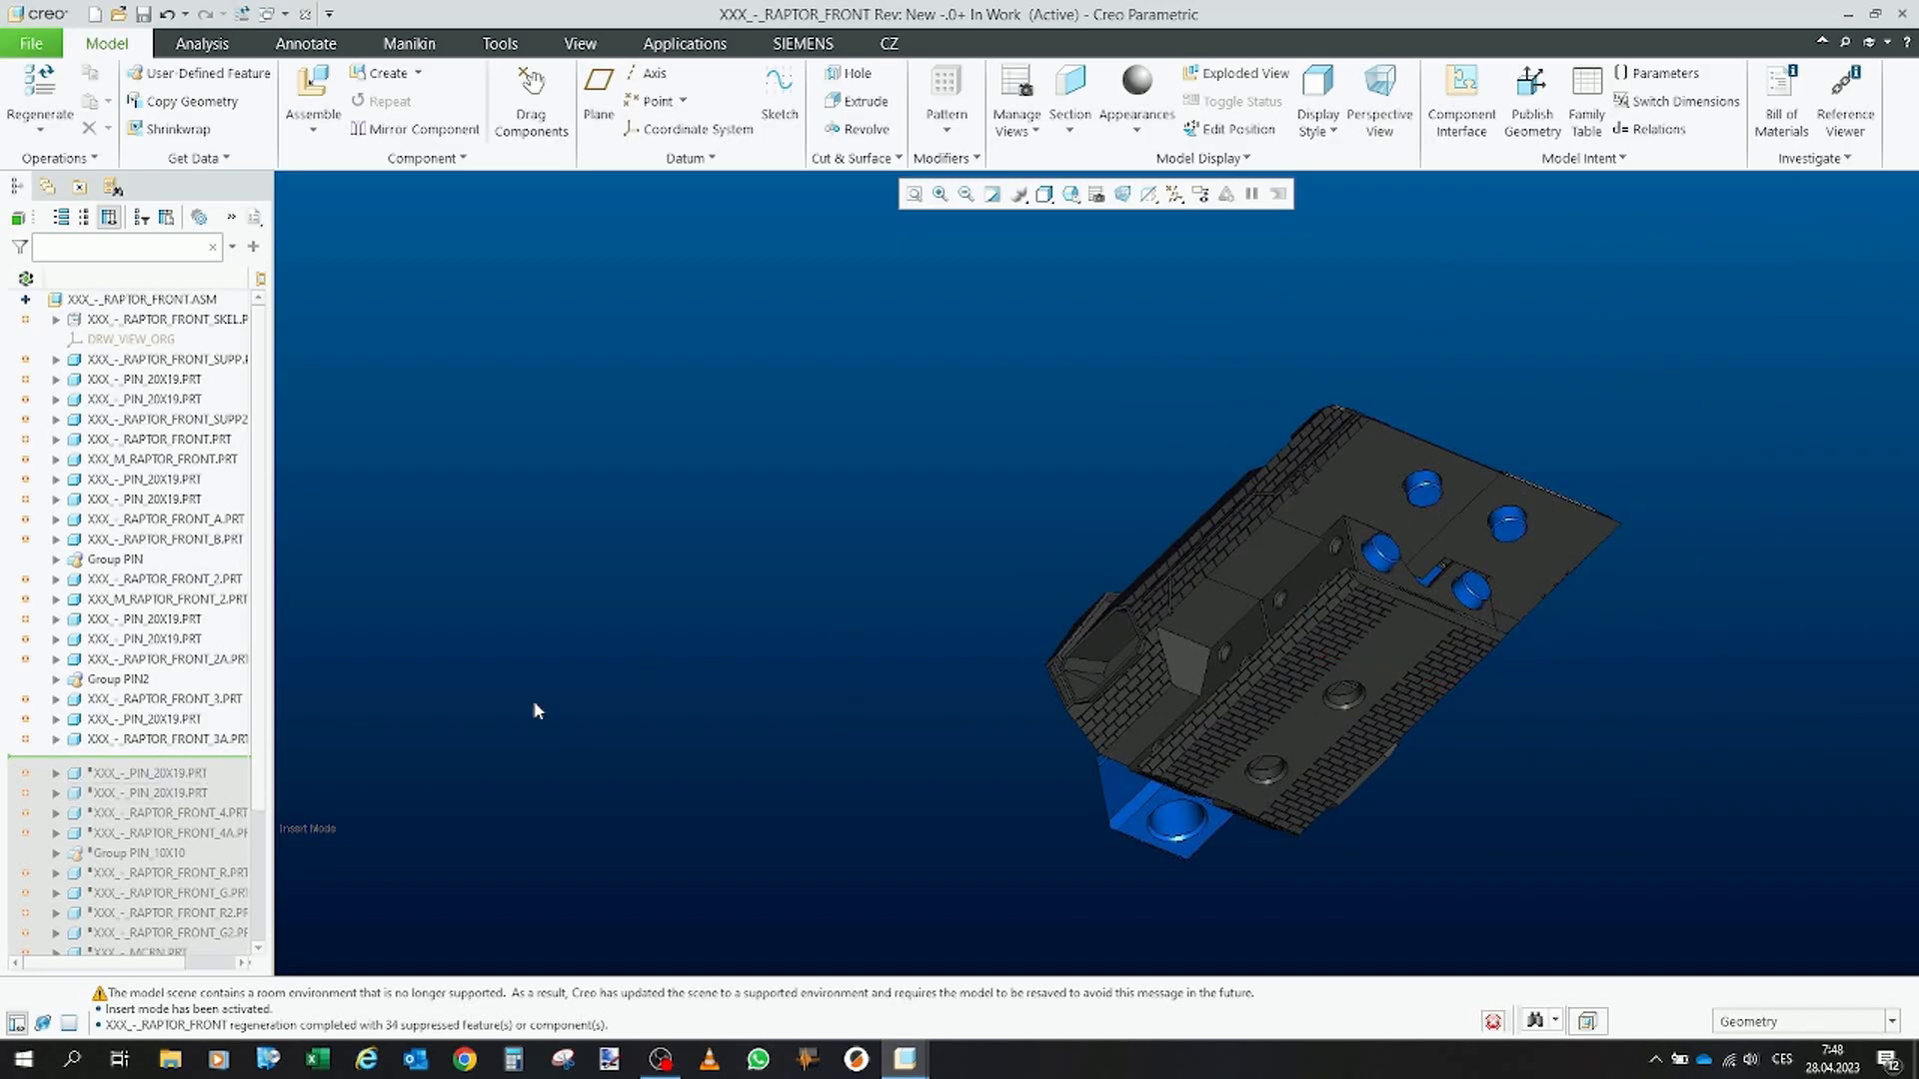
mouse_move(200, 799)
left_mouse_down()
mouse_move(204, 852)
mouse_move(219, 845)
left_mouse_up()
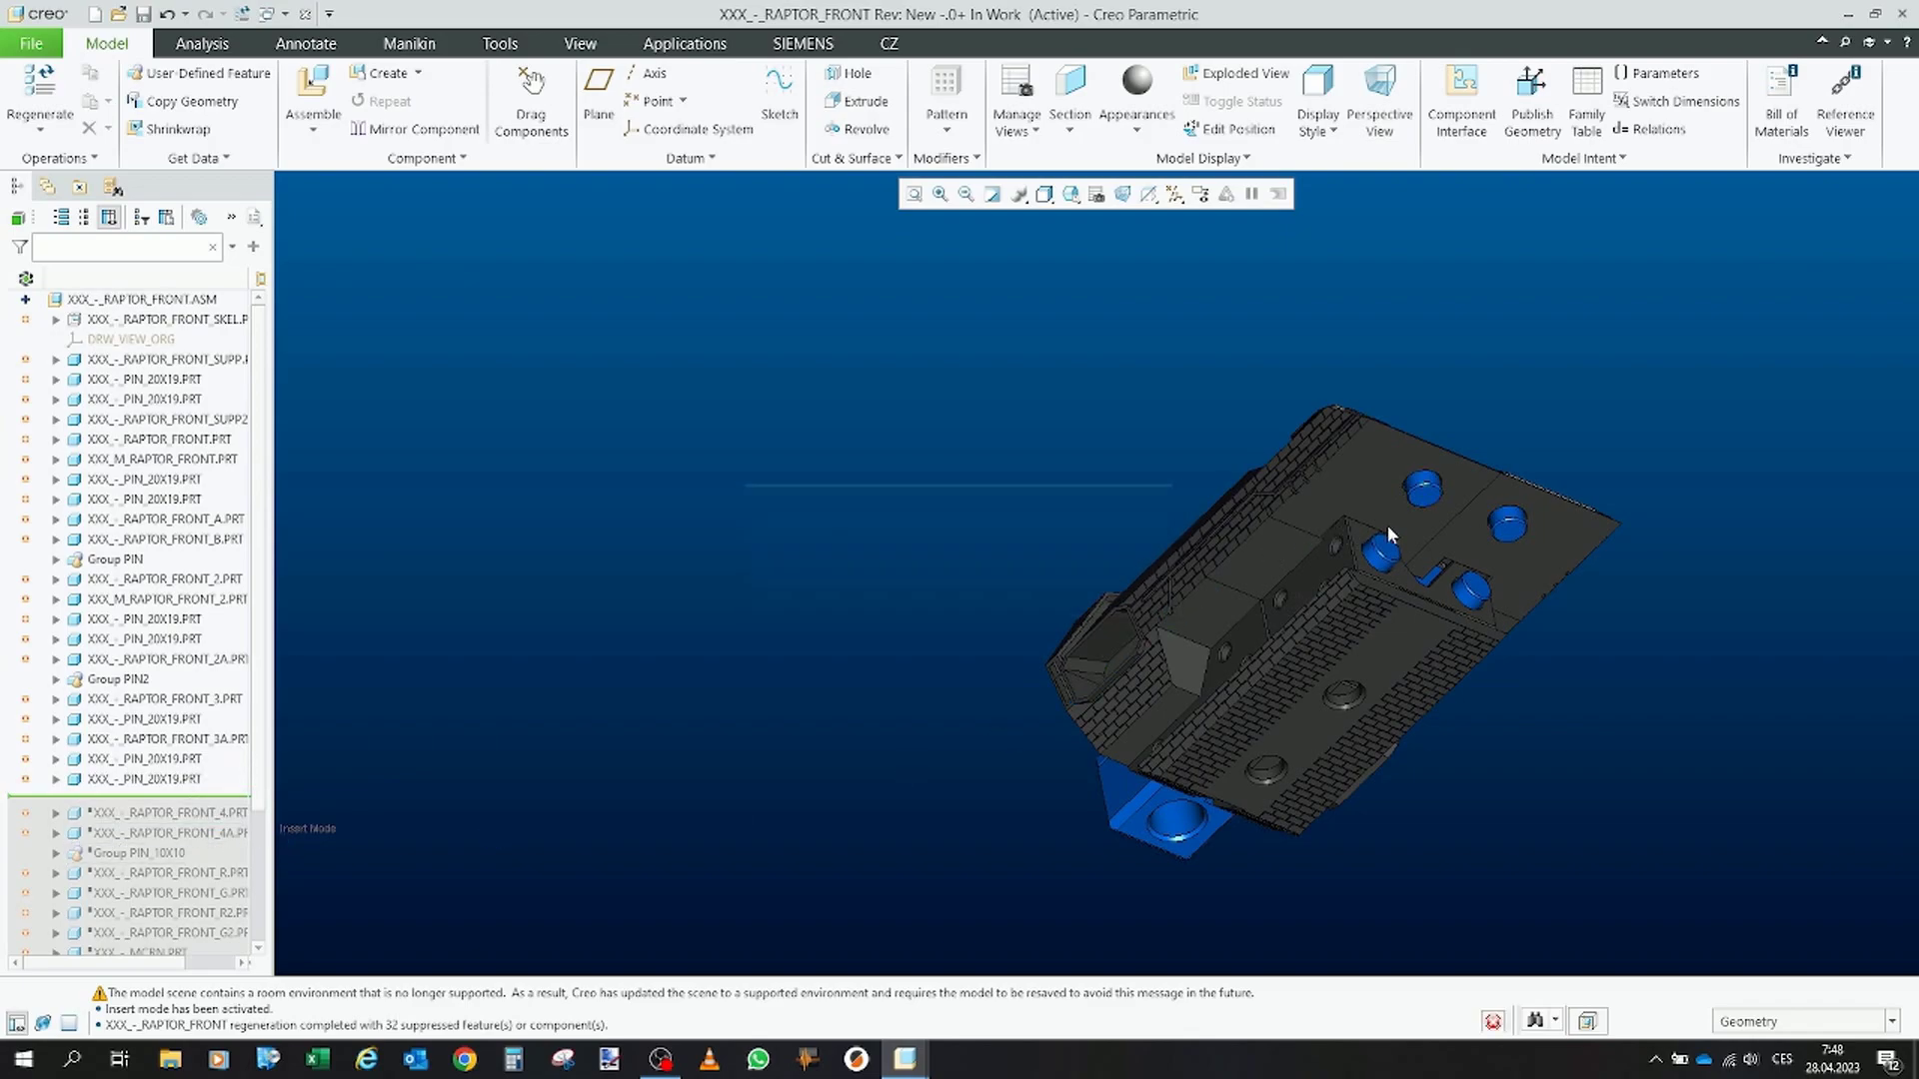
middle_click_drag(1347, 563, 1346, 613)
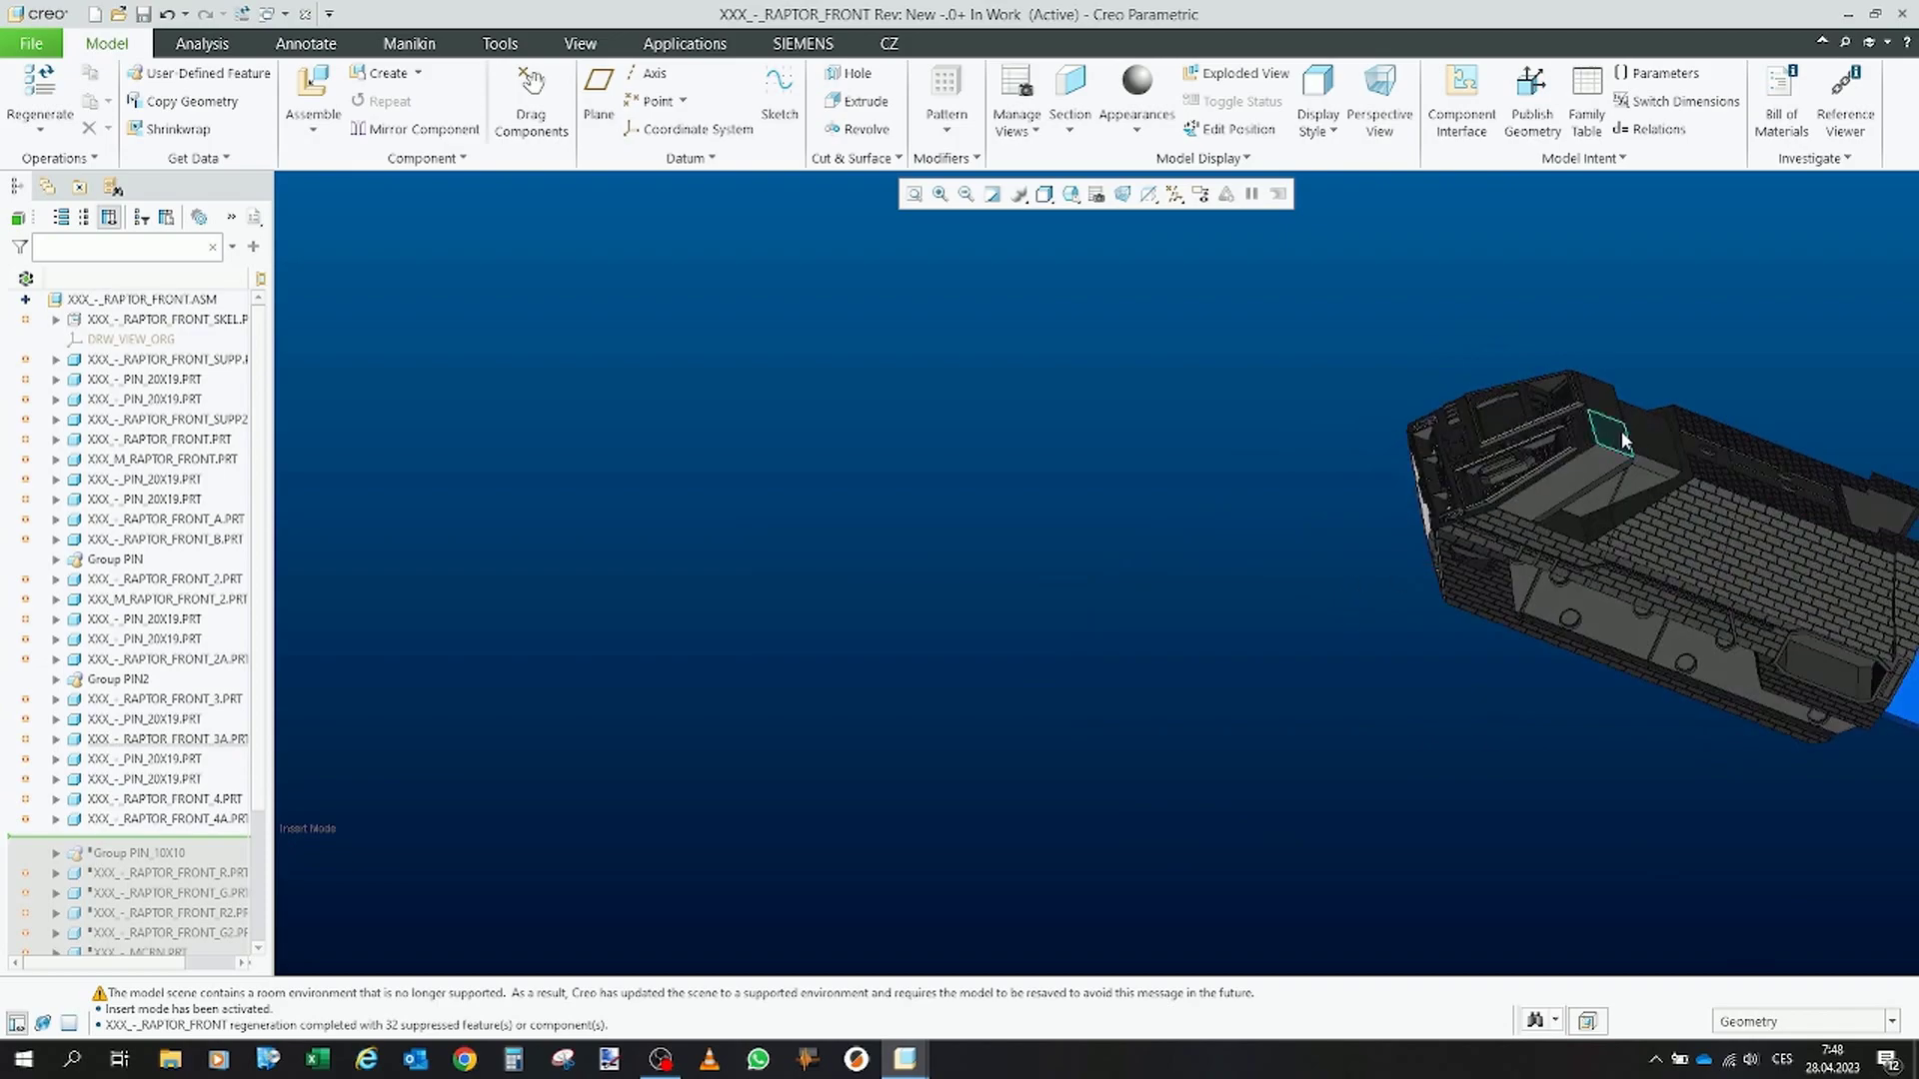
middle_click_drag(1528, 527, 1528, 400)
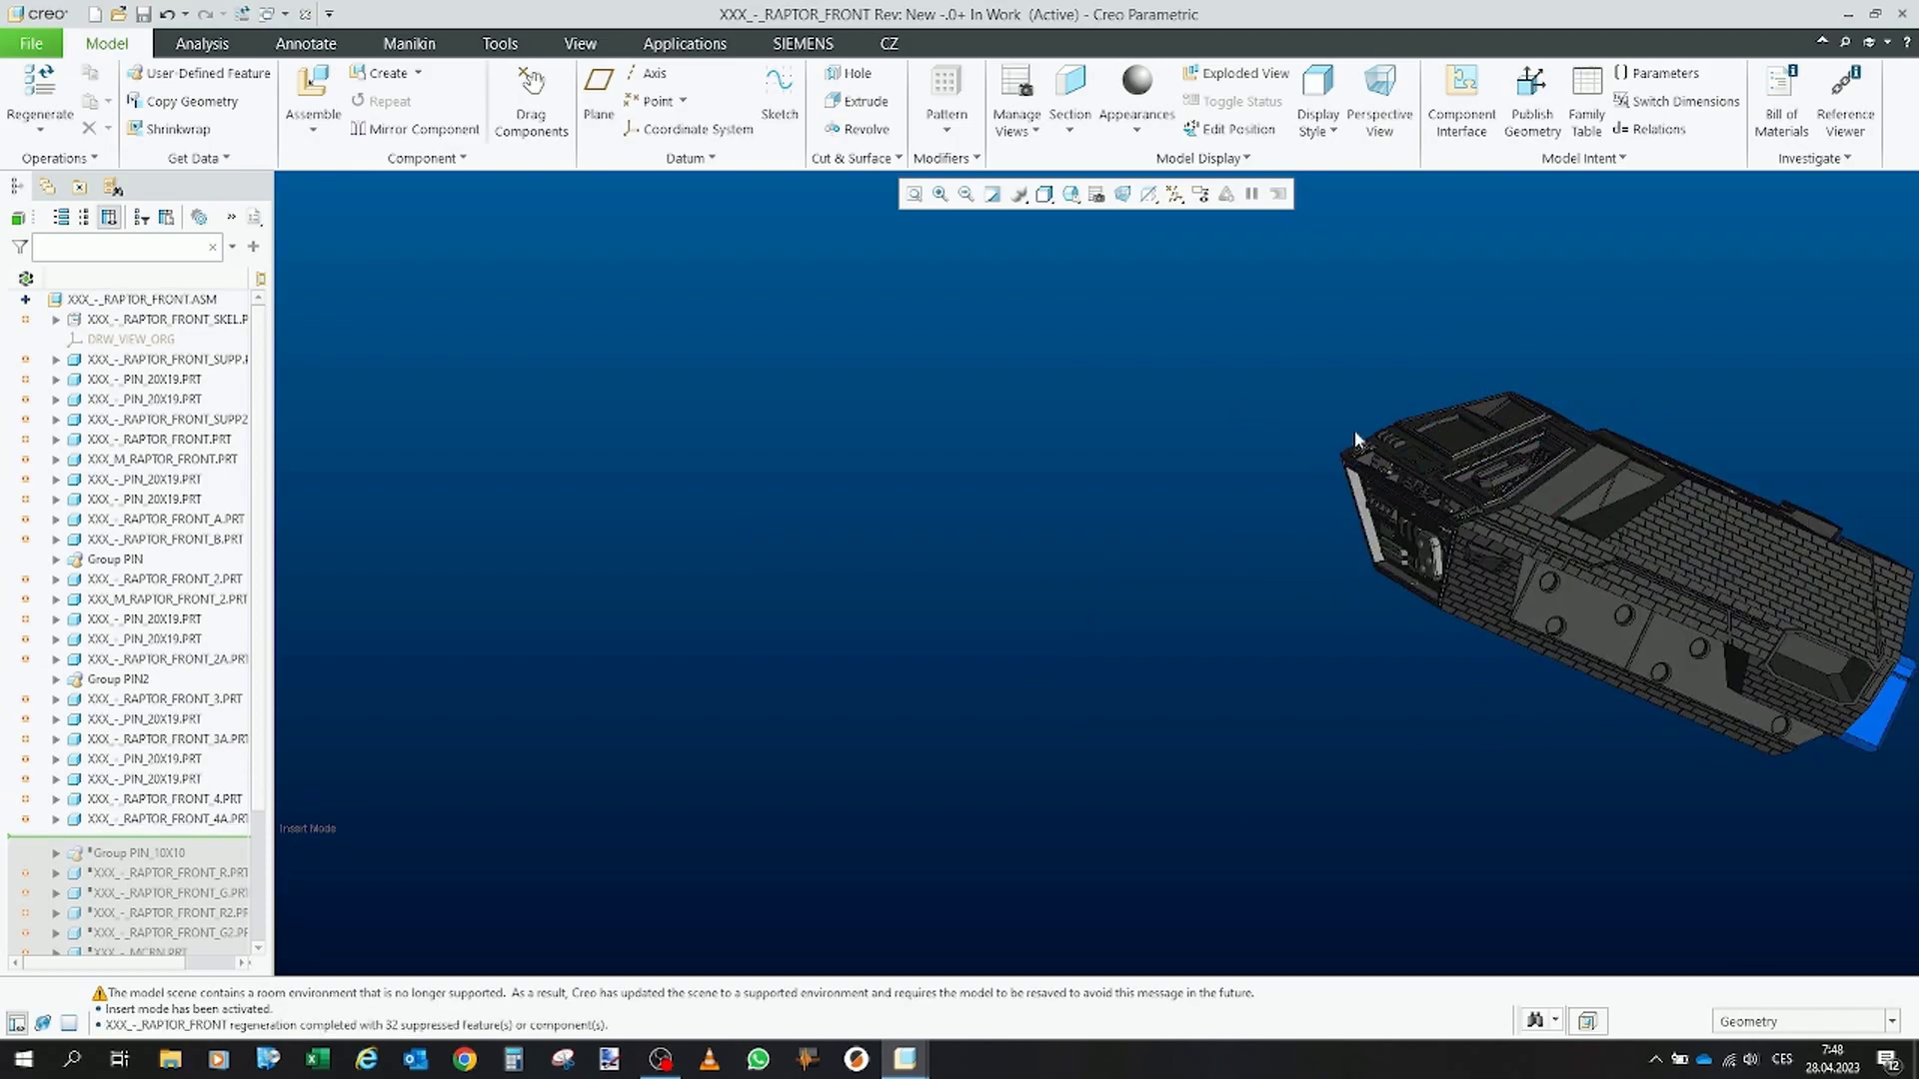
middle_click_drag(1379, 549, 1173, 684)
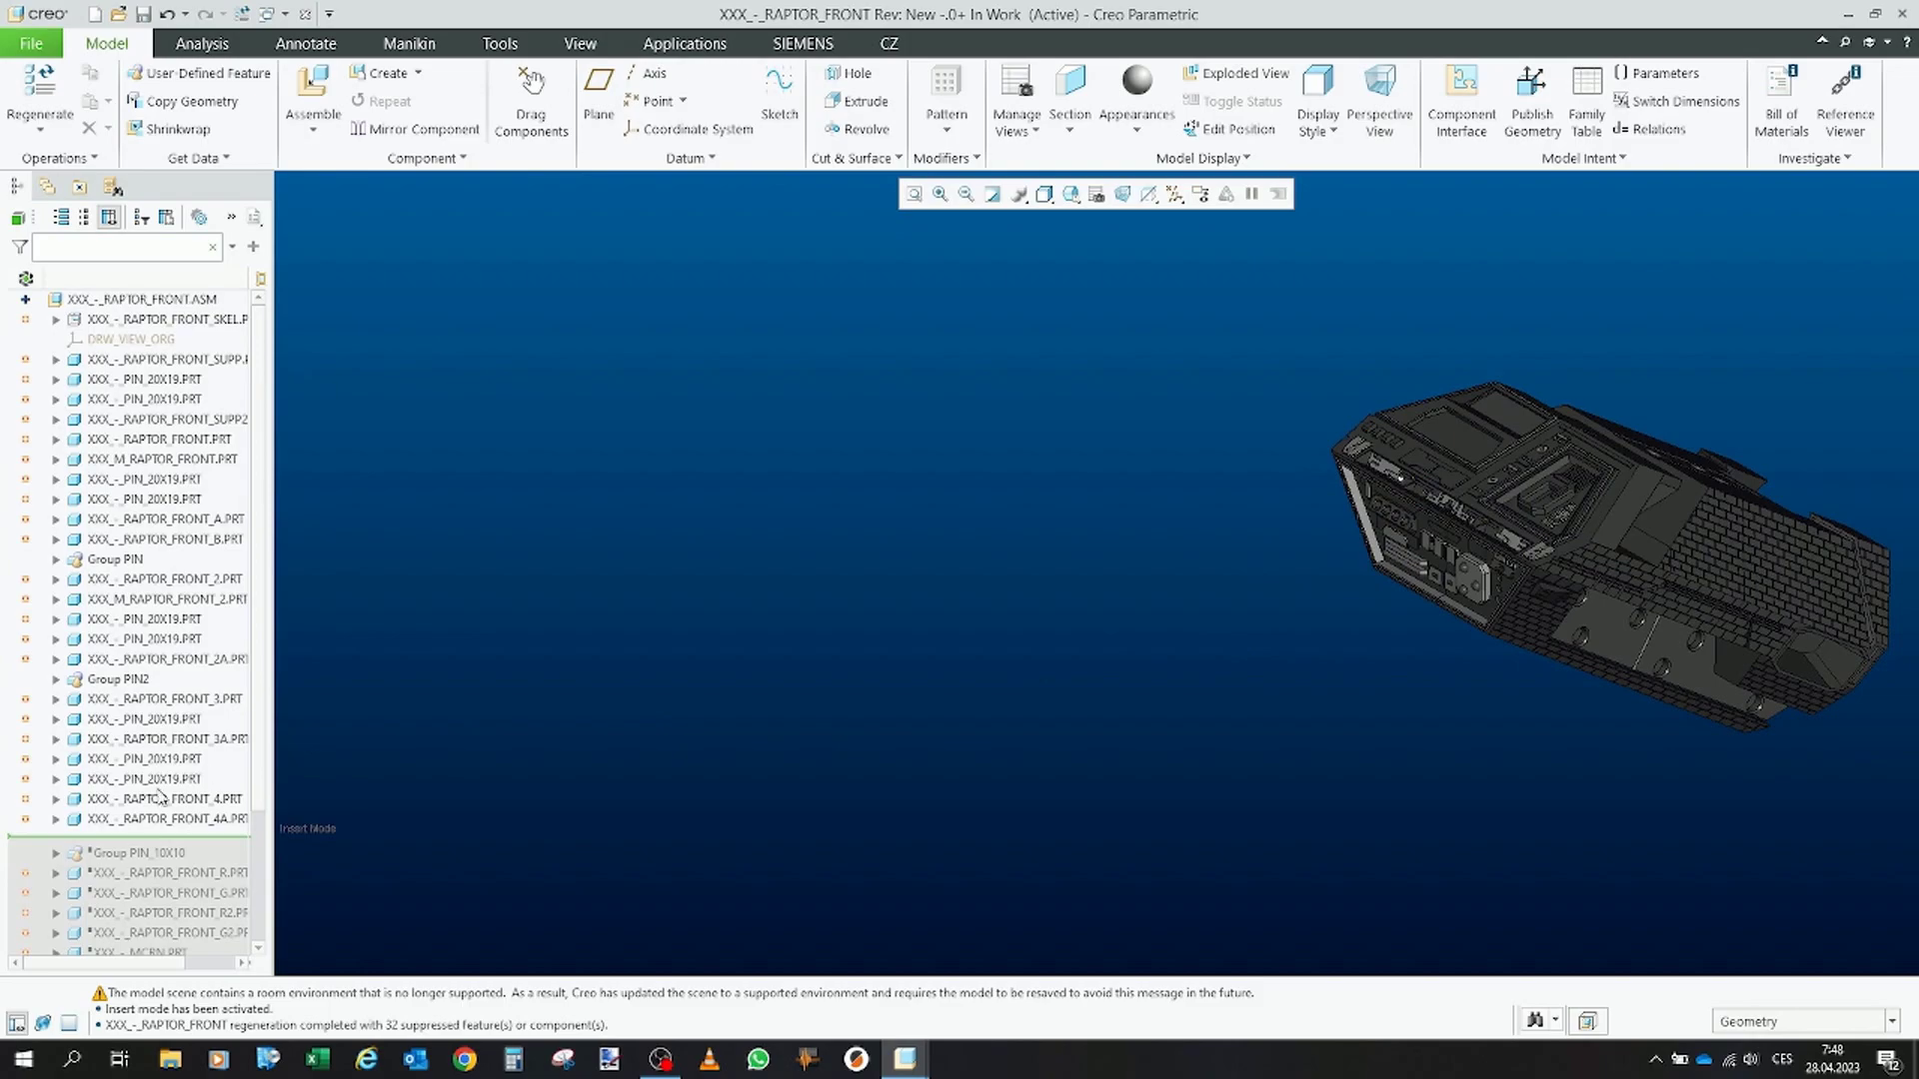
mouse_move(702, 605)
middle_mouse_down()
mouse_move(1357, 463)
mouse_move(1549, 728)
middle_mouse_up()
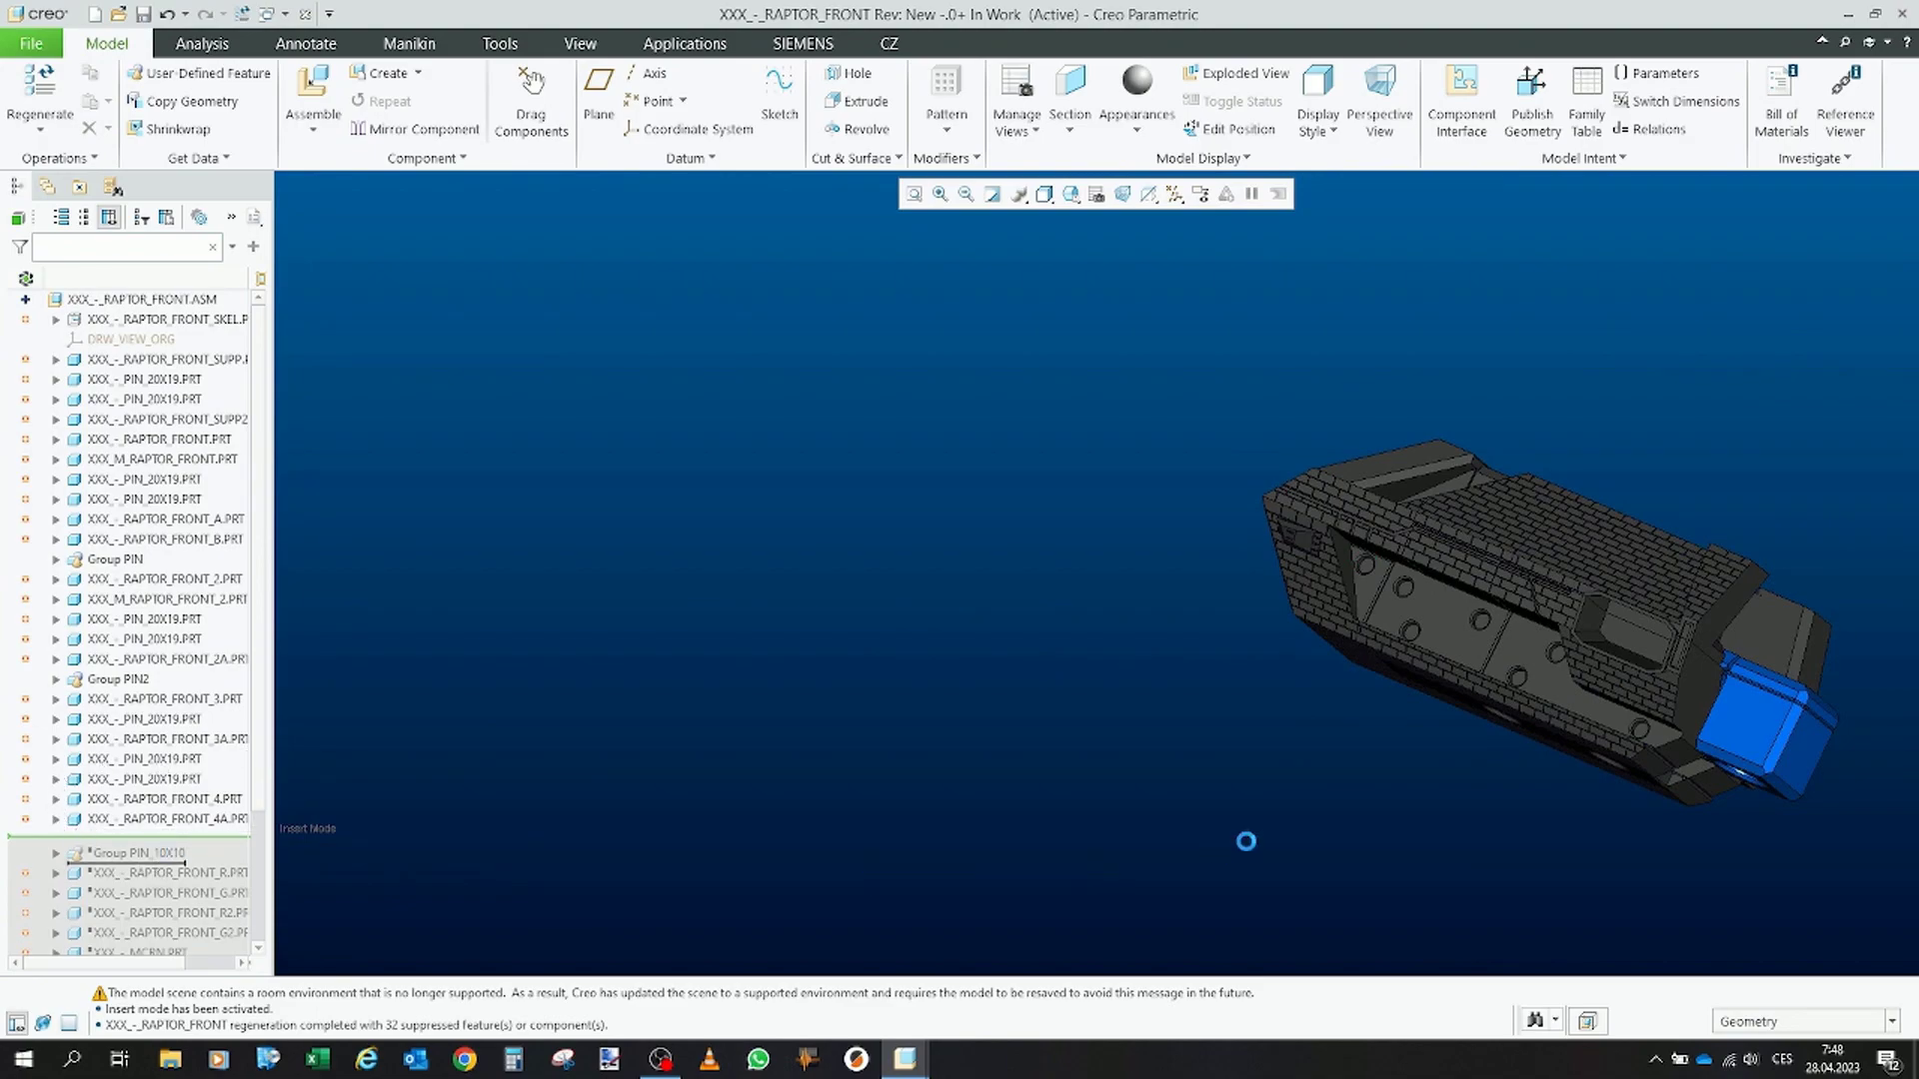
Resume Group PIN_10X10 so its blue pins line the hull side.
middle_click_drag(1721, 700, 1317, 671)
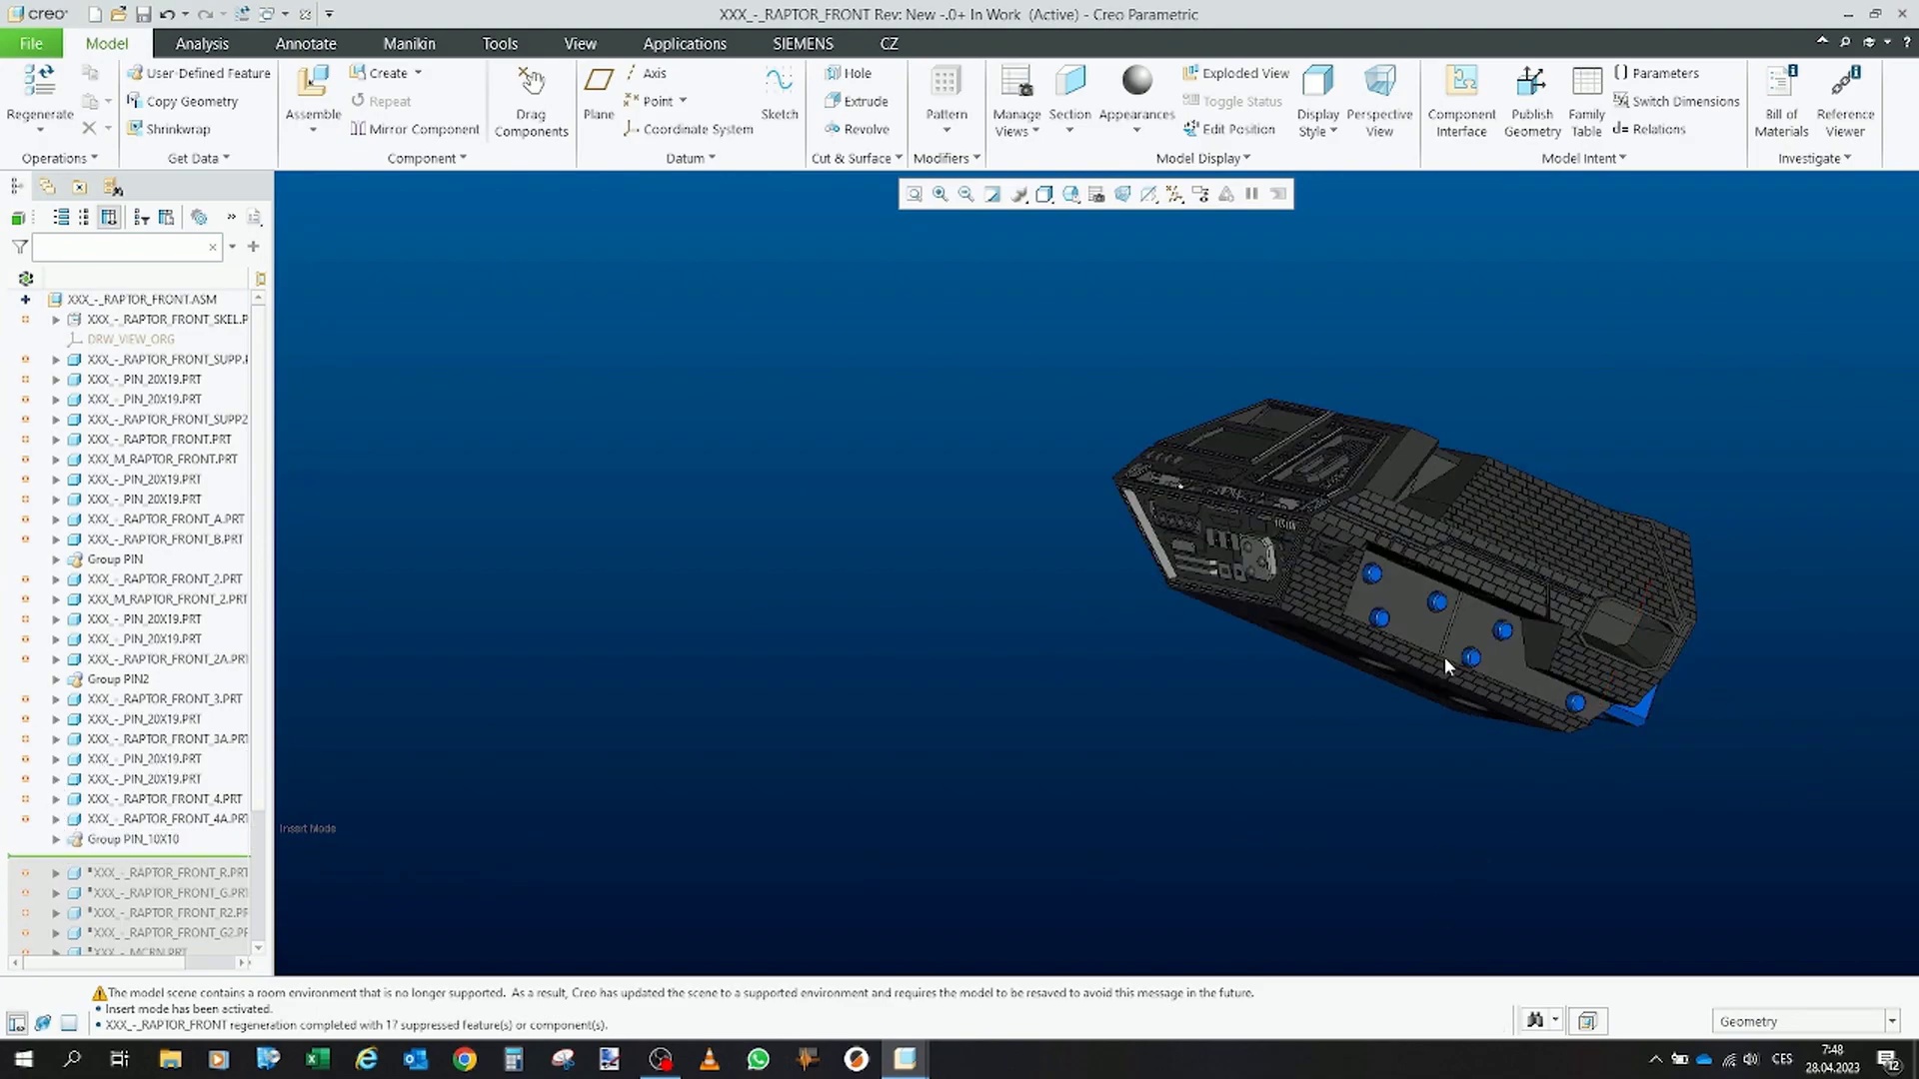
scroll(83, 813, "down", 3)
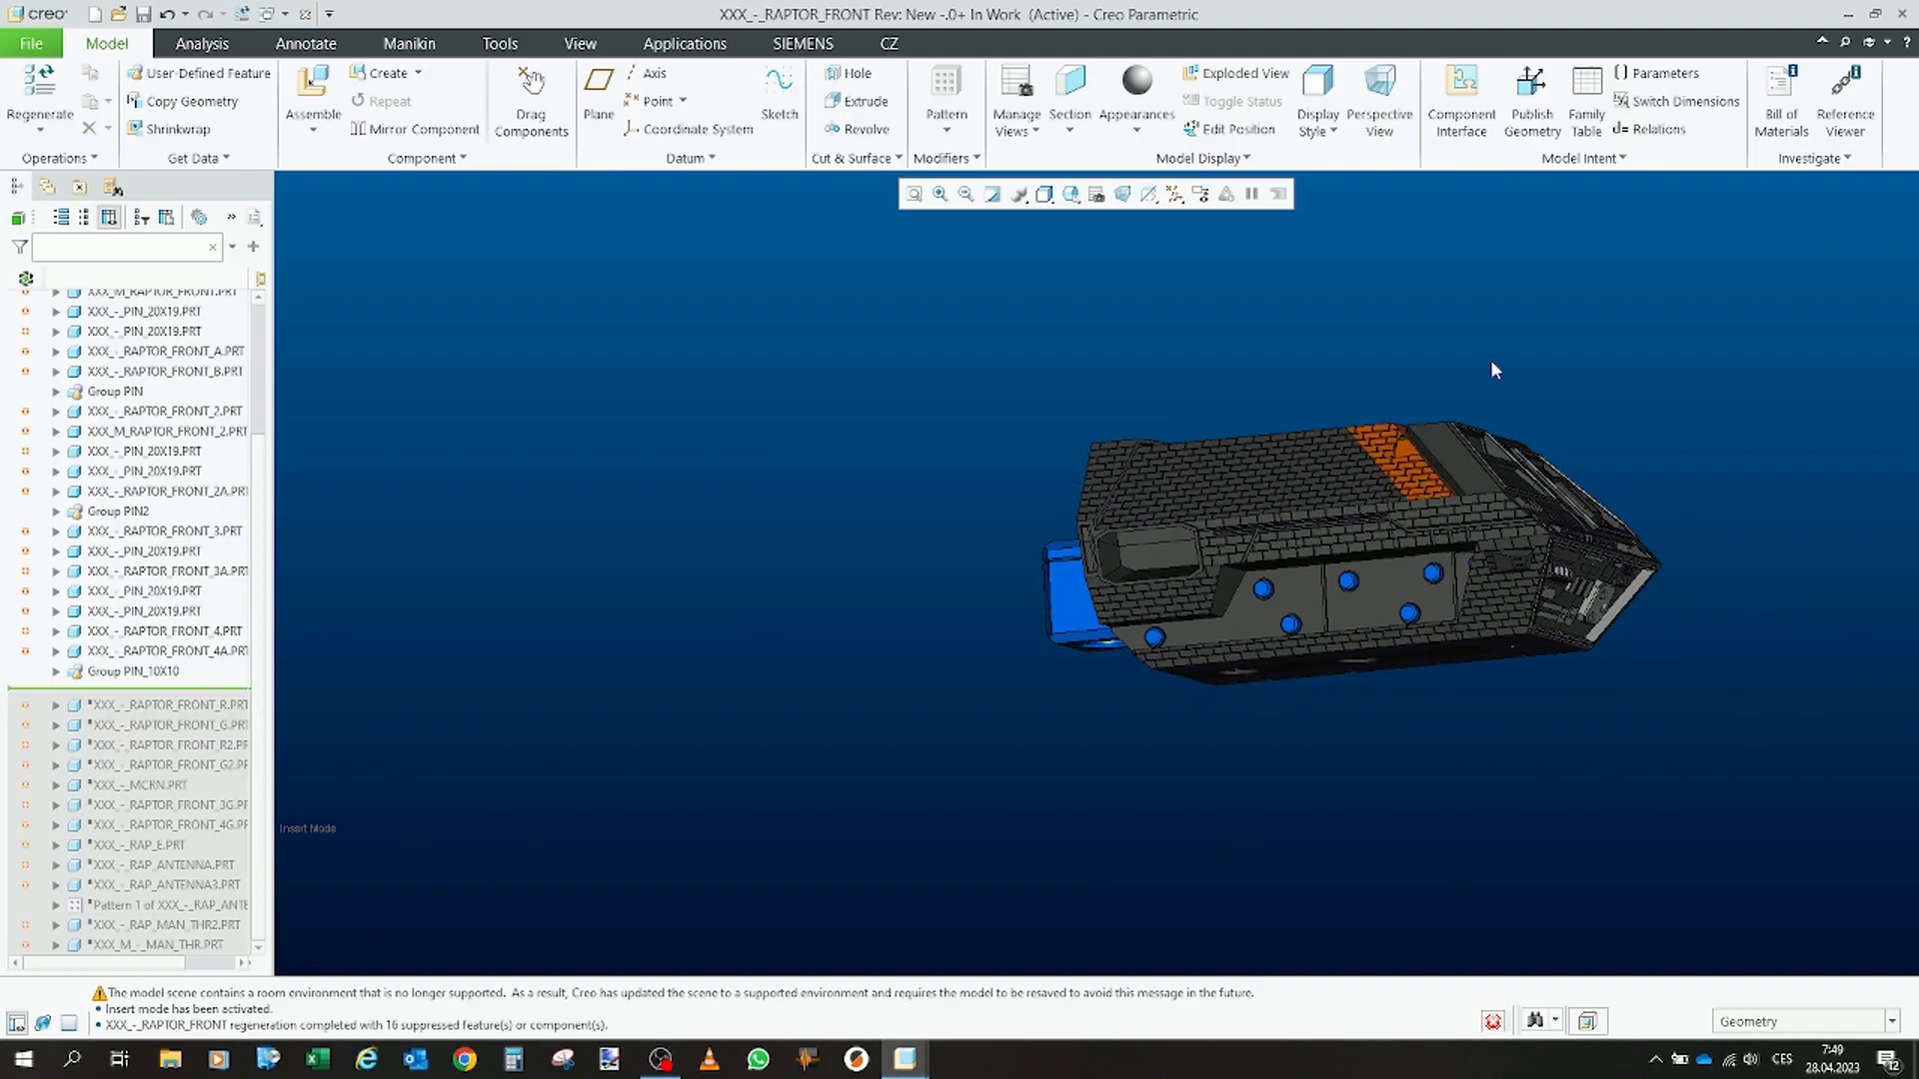
Resume the next front panel part and the orange ARES stripe part RAPTOR_FRONT_R2.
mouse_move(1474, 433)
middle_mouse_down()
mouse_move(1384, 488)
mouse_move(1345, 680)
mouse_move(1362, 442)
middle_mouse_up()
scroll(1384, 488, "down", 3)
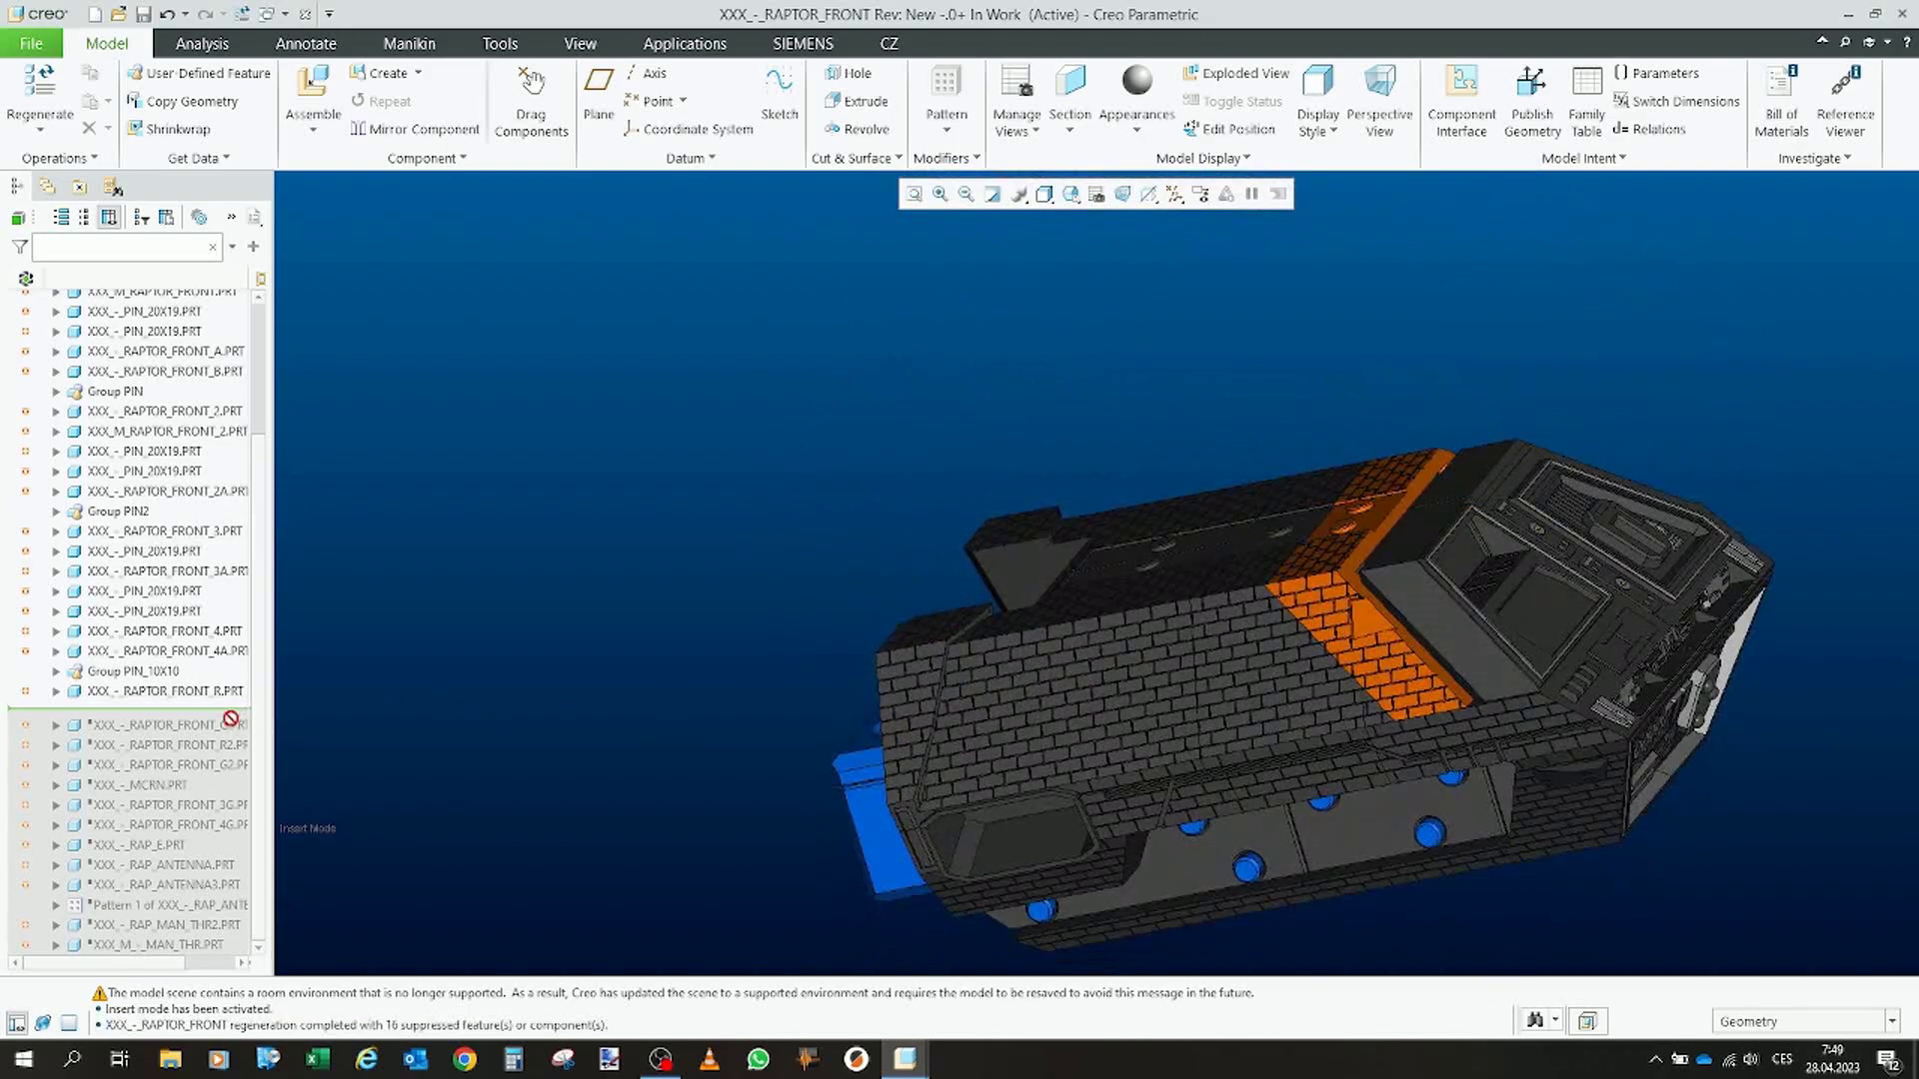
left_click_drag(235, 727, 194, 735)
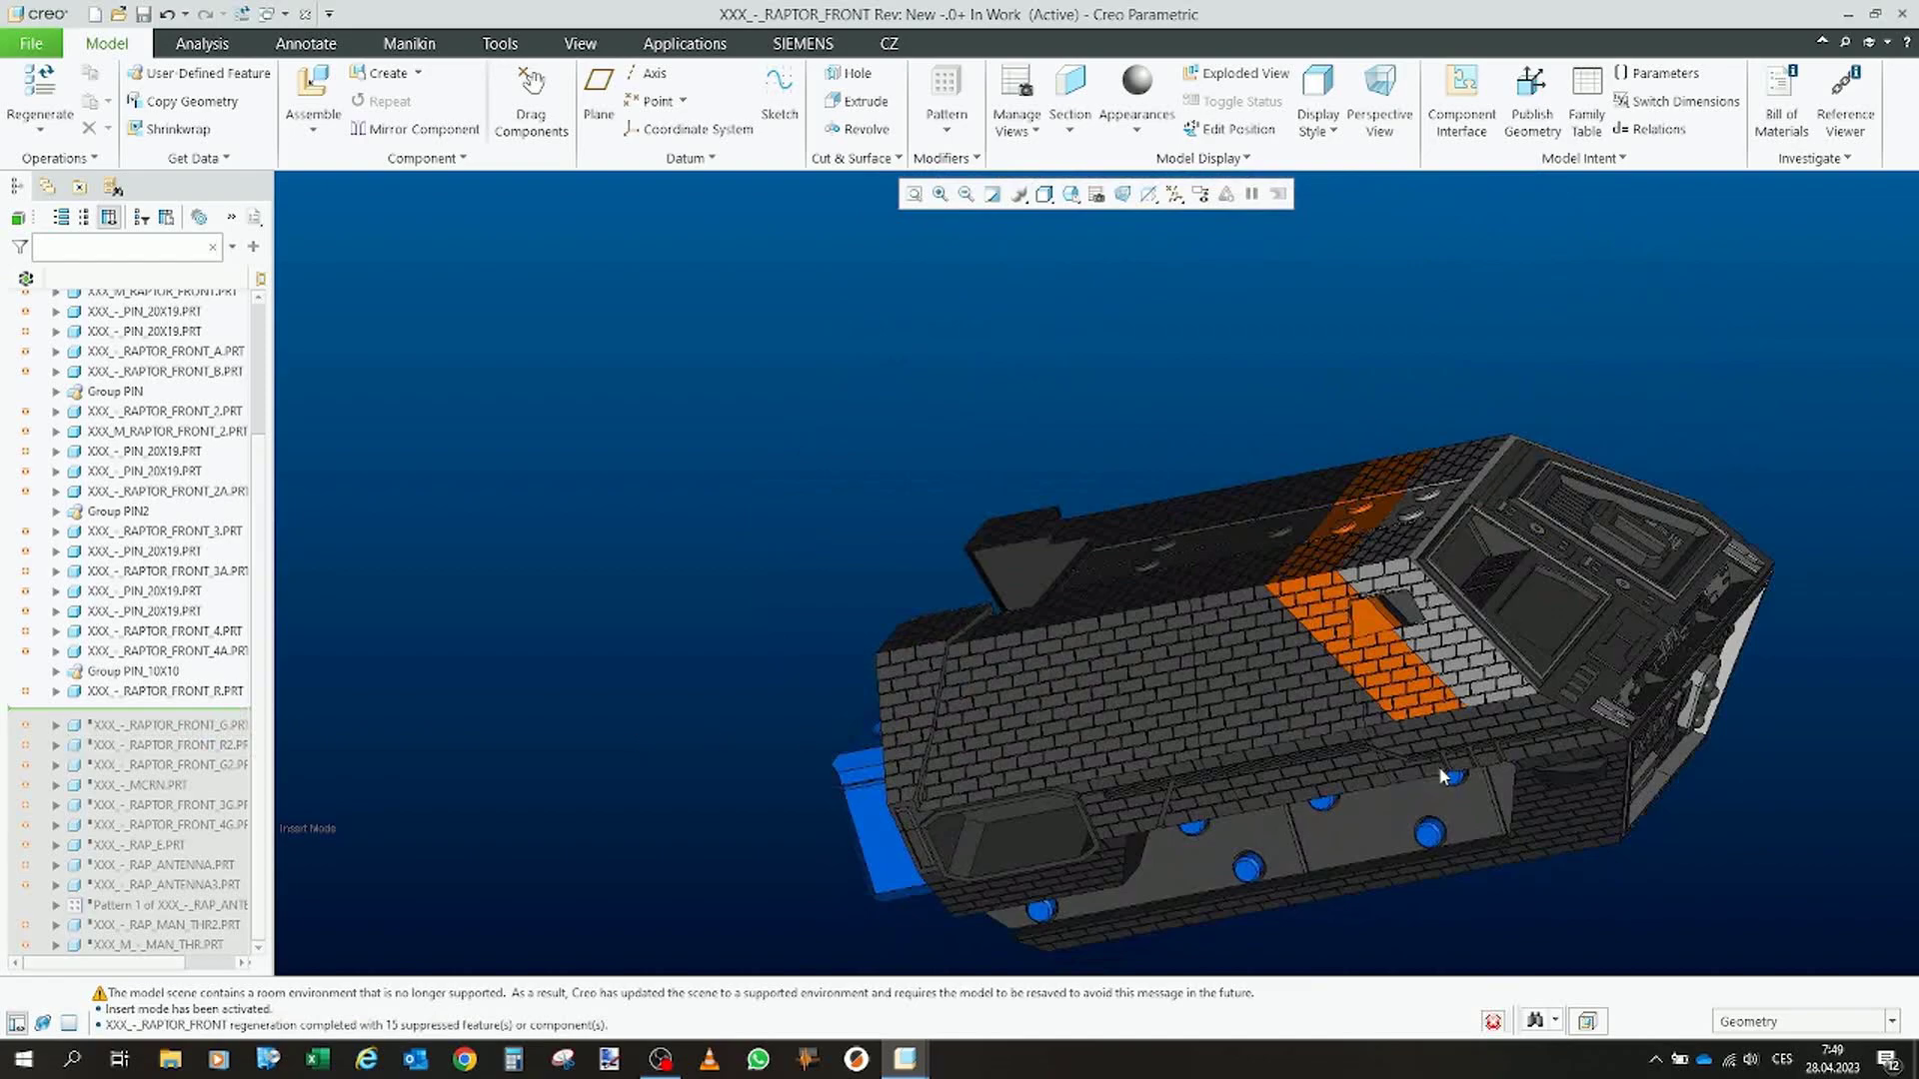
middle_click_drag(1442, 777, 1320, 588)
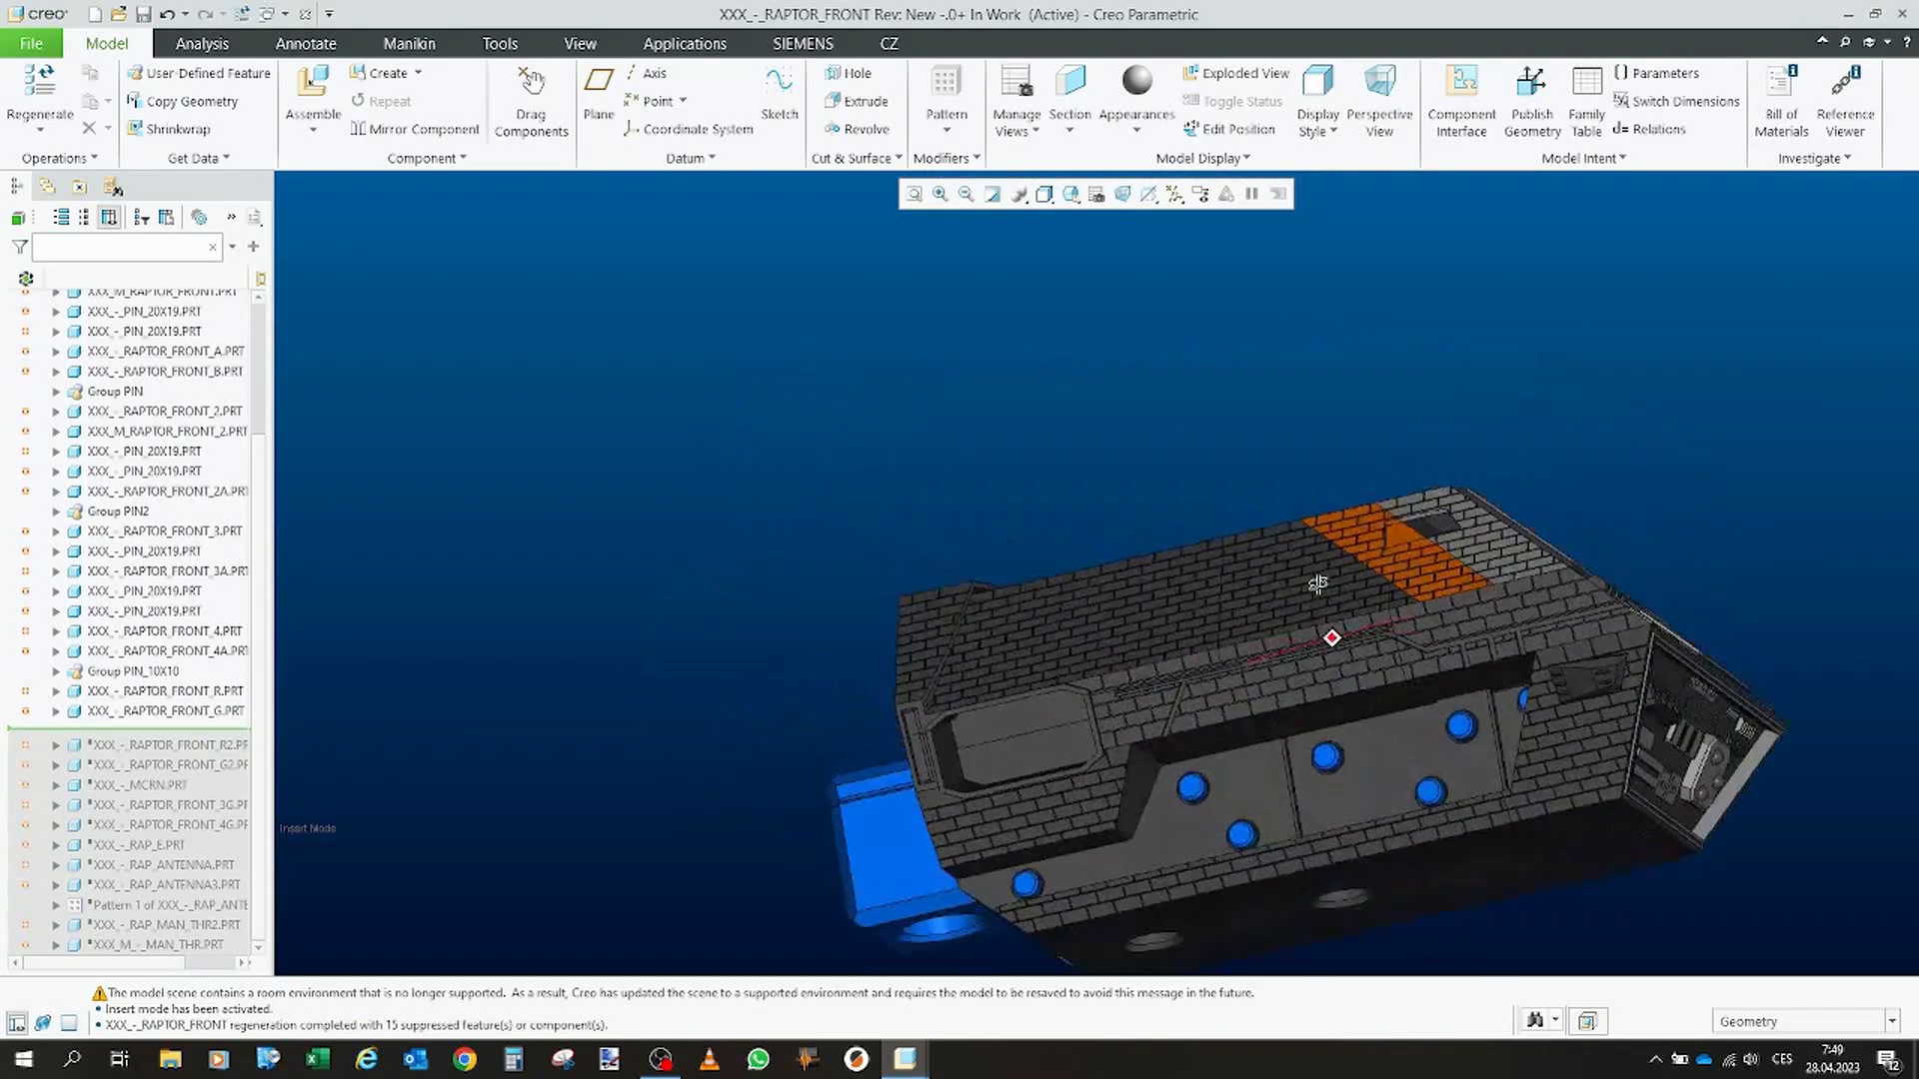
scroll(1317, 587, "down", 2)
left_click_drag(199, 734, 200, 754)
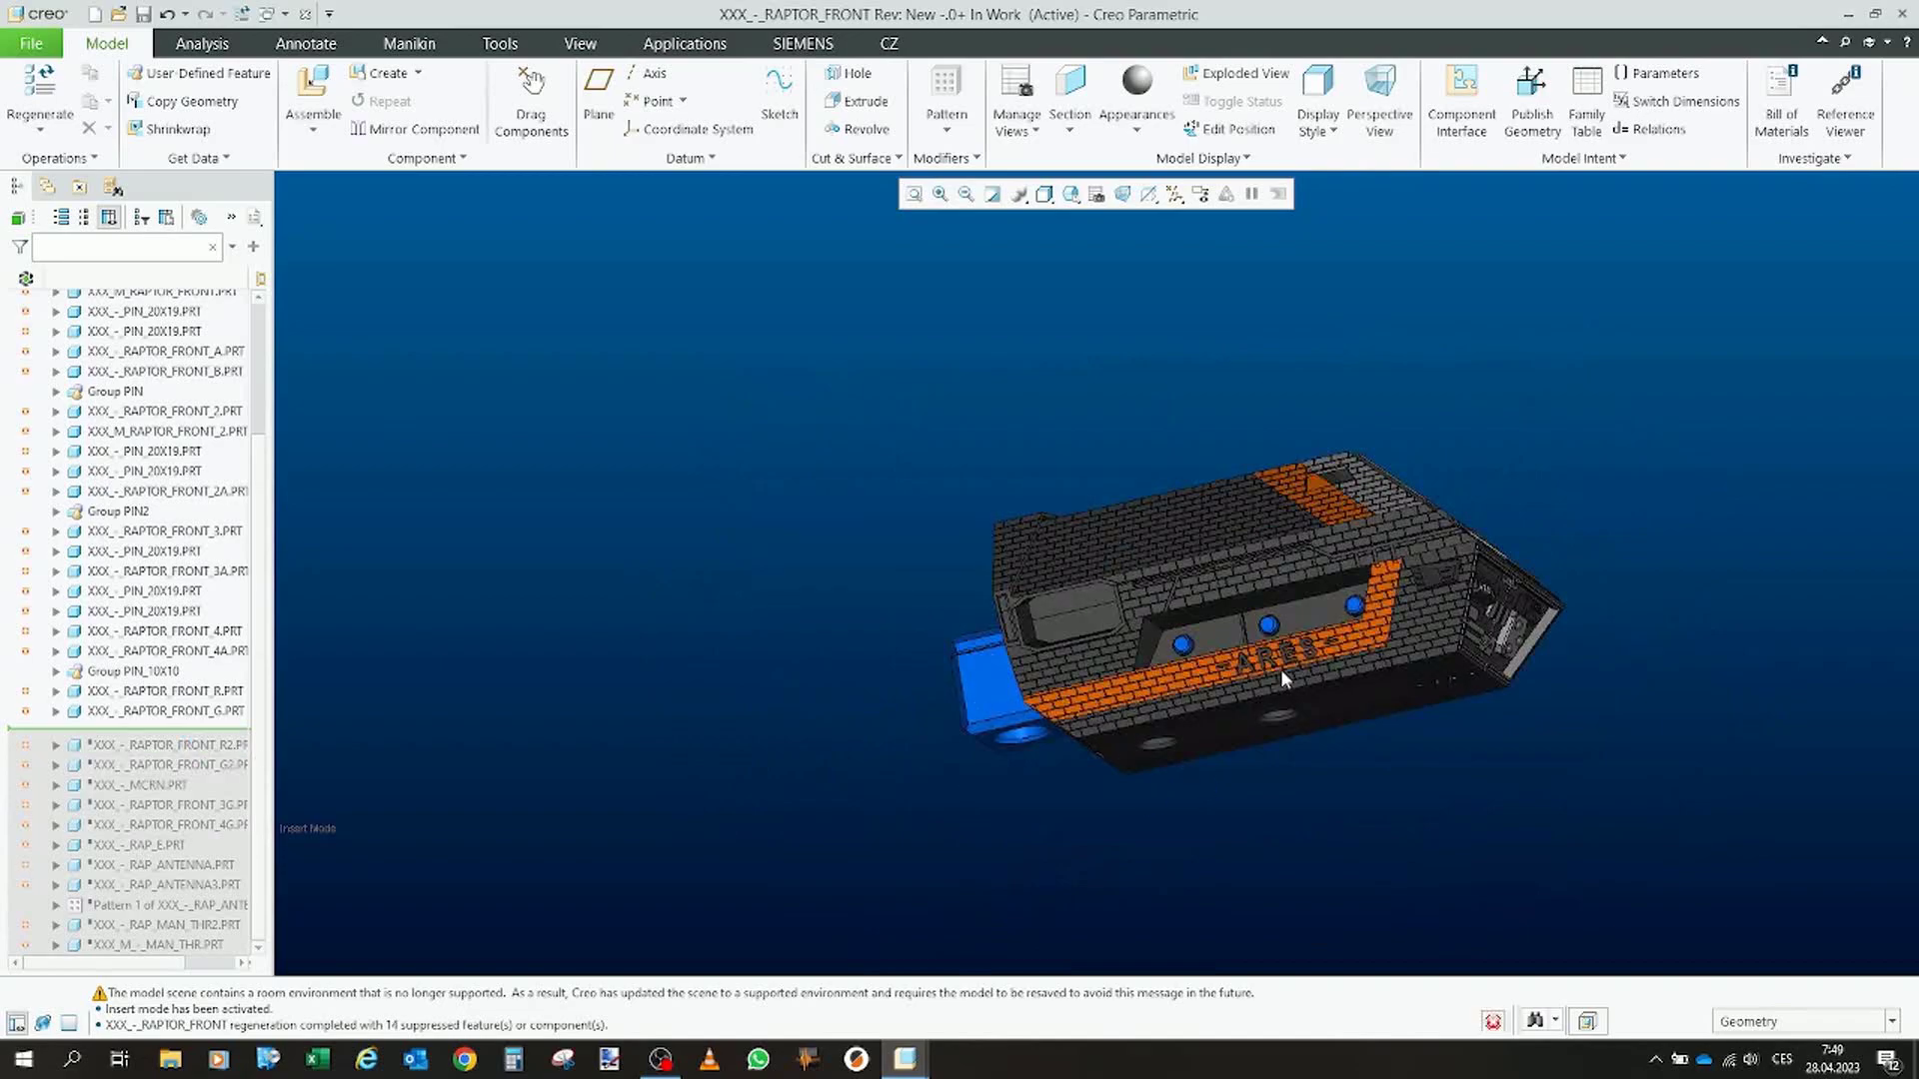
middle_click_drag(1281, 669, 1373, 613)
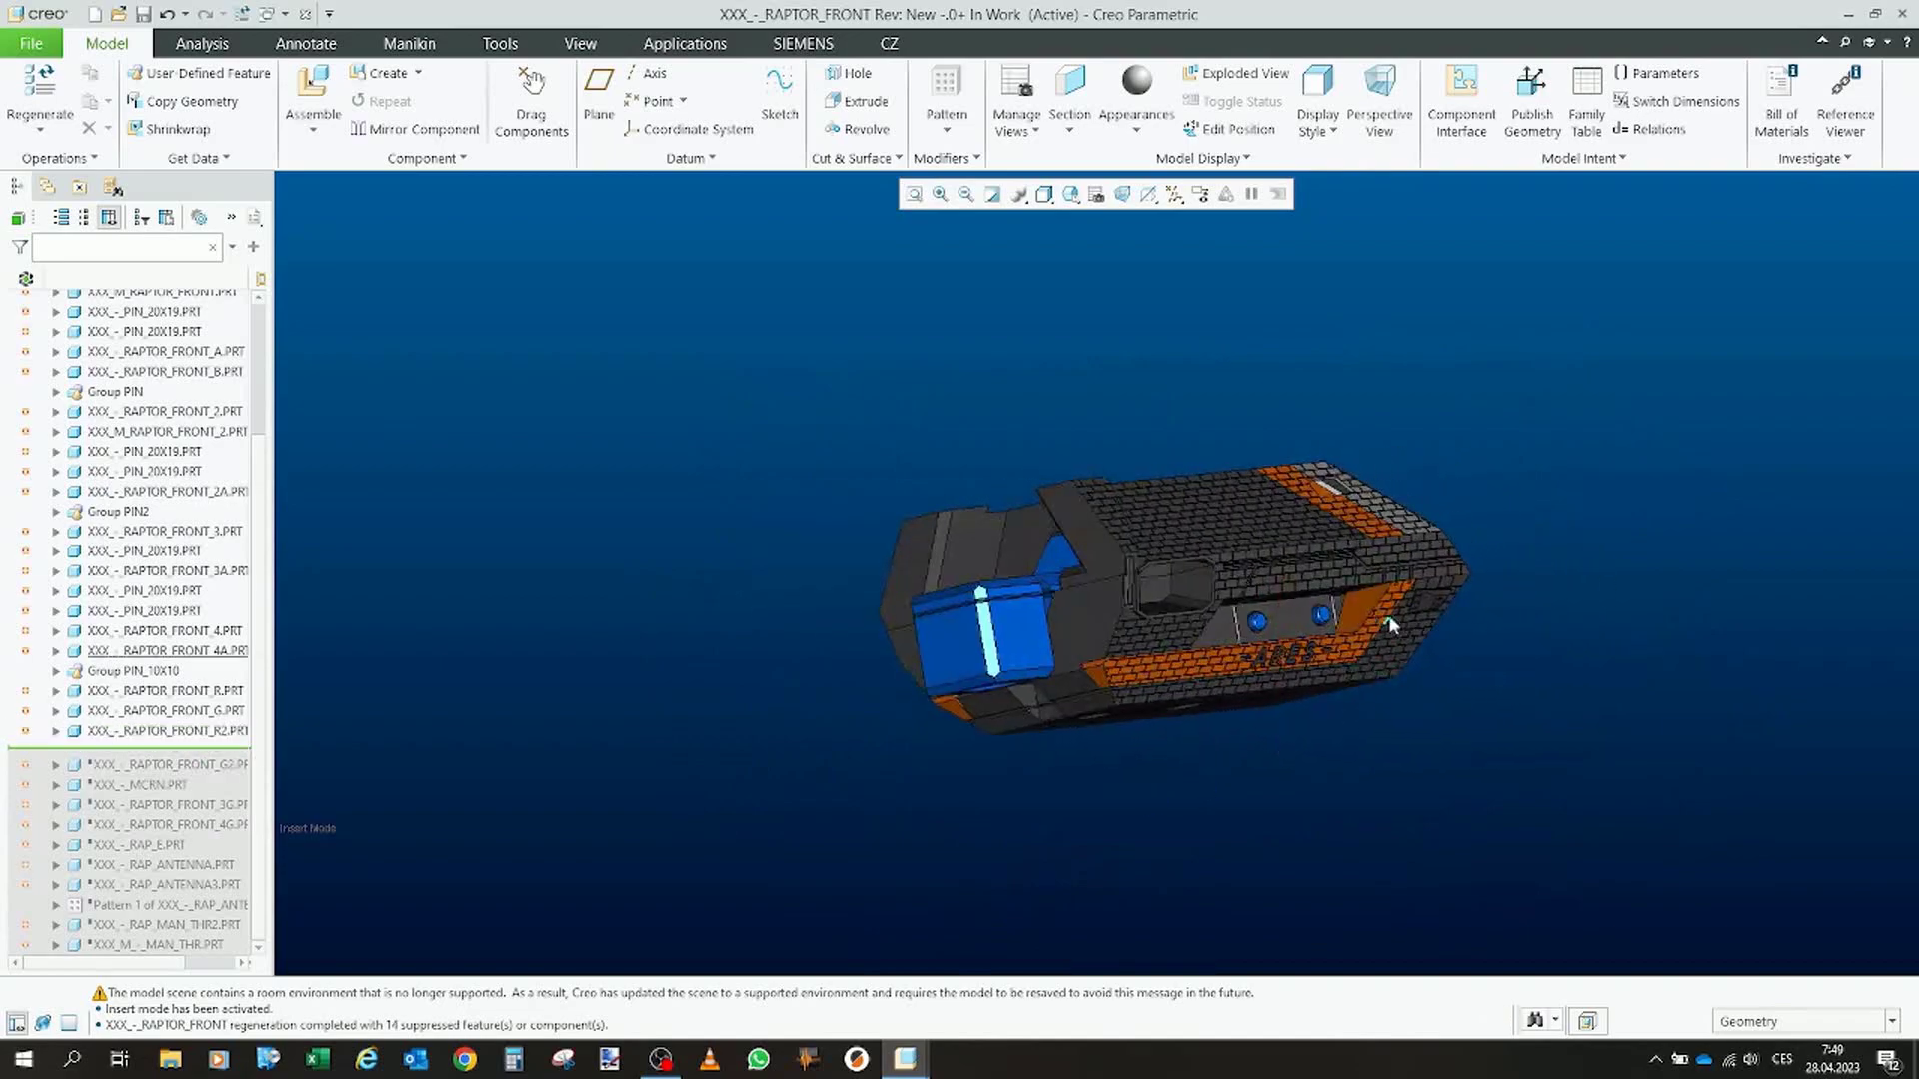
scroll(1371, 613, "up", 5)
scroll(1089, 660, "up", 2)
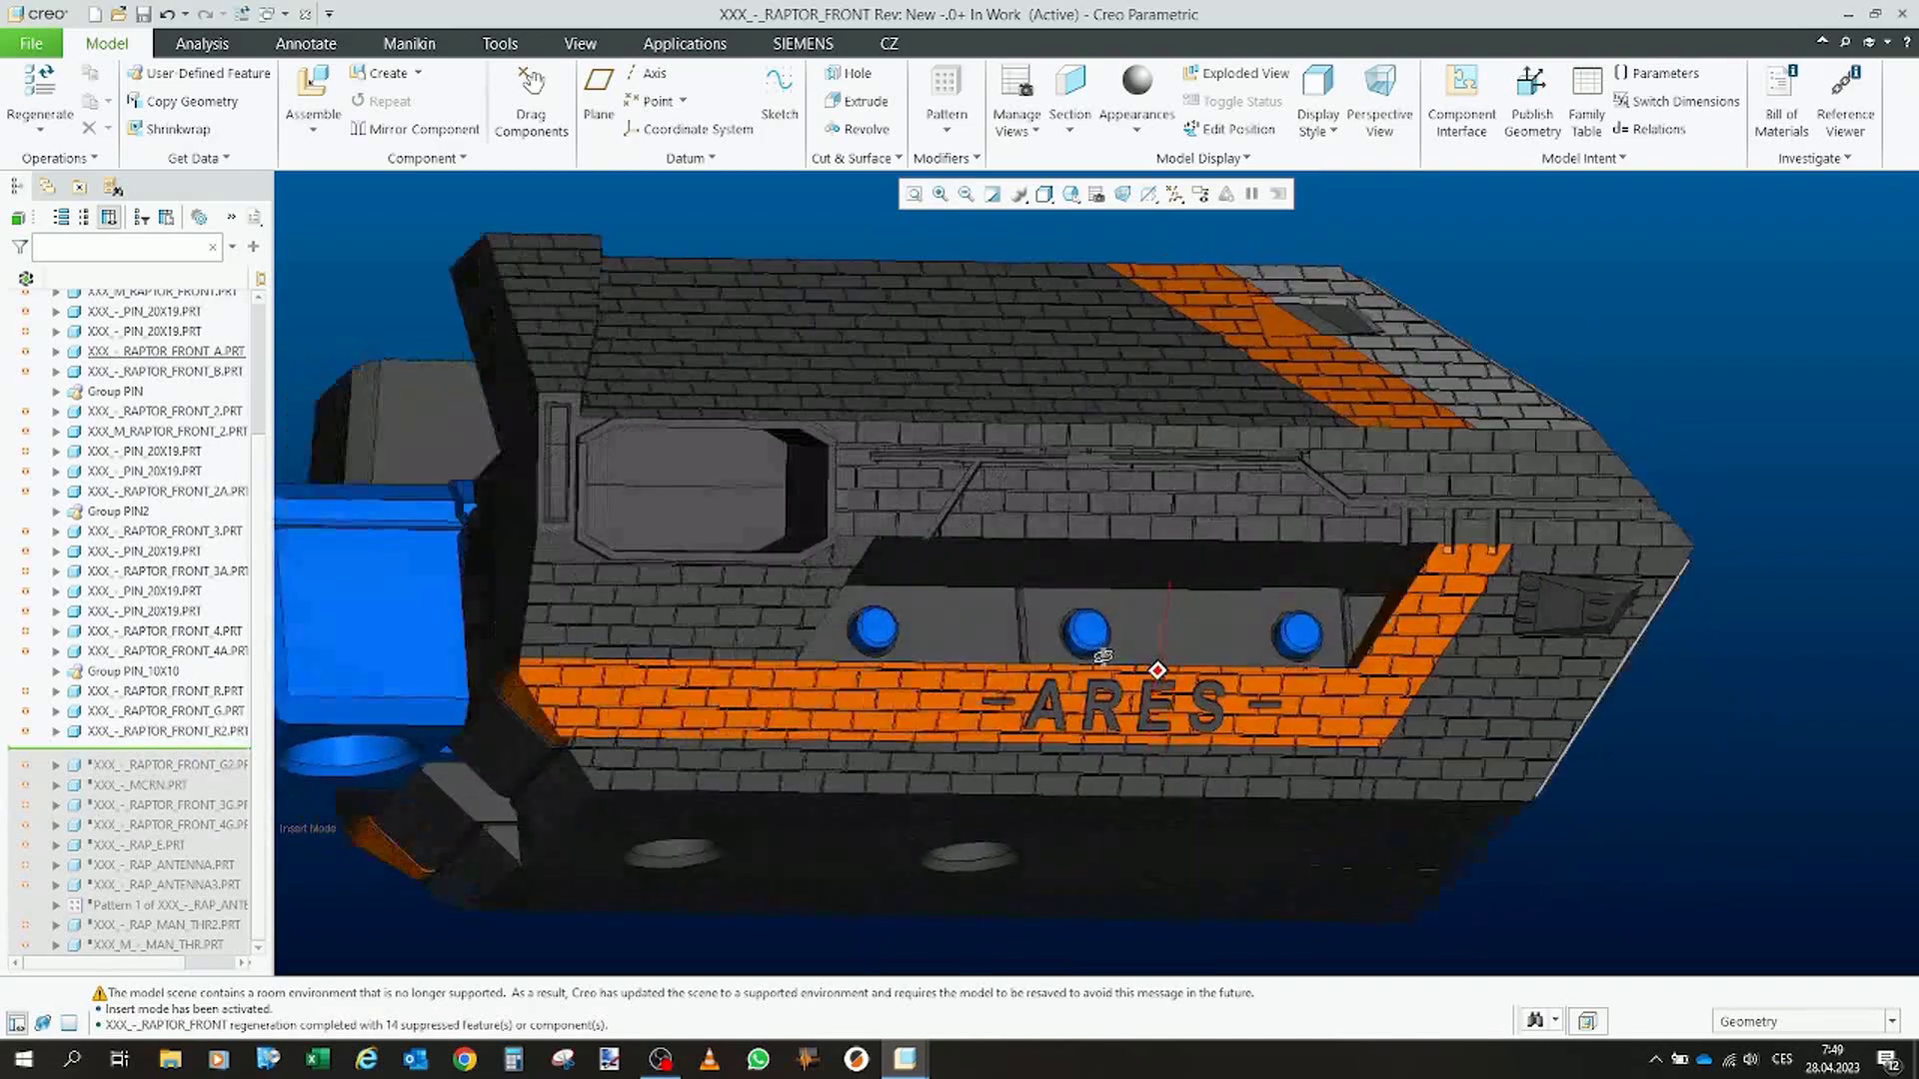
scroll(1088, 661, "down", 2)
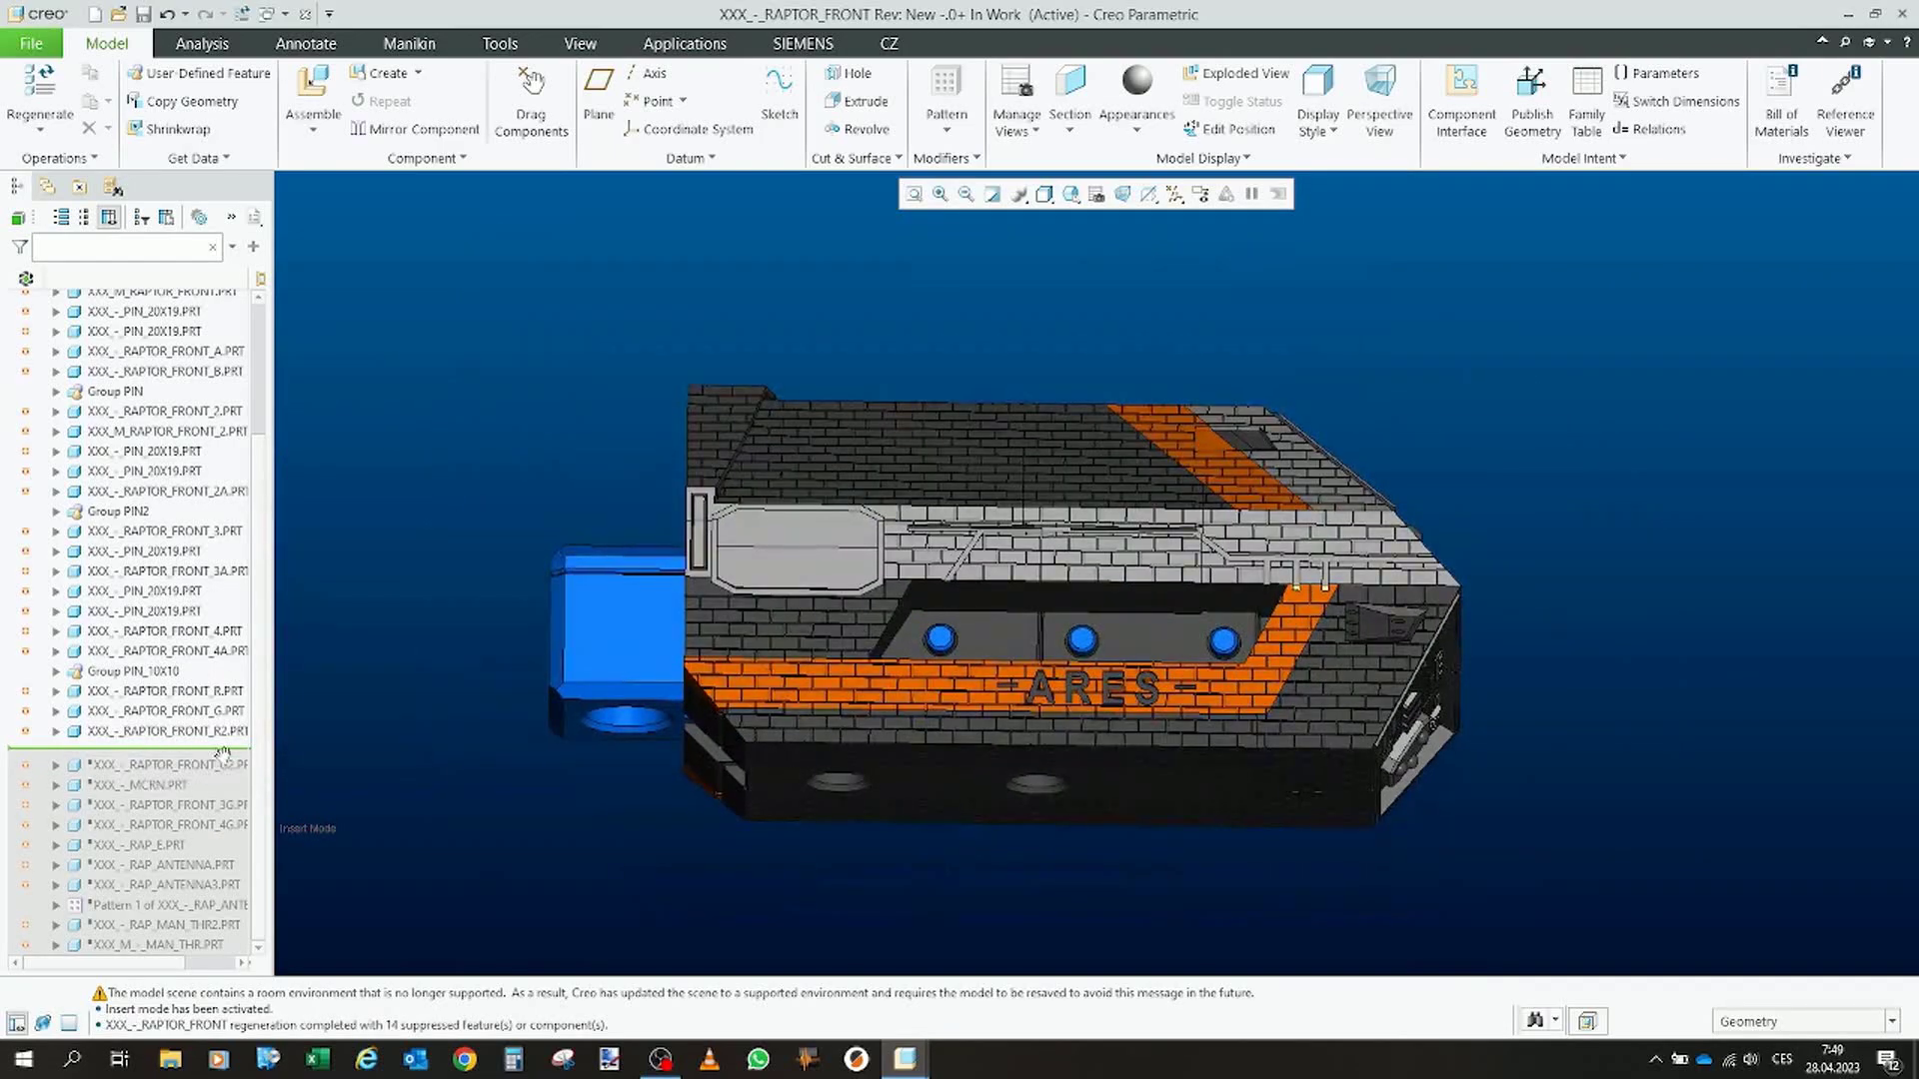
Resume the grey side plating RAPTOR_FRONT_G2 and inspect it from below and above.
left_click_drag(158, 761, 217, 775)
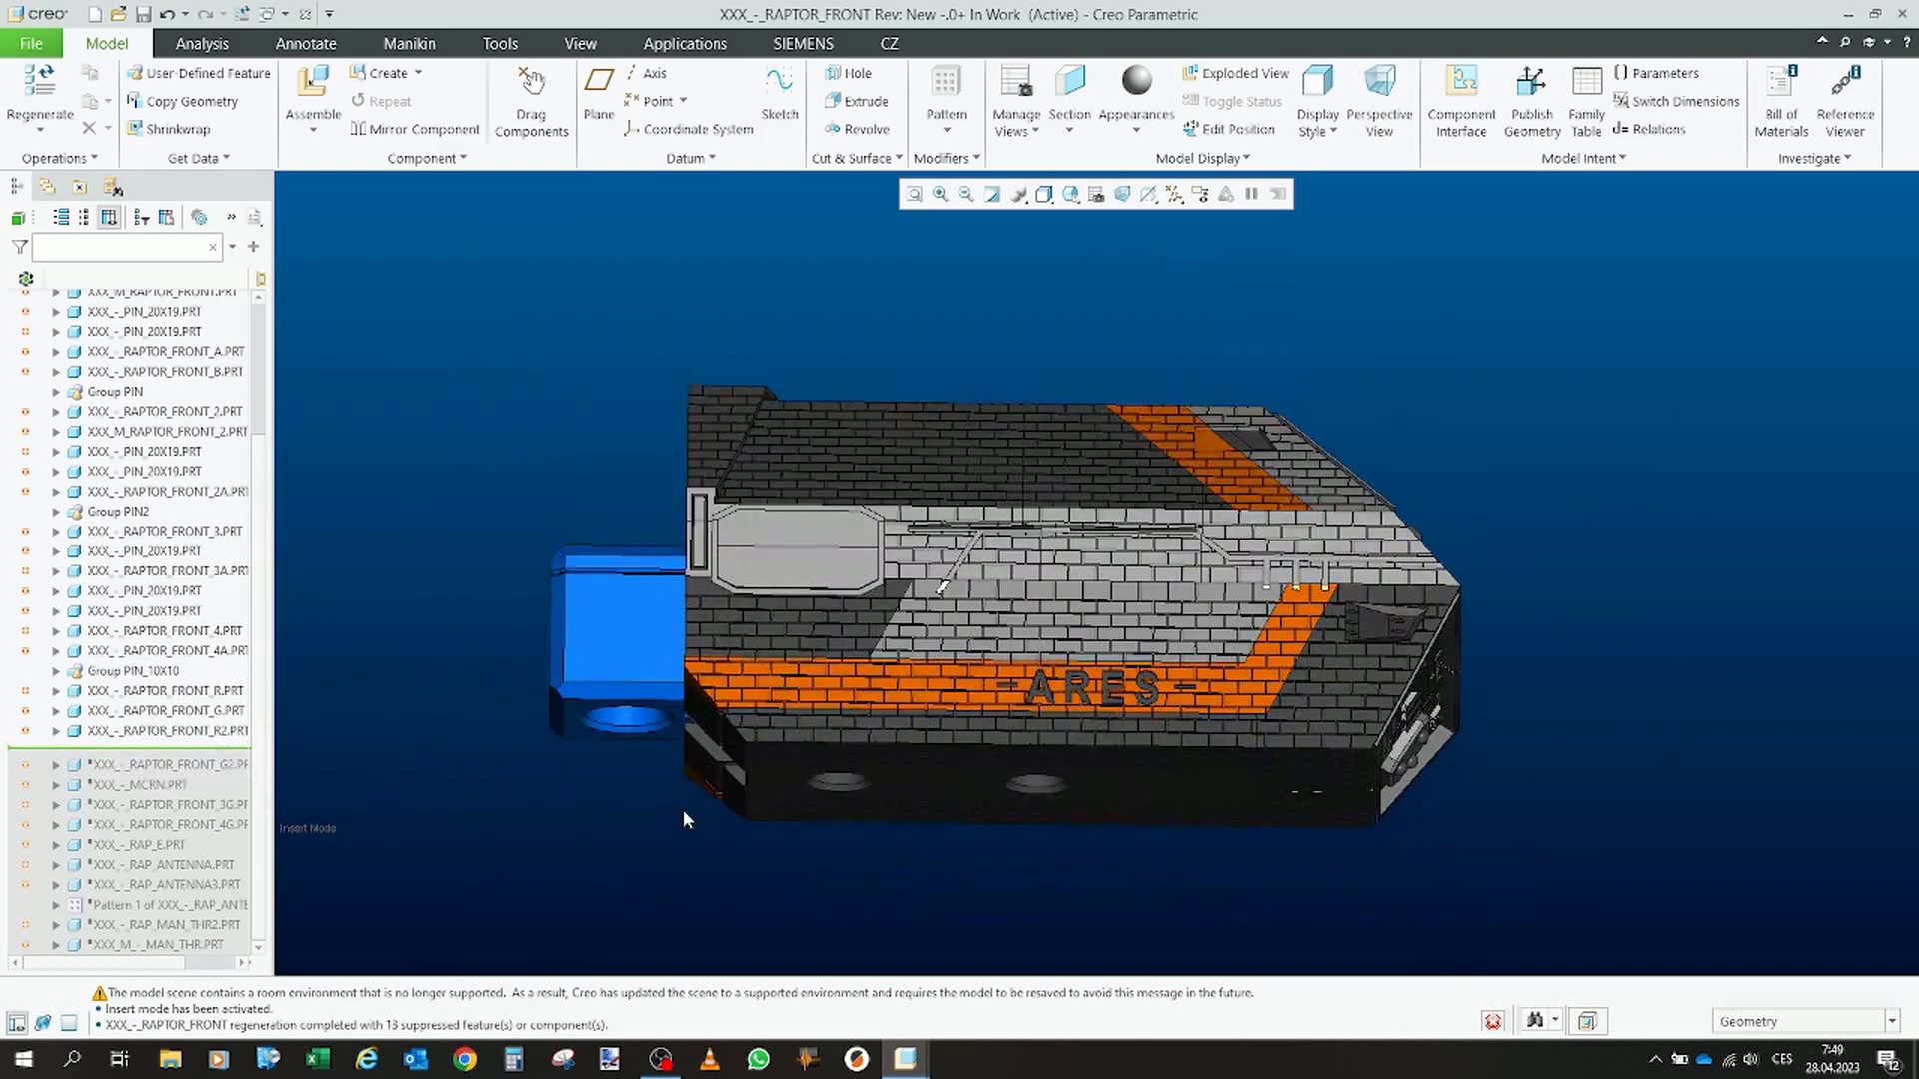
mouse_move(1043, 631)
middle_mouse_down()
mouse_move(1017, 600)
mouse_move(1505, 745)
mouse_move(1394, 638)
mouse_move(1121, 527)
middle_mouse_up()
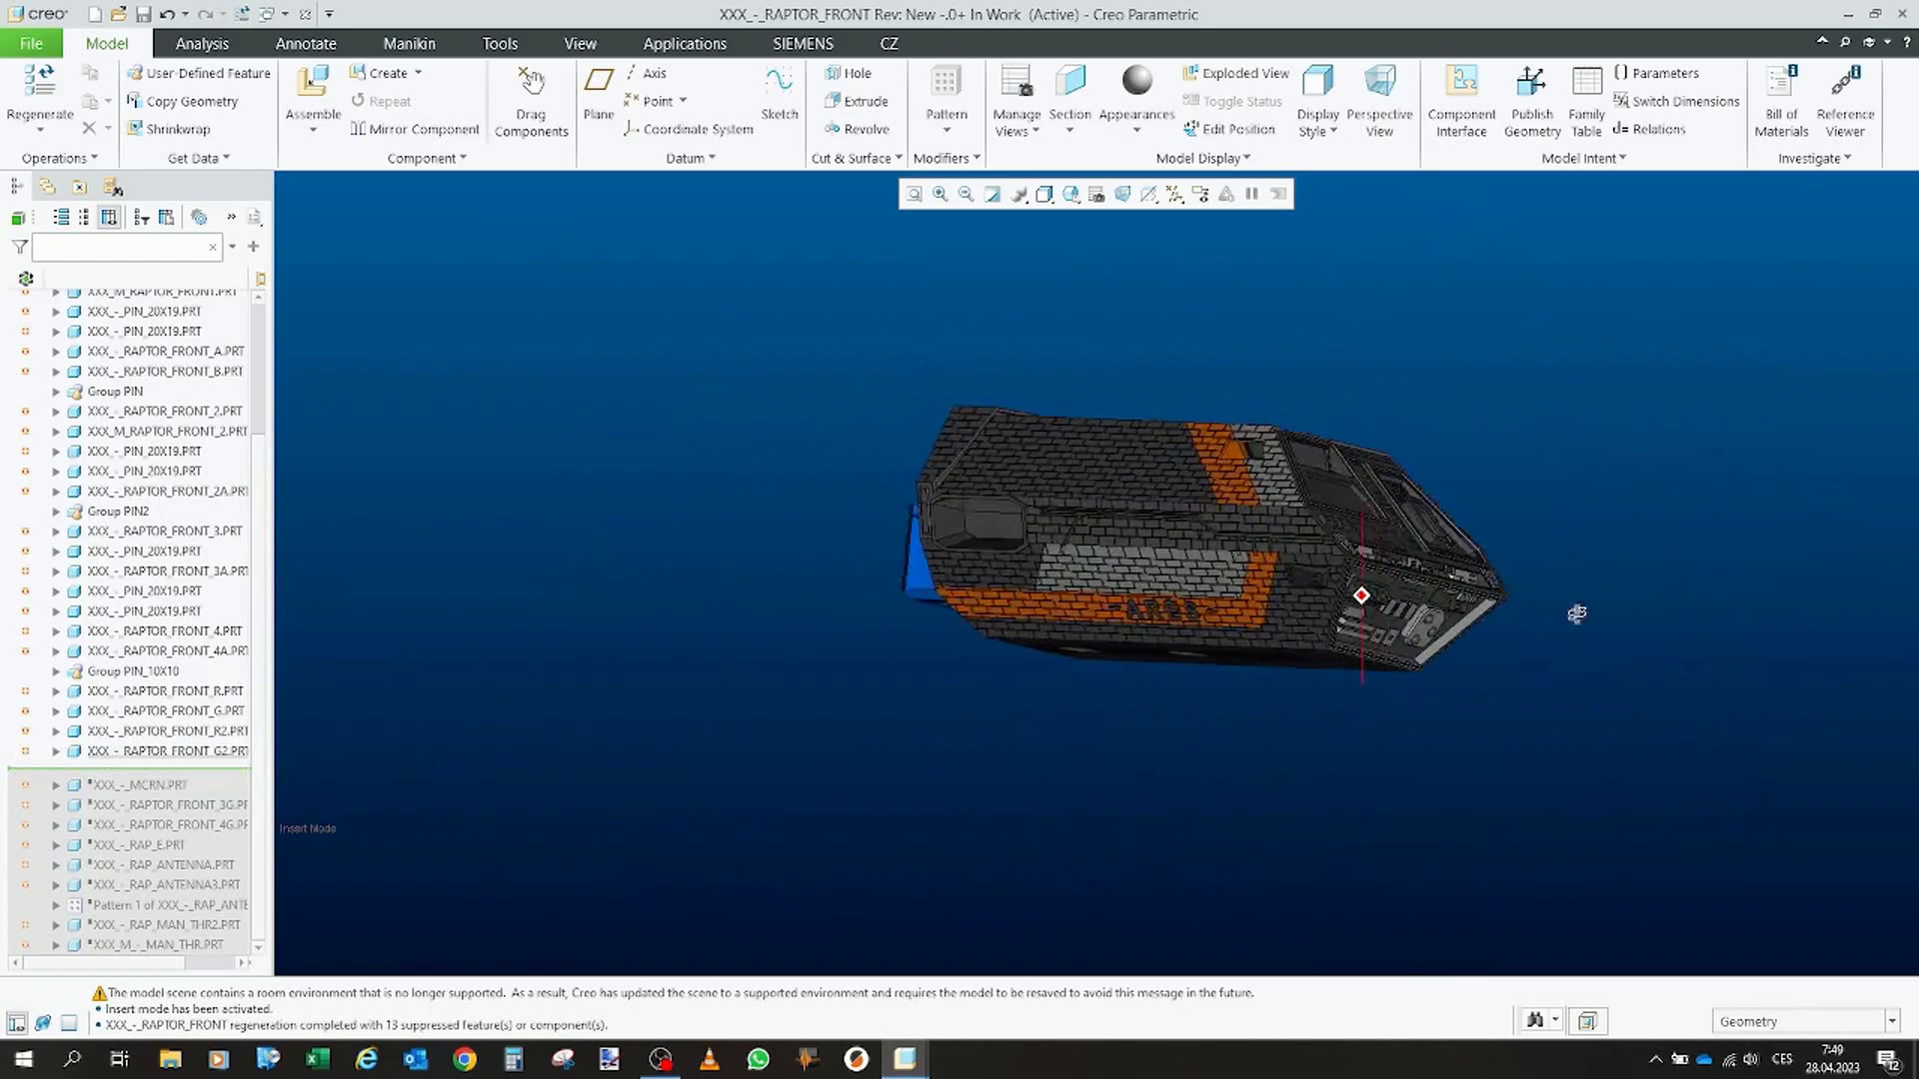
left_click(165, 730)
mouse_move(1184, 526)
middle_mouse_down()
mouse_move(1243, 572)
mouse_move(1513, 683)
middle_mouse_up()
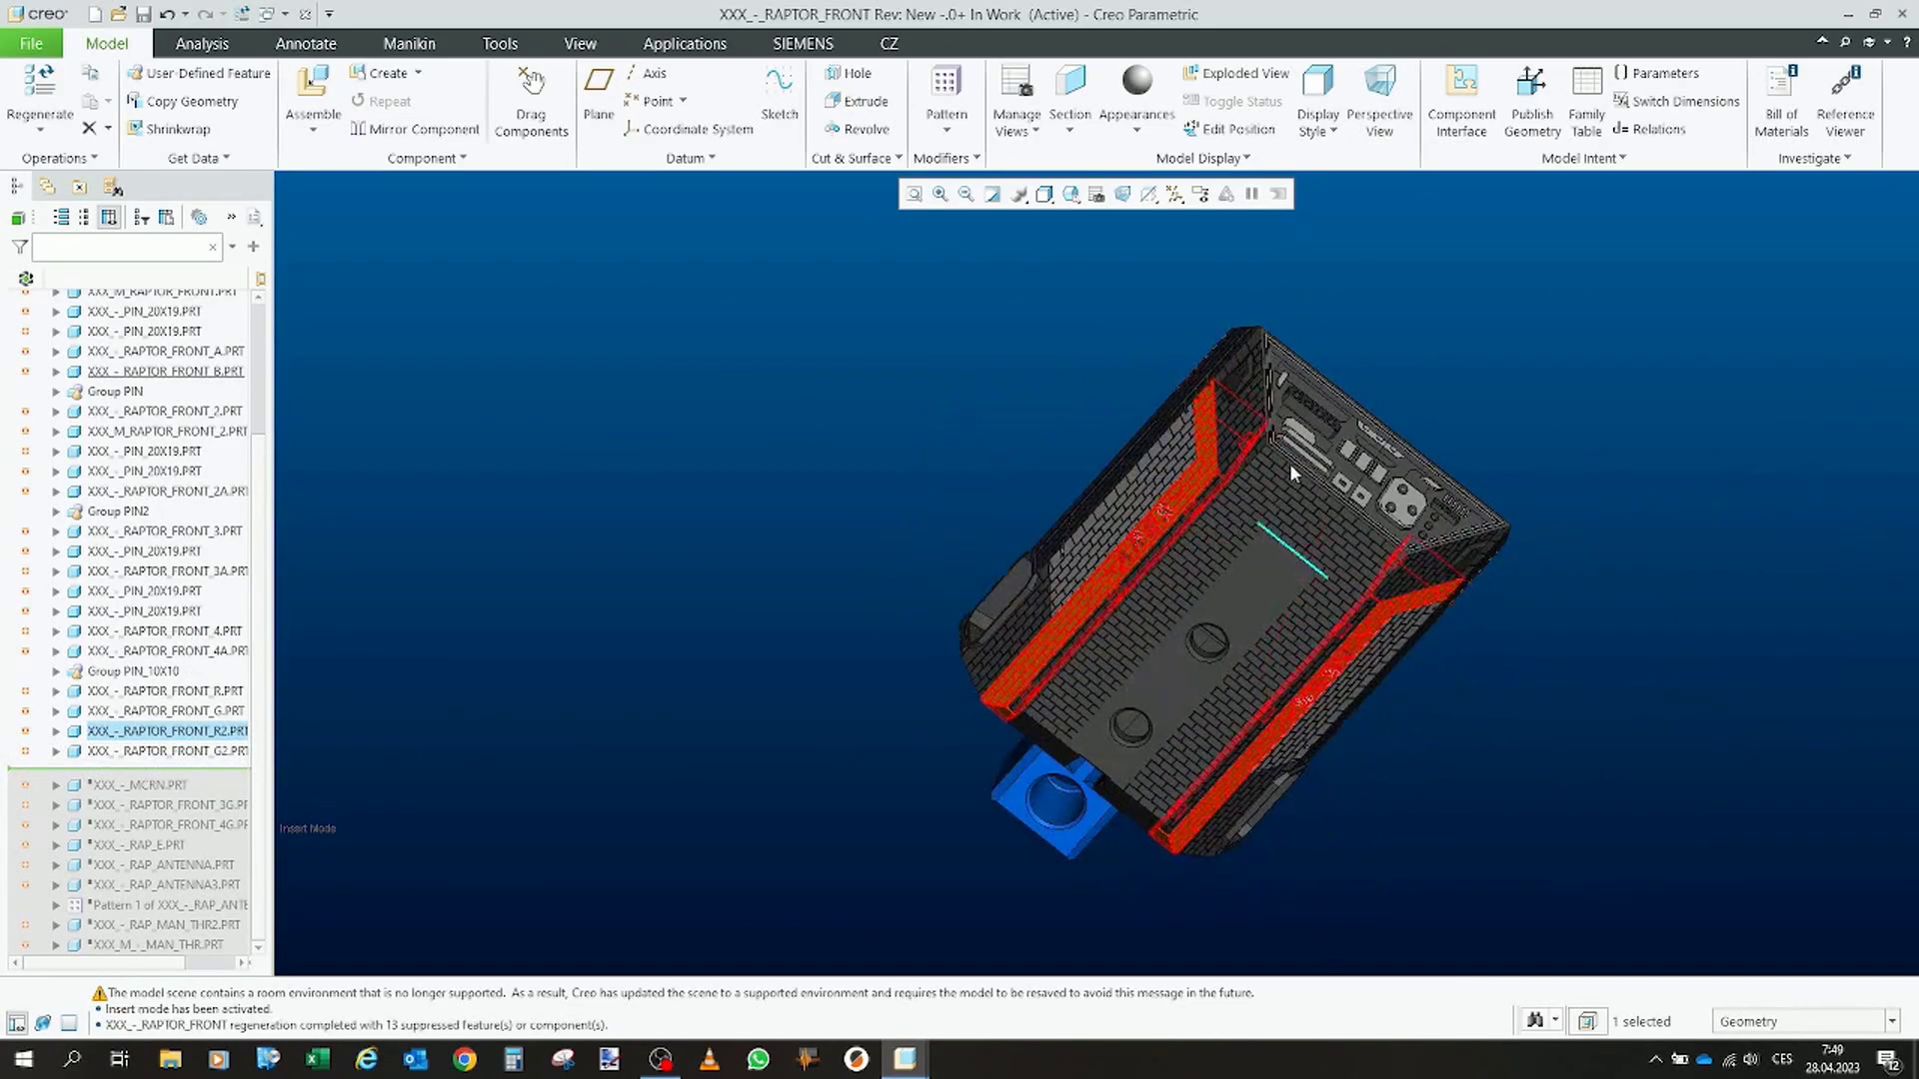
mouse_move(1334, 679)
middle_mouse_down()
mouse_move(1314, 737)
mouse_move(1144, 543)
mouse_move(1226, 609)
middle_mouse_up()
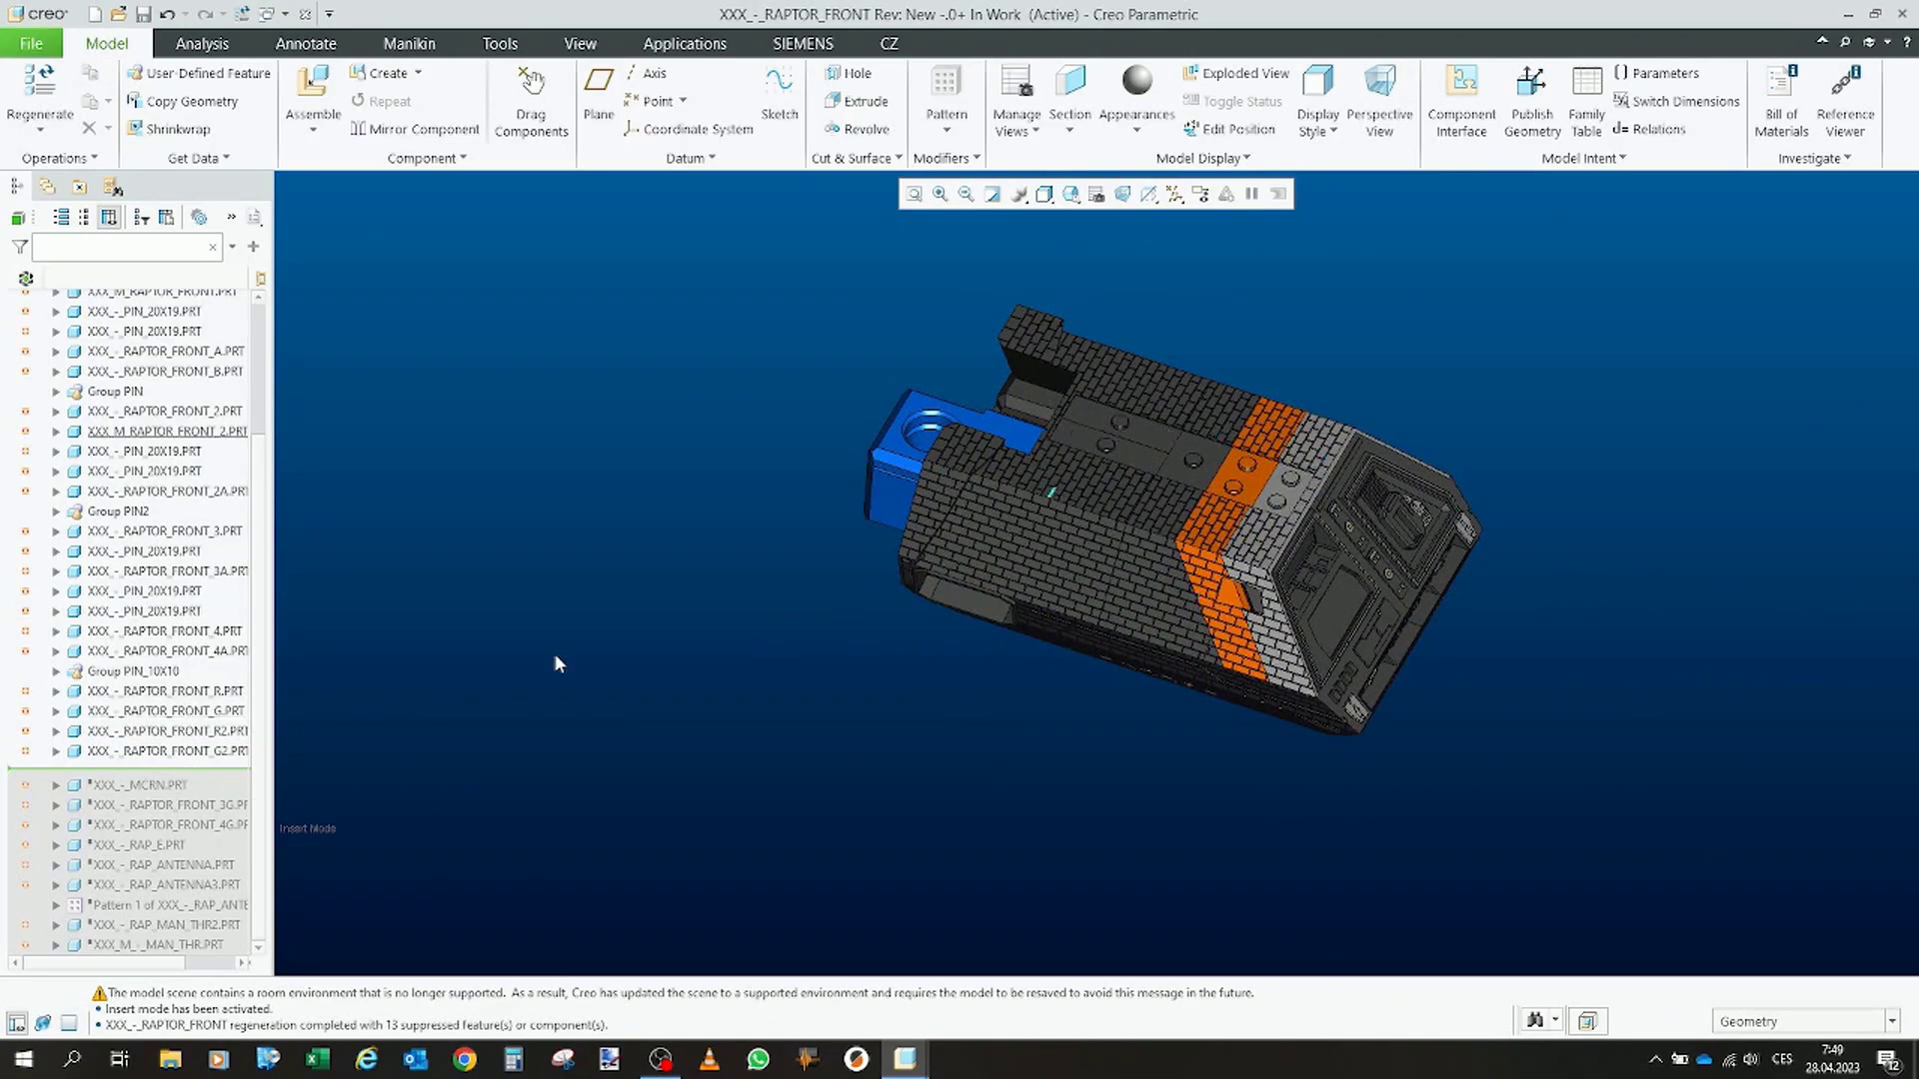
Resume XXX_-_MCRN.PRT, adding white MCRN lettering and an orange emblem.
left_click(160, 778)
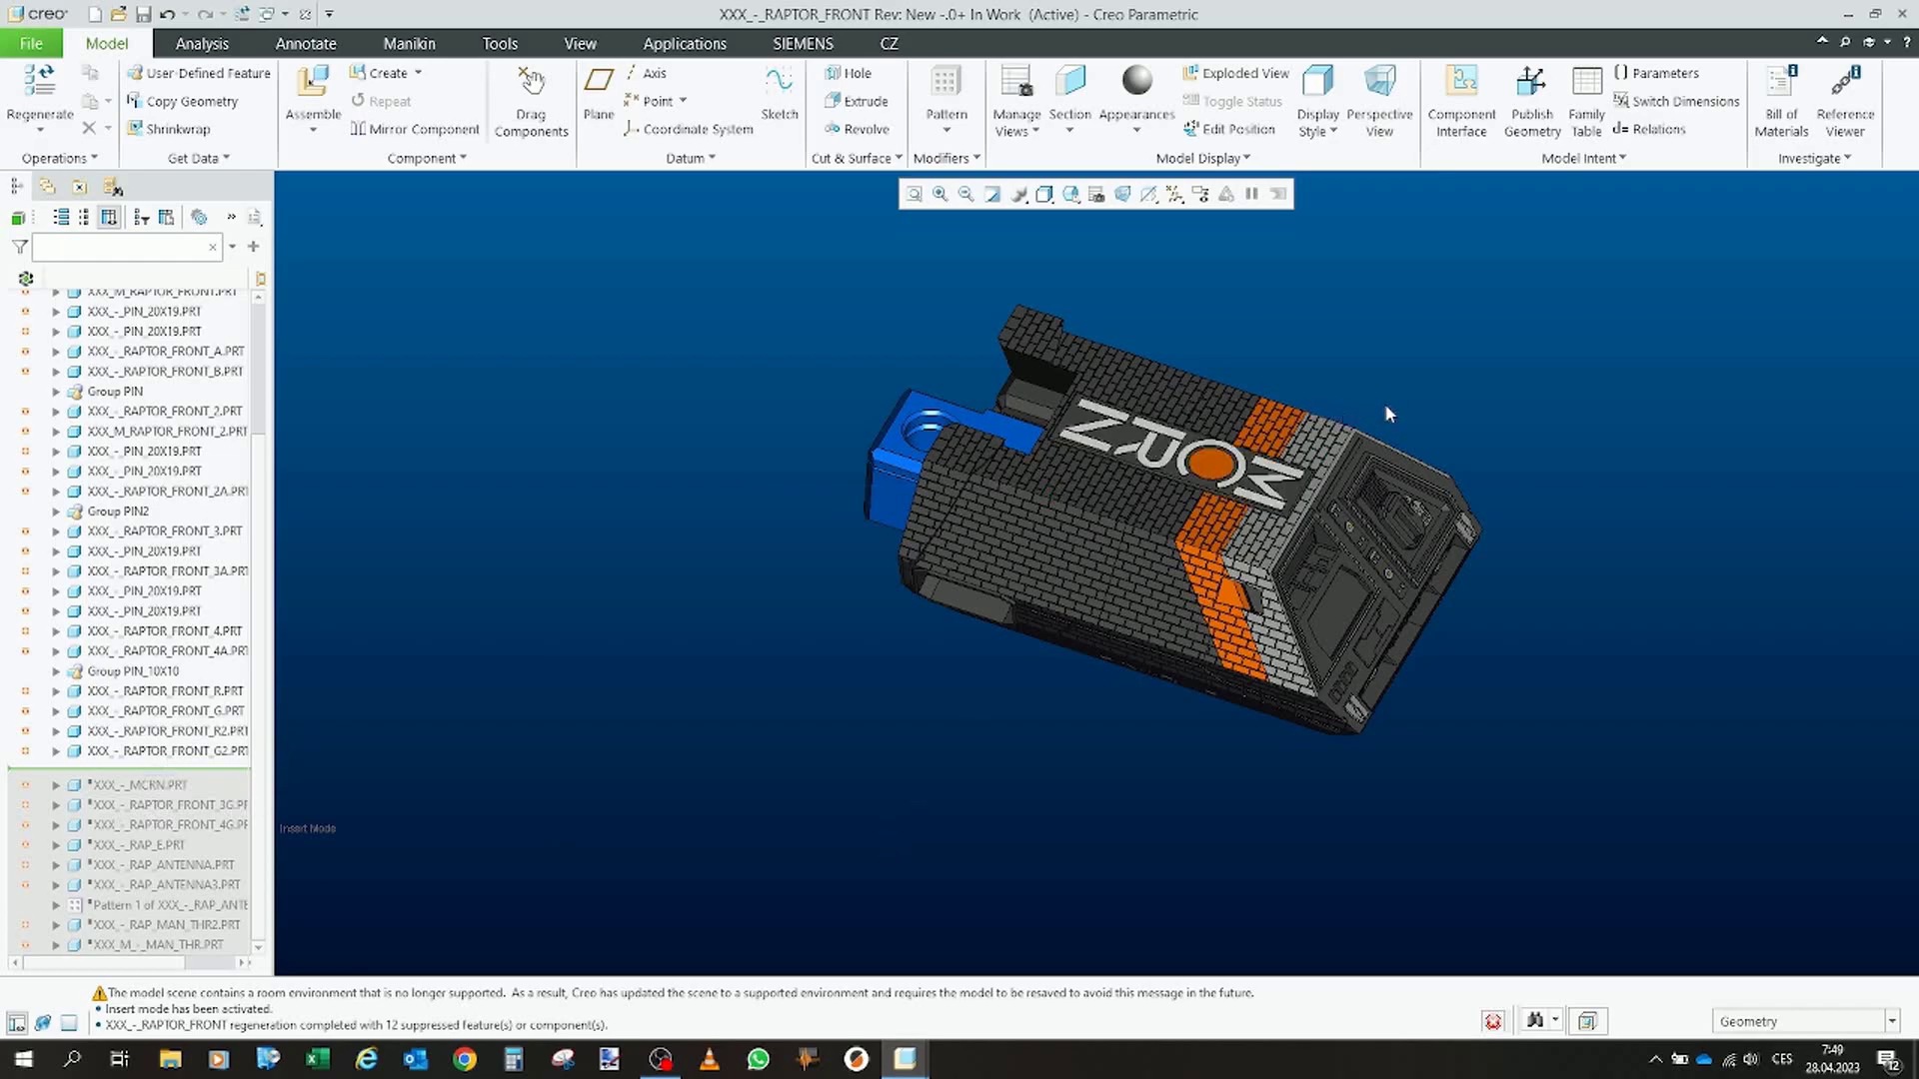
mouse_move(1386, 415)
middle_mouse_down()
mouse_move(1310, 515)
mouse_move(1454, 608)
middle_mouse_up()
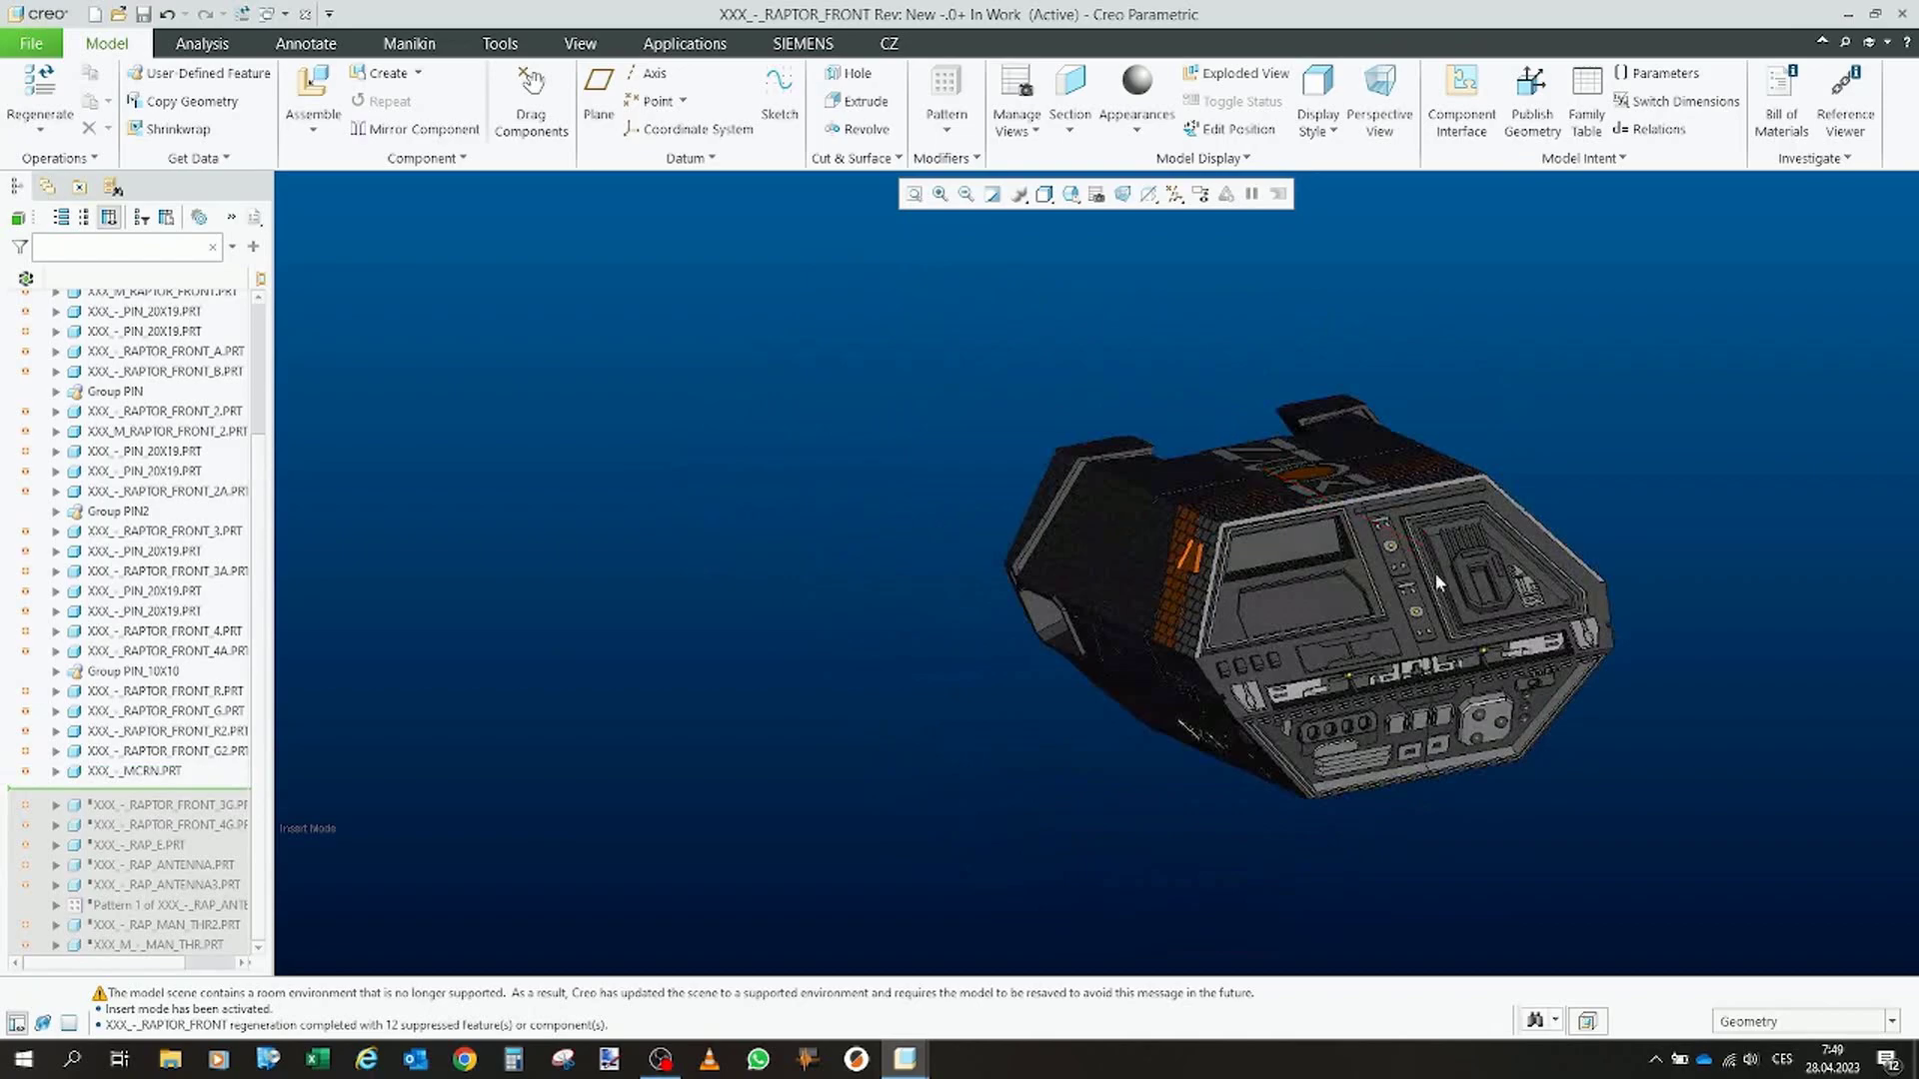
scroll(1530, 772, "up", 2)
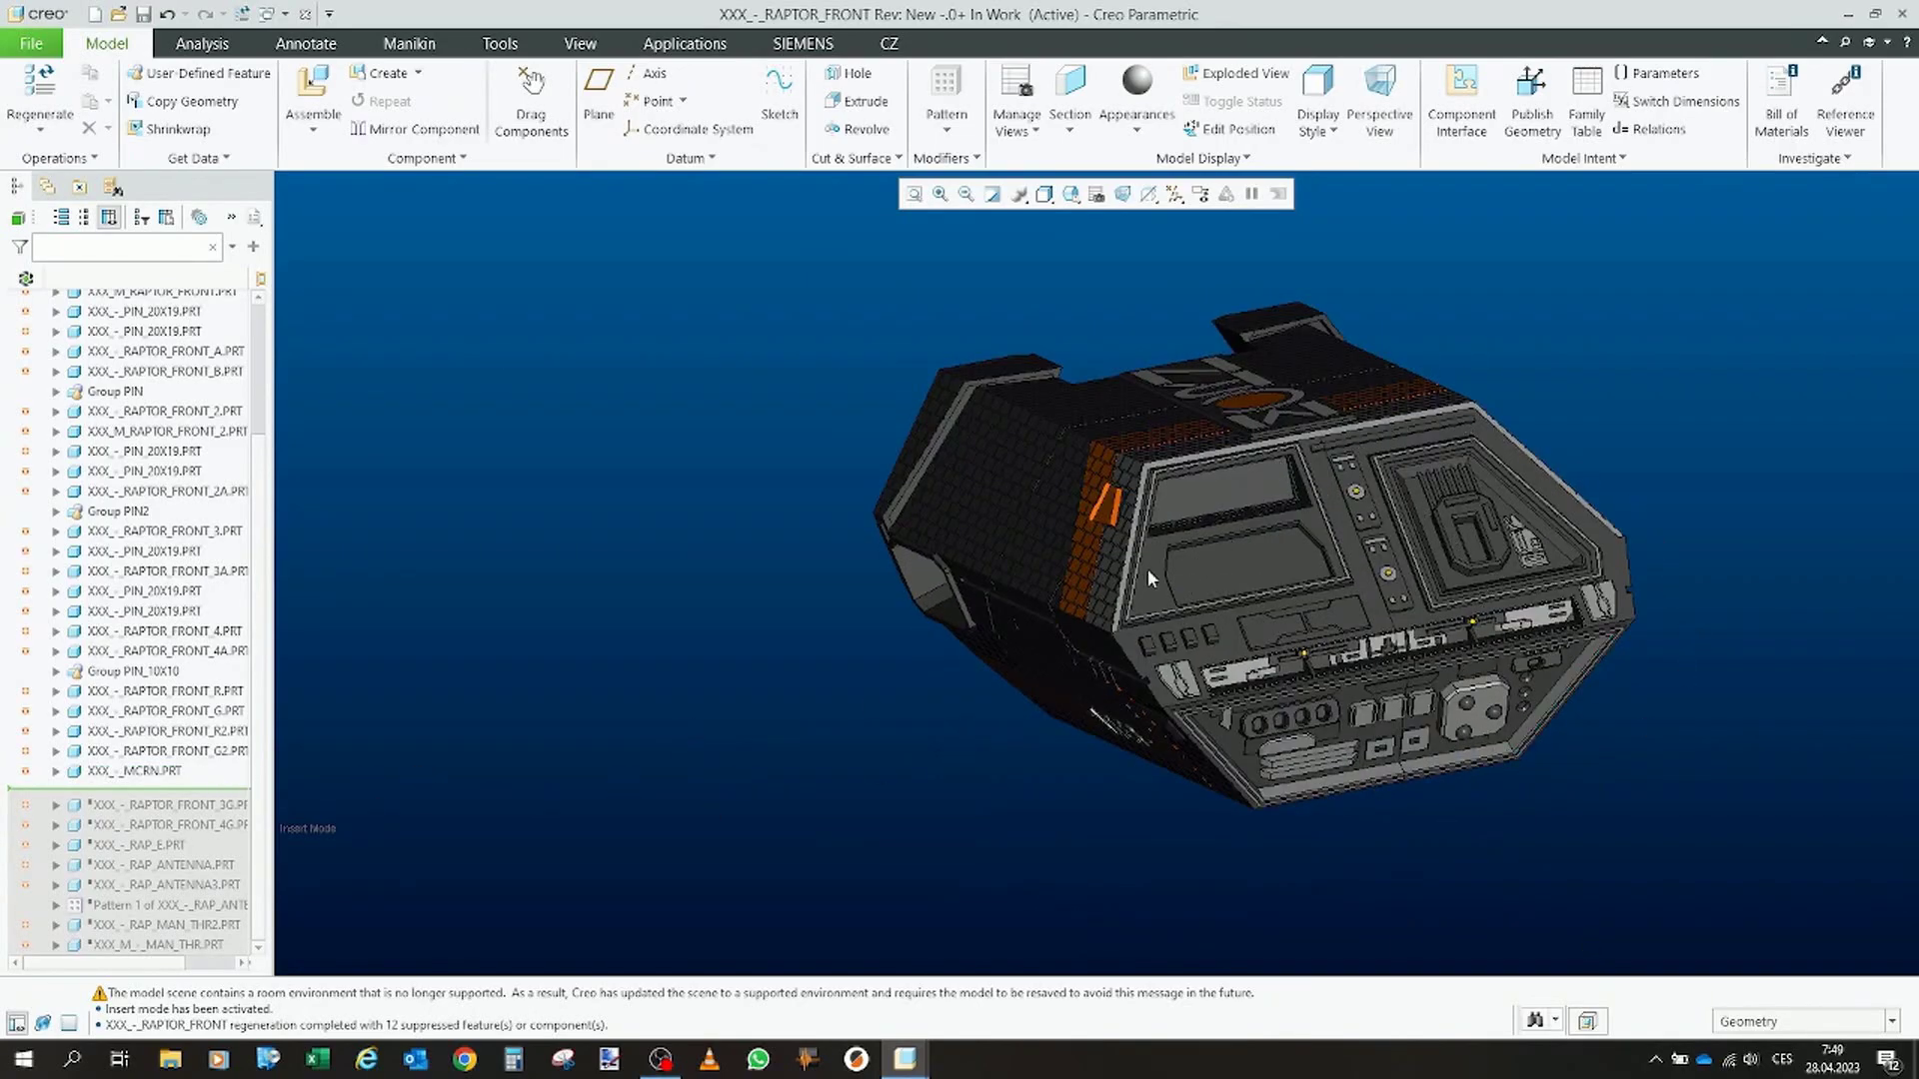
Resume RAPTOR_FRONT_3G, RAPTOR_FRONT_4G and RAP_E.PRT for the gauges and gun housing.
left_click_drag(193, 789, 192, 814)
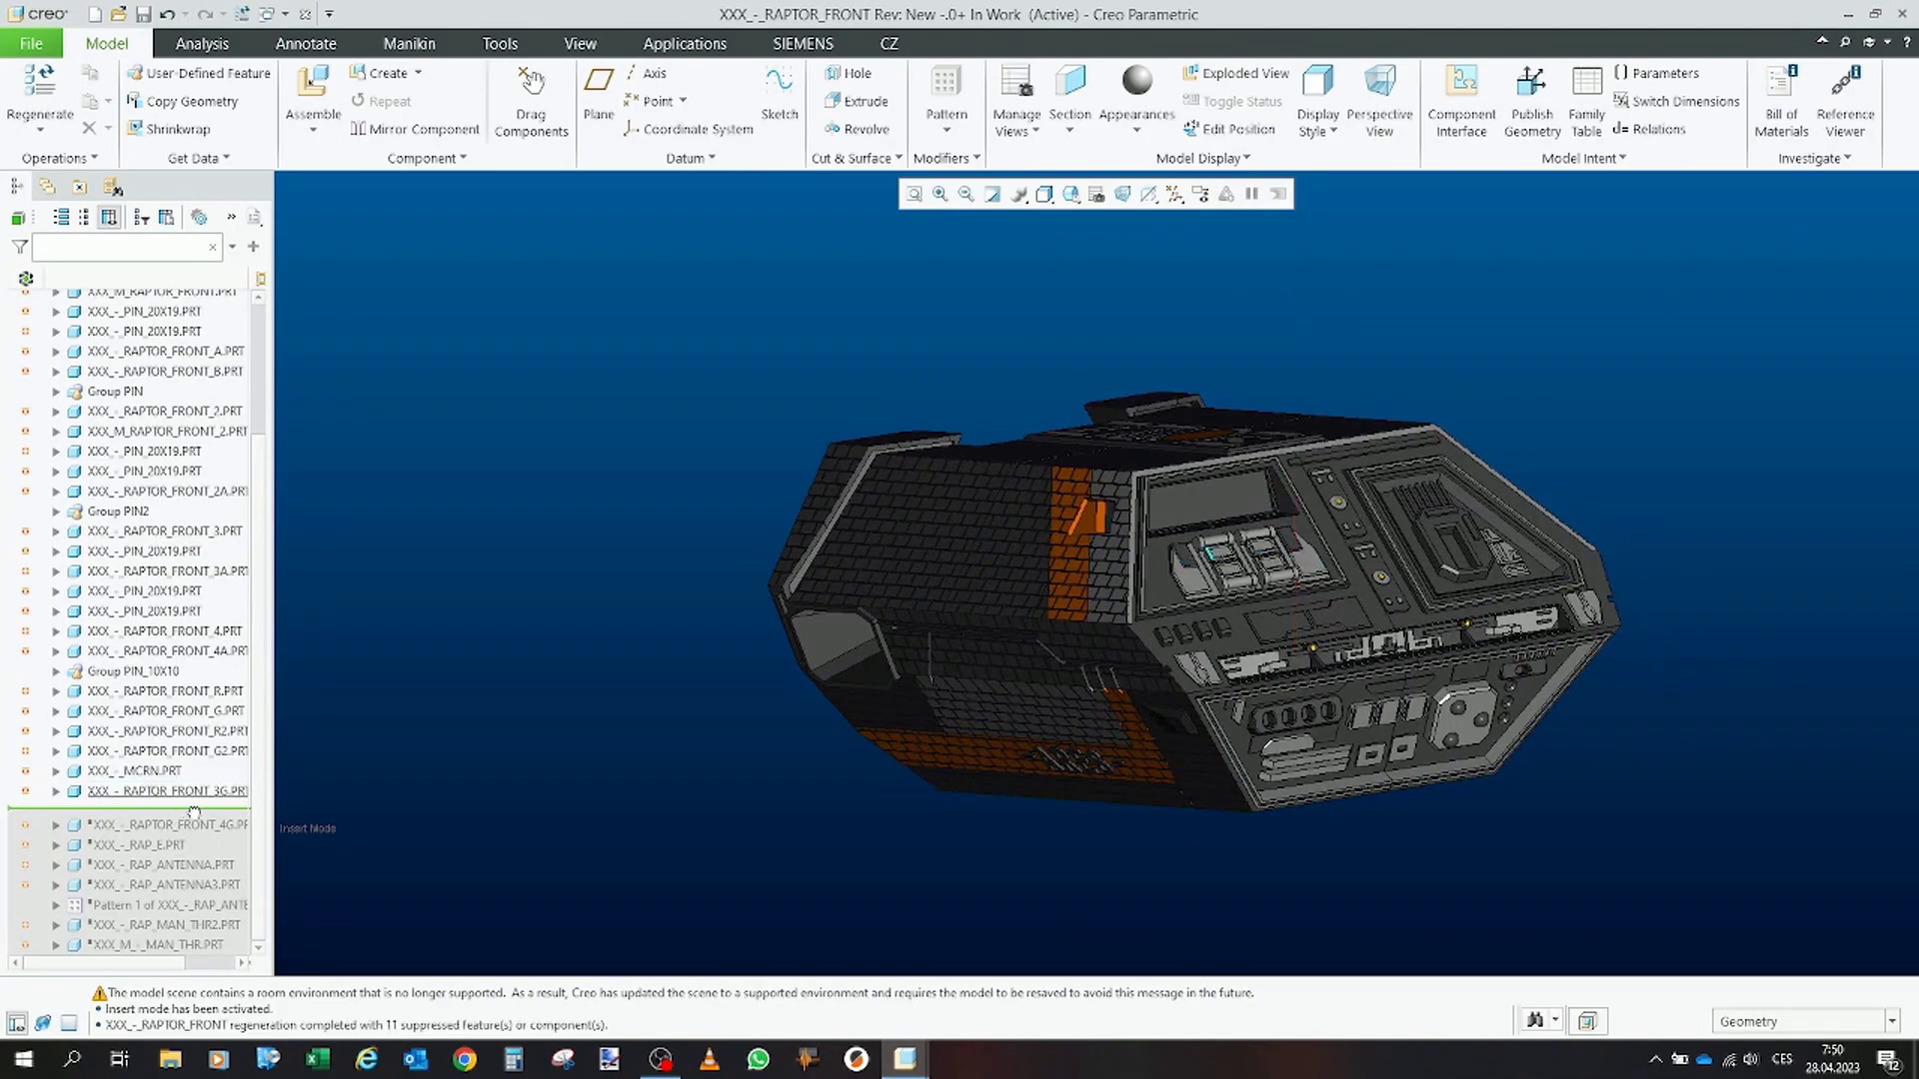
left_click_drag(194, 813, 196, 834)
left_click_drag(196, 810, 192, 843)
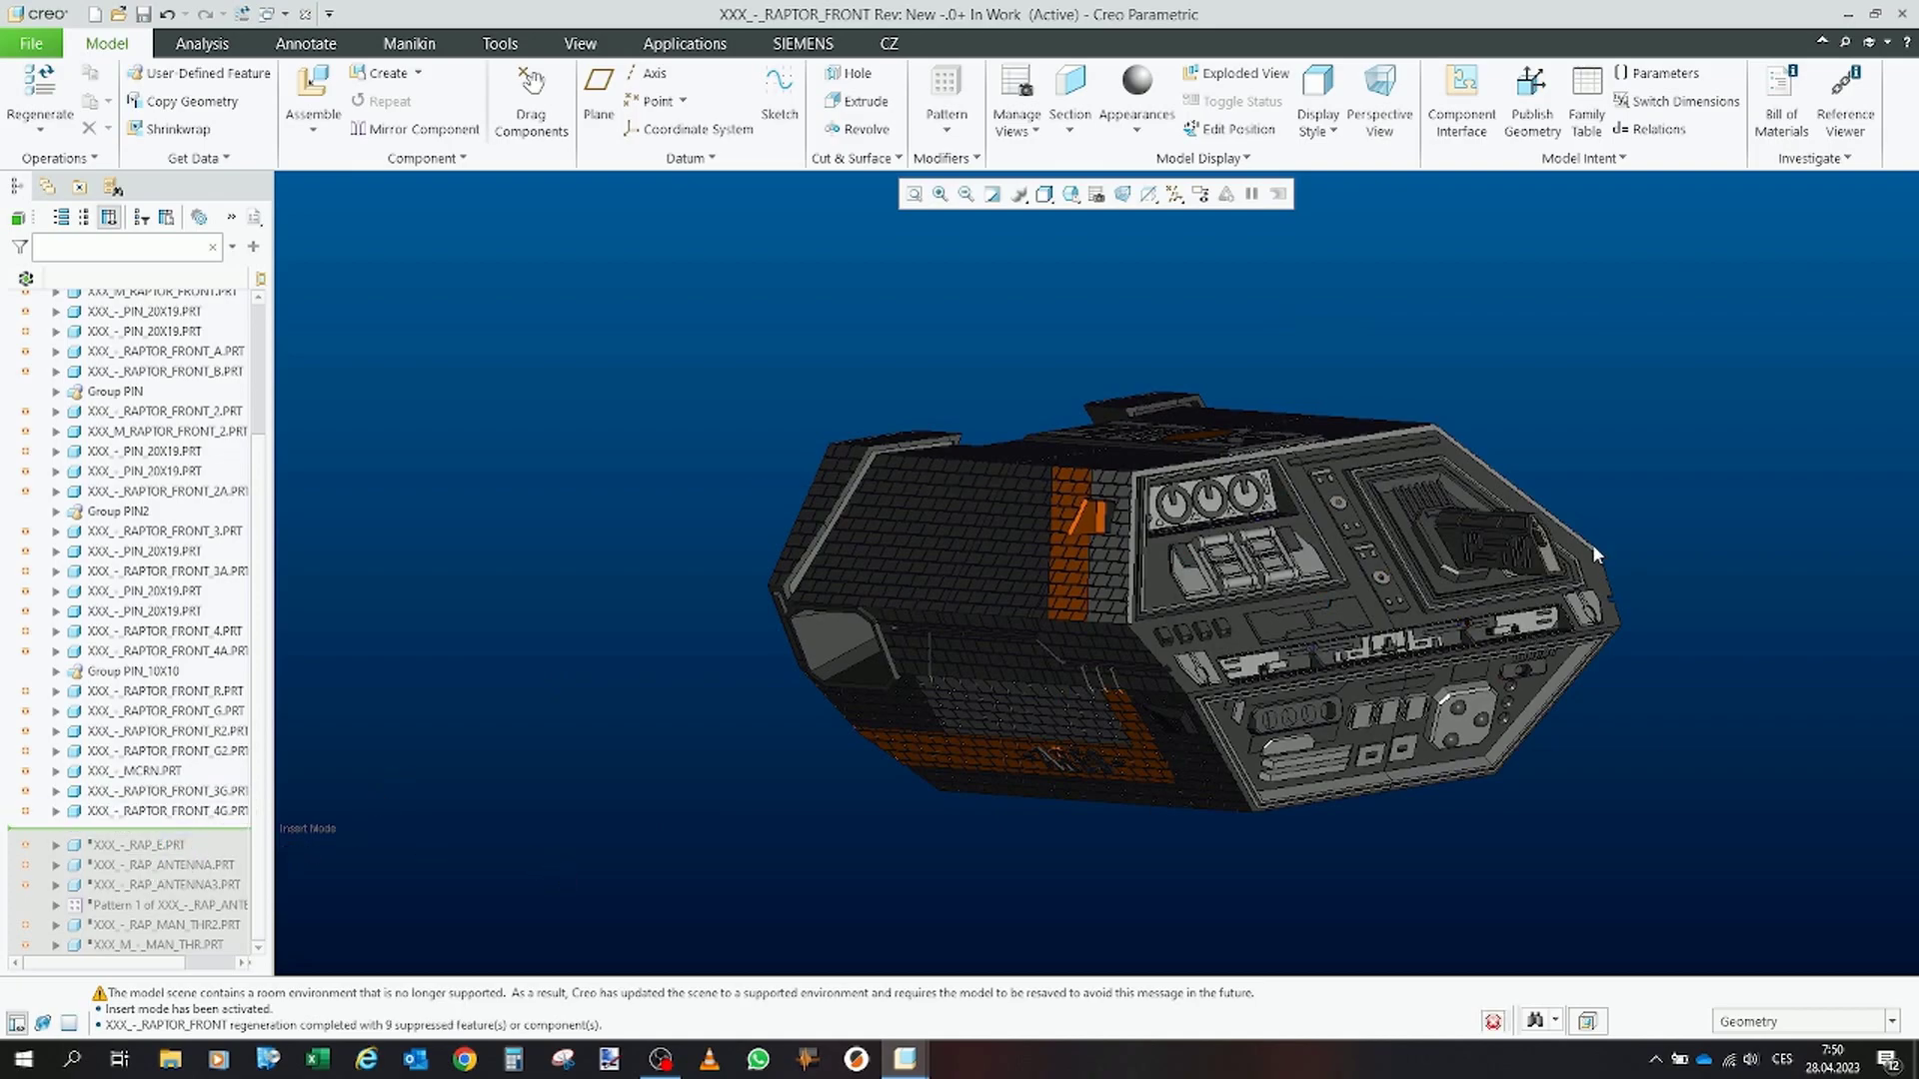
middle_click_drag(1484, 533, 960, 629)
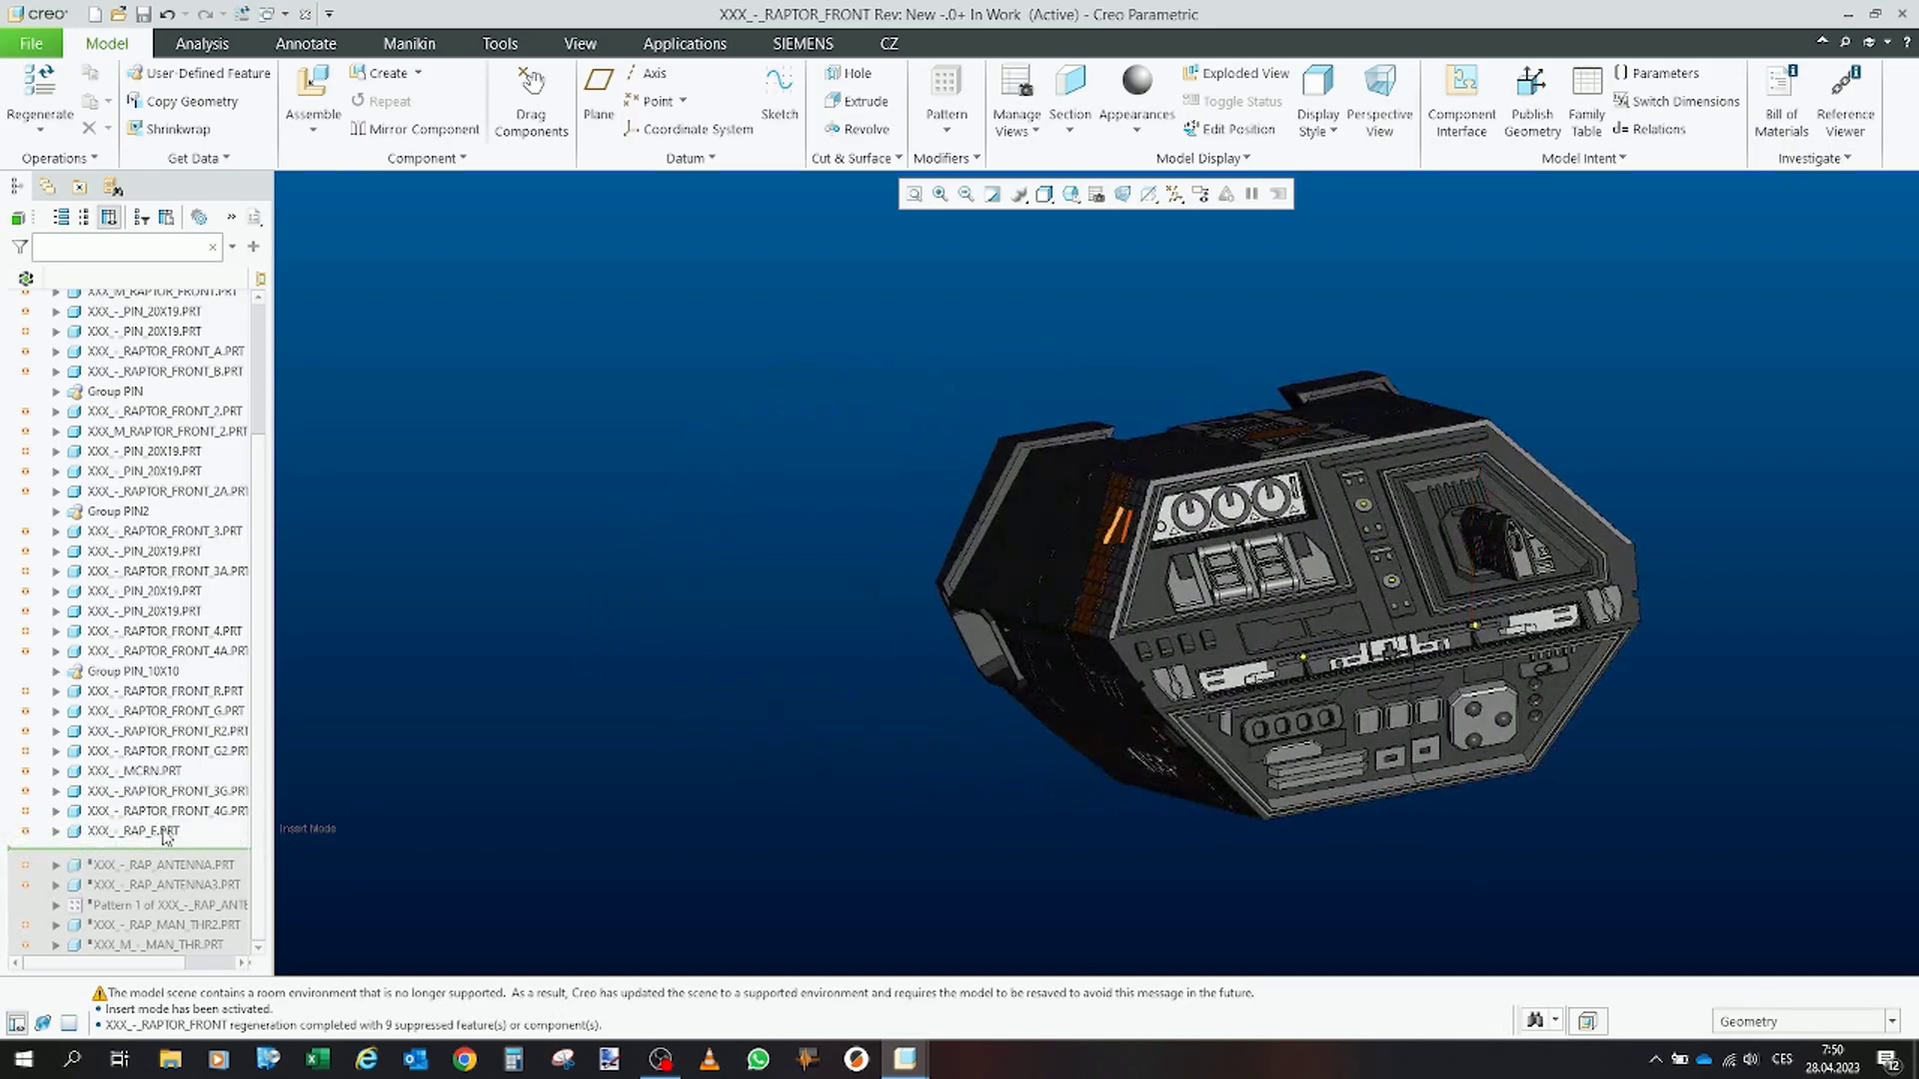
Restore RAP_ANTENNA.PRT, RAP_ANTENNA3.PRT and Pattern 1 by moving the Insert Here marker below them.
mouse_move(194, 852)
left_mouse_down()
mouse_move(200, 884)
mouse_move(209, 872)
left_mouse_up()
scroll(1522, 548, "down", 3)
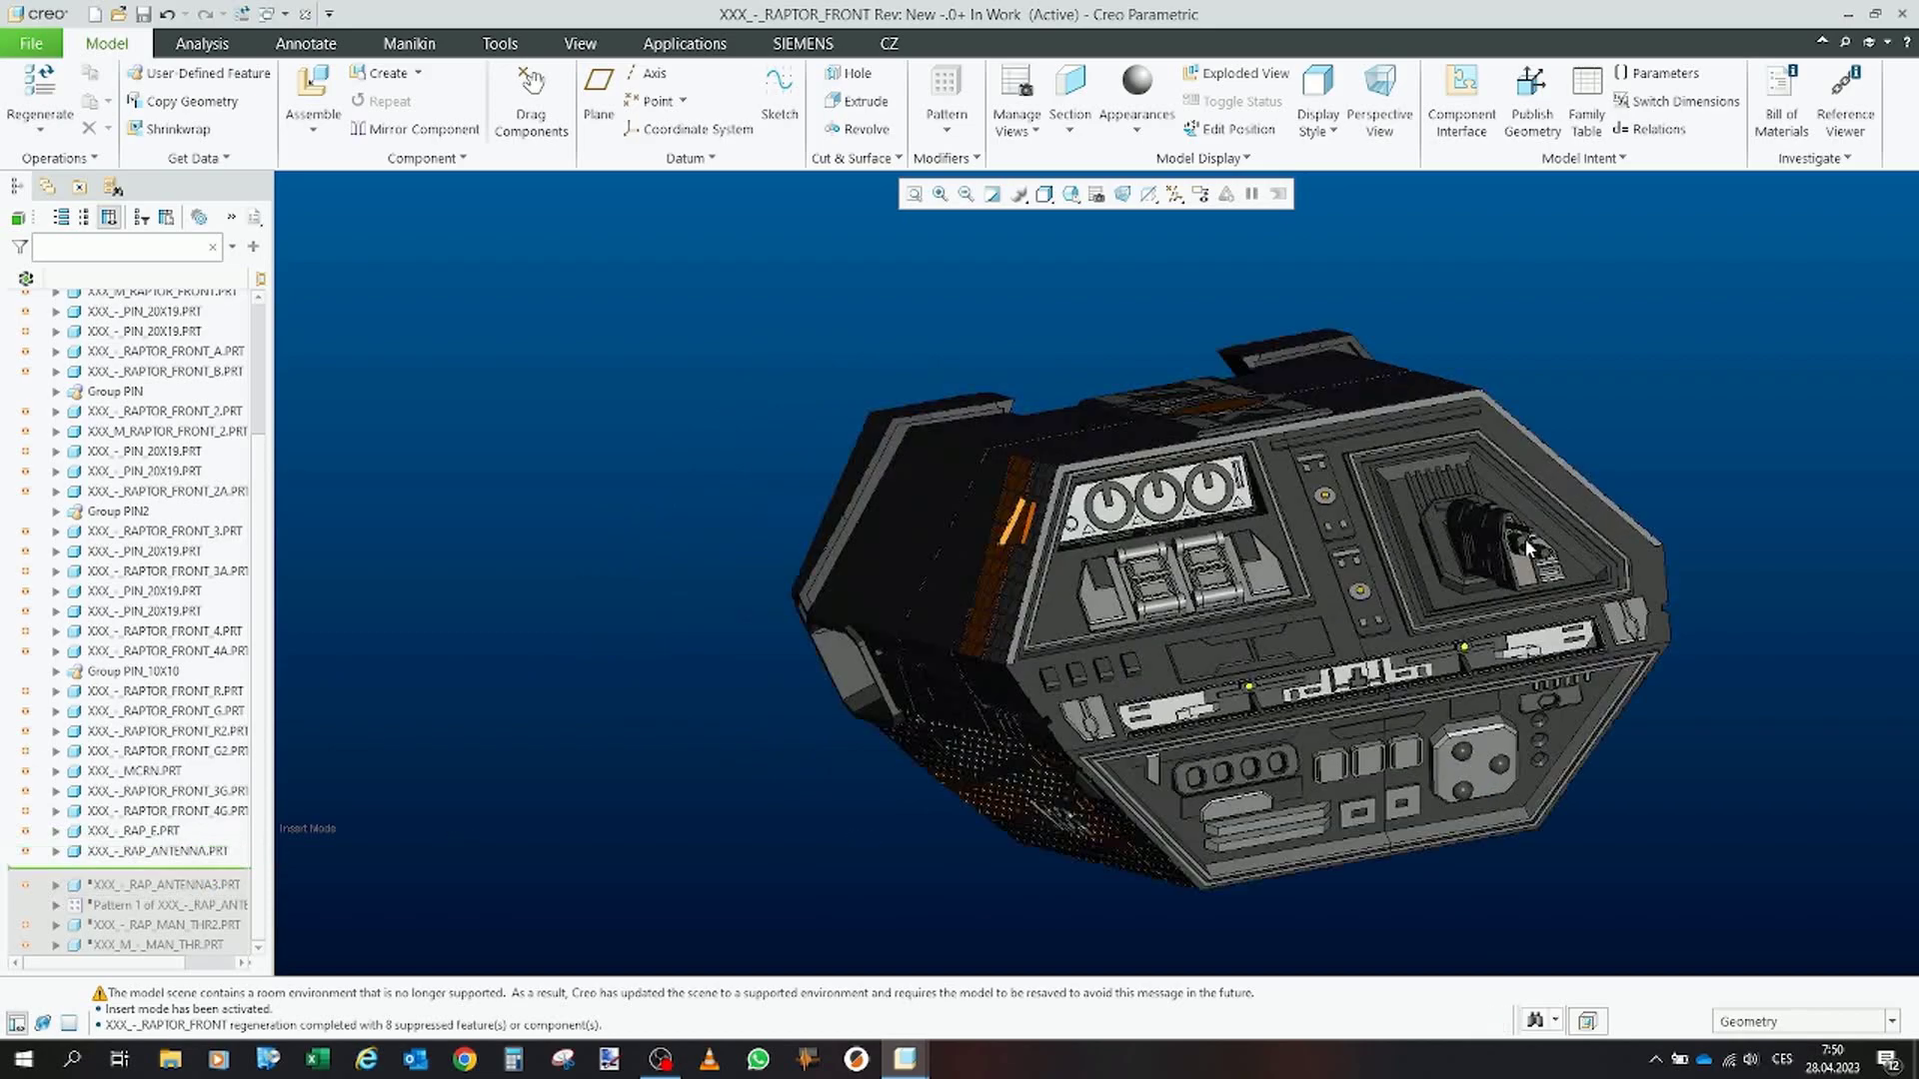
scroll(1517, 525, "down", 3)
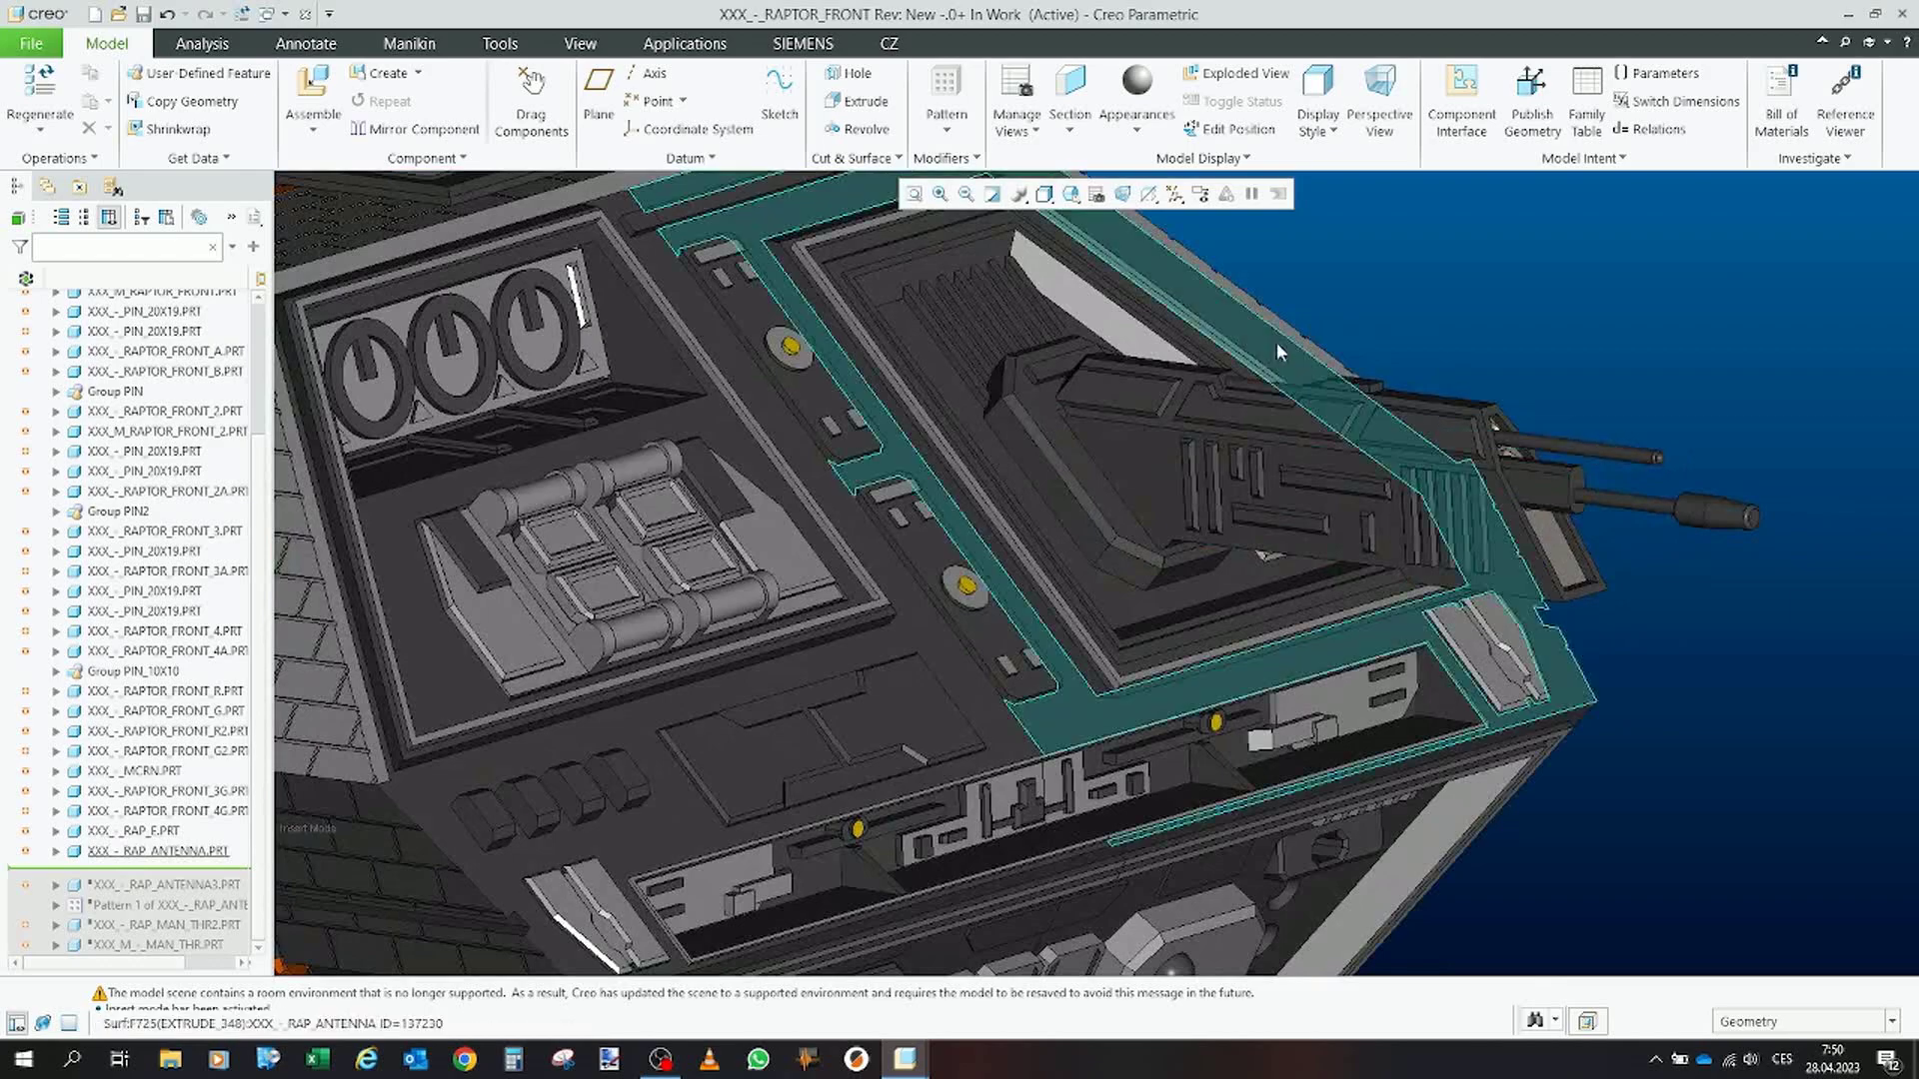
scroll(1275, 342, "up", 5)
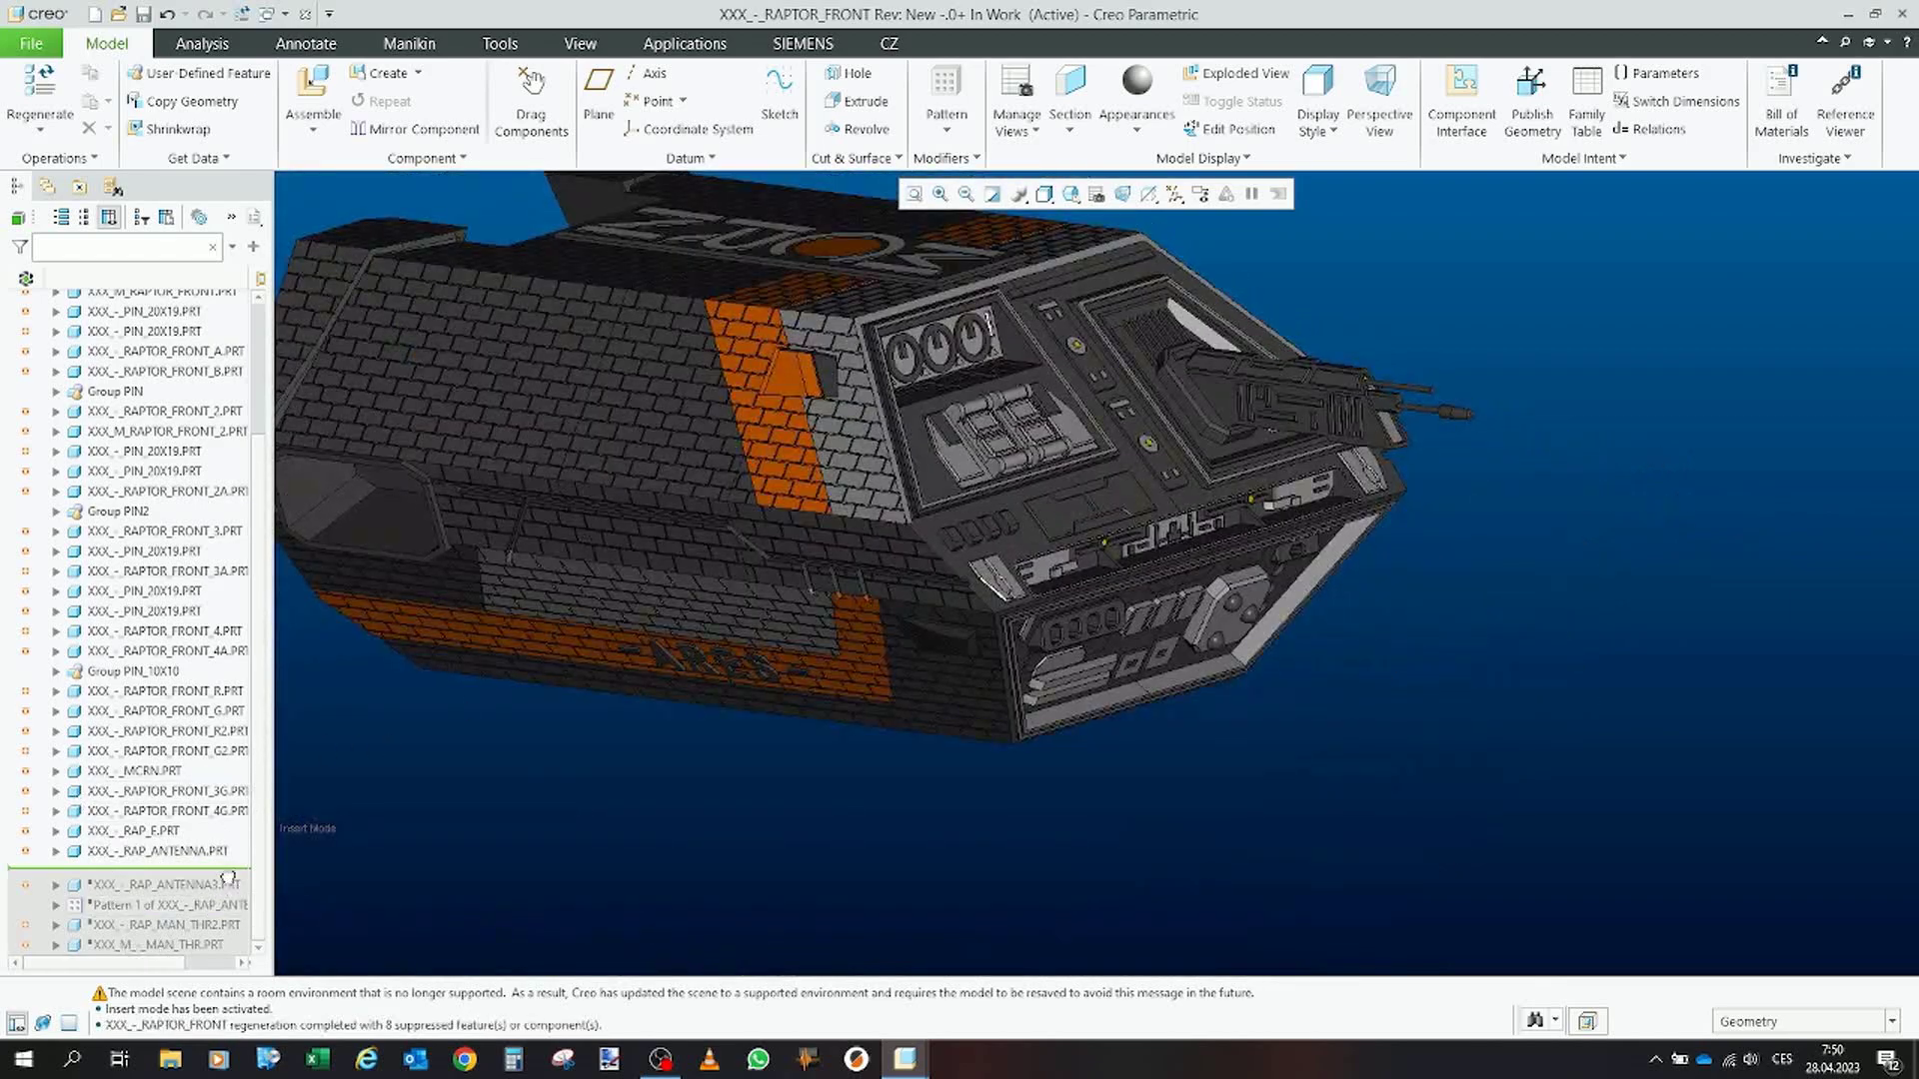
left_click_drag(216, 887, 213, 900)
middle_click_drag(1343, 552, 1286, 528)
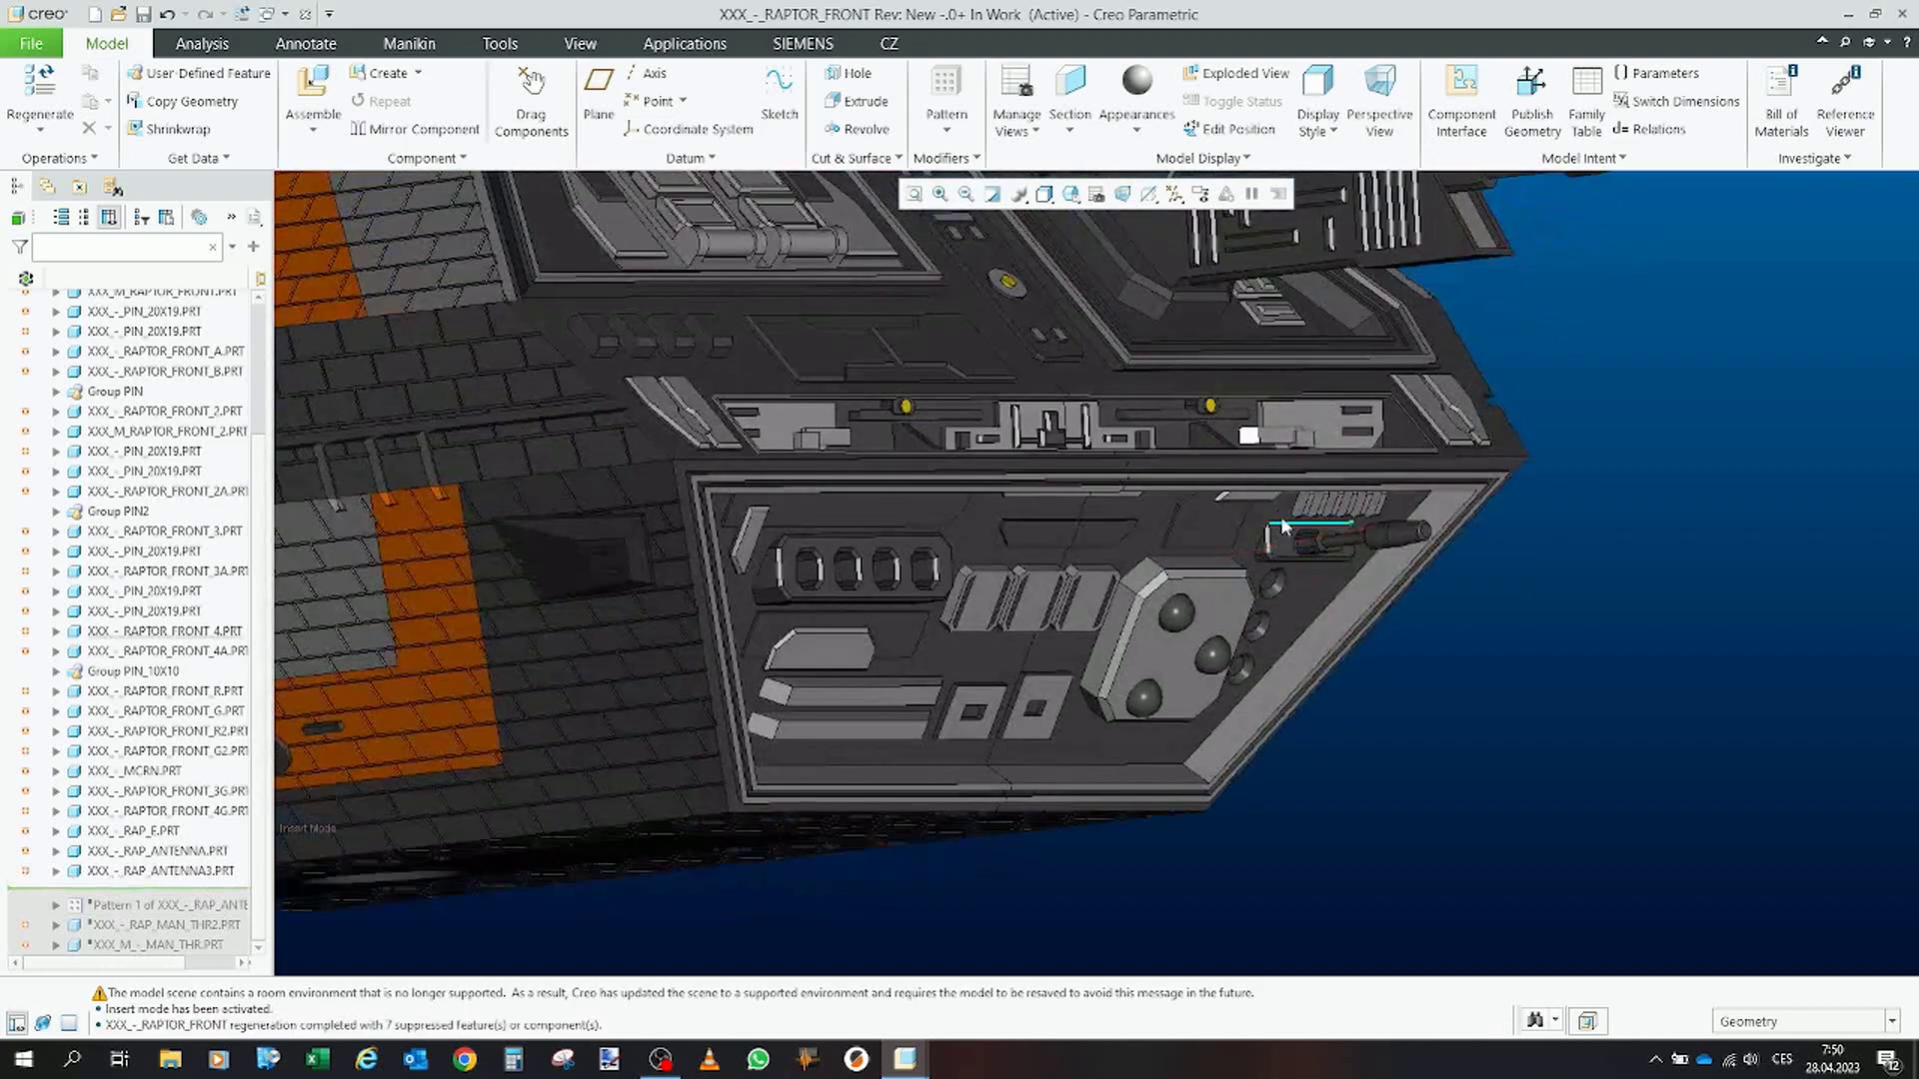
scroll(325, 722, "down", 3)
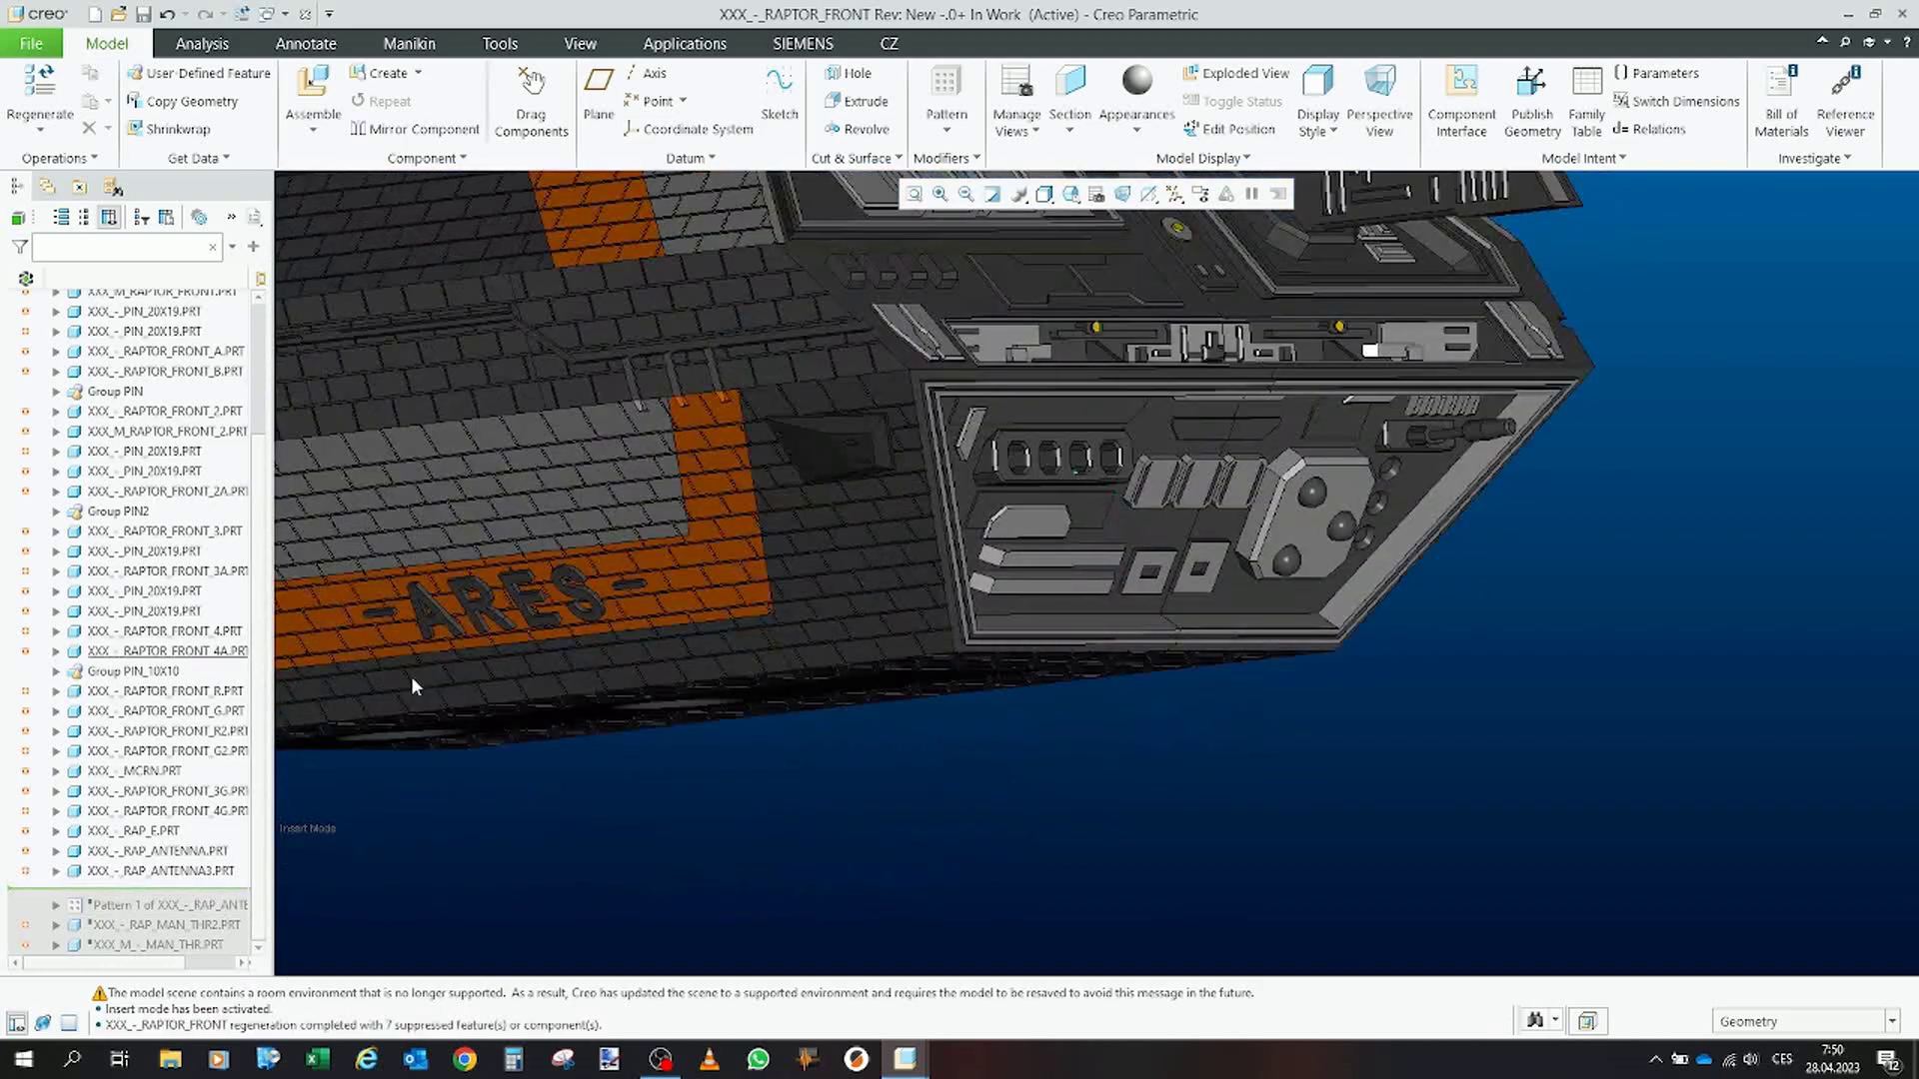
left_click_drag(169, 940, 198, 909)
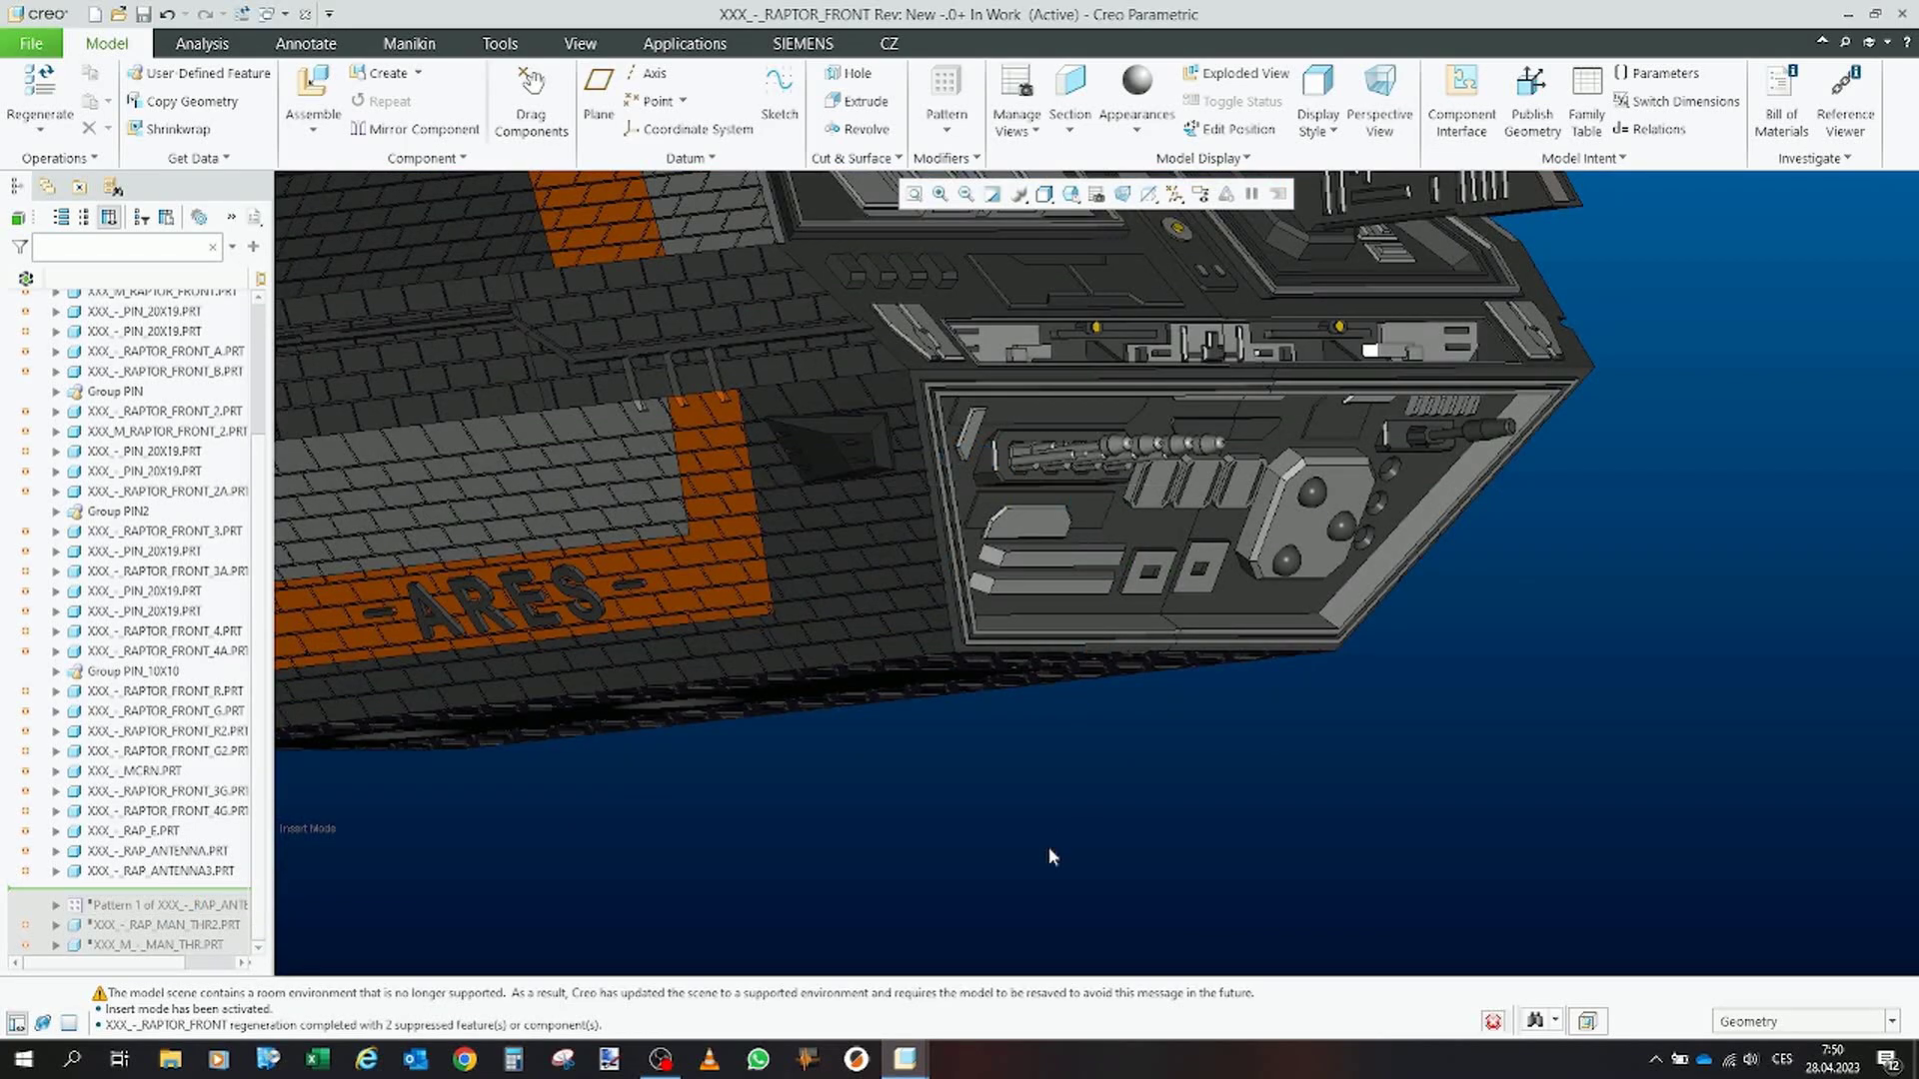
scroll(1089, 601, "down", 2)
scroll(1089, 599, "down", 2)
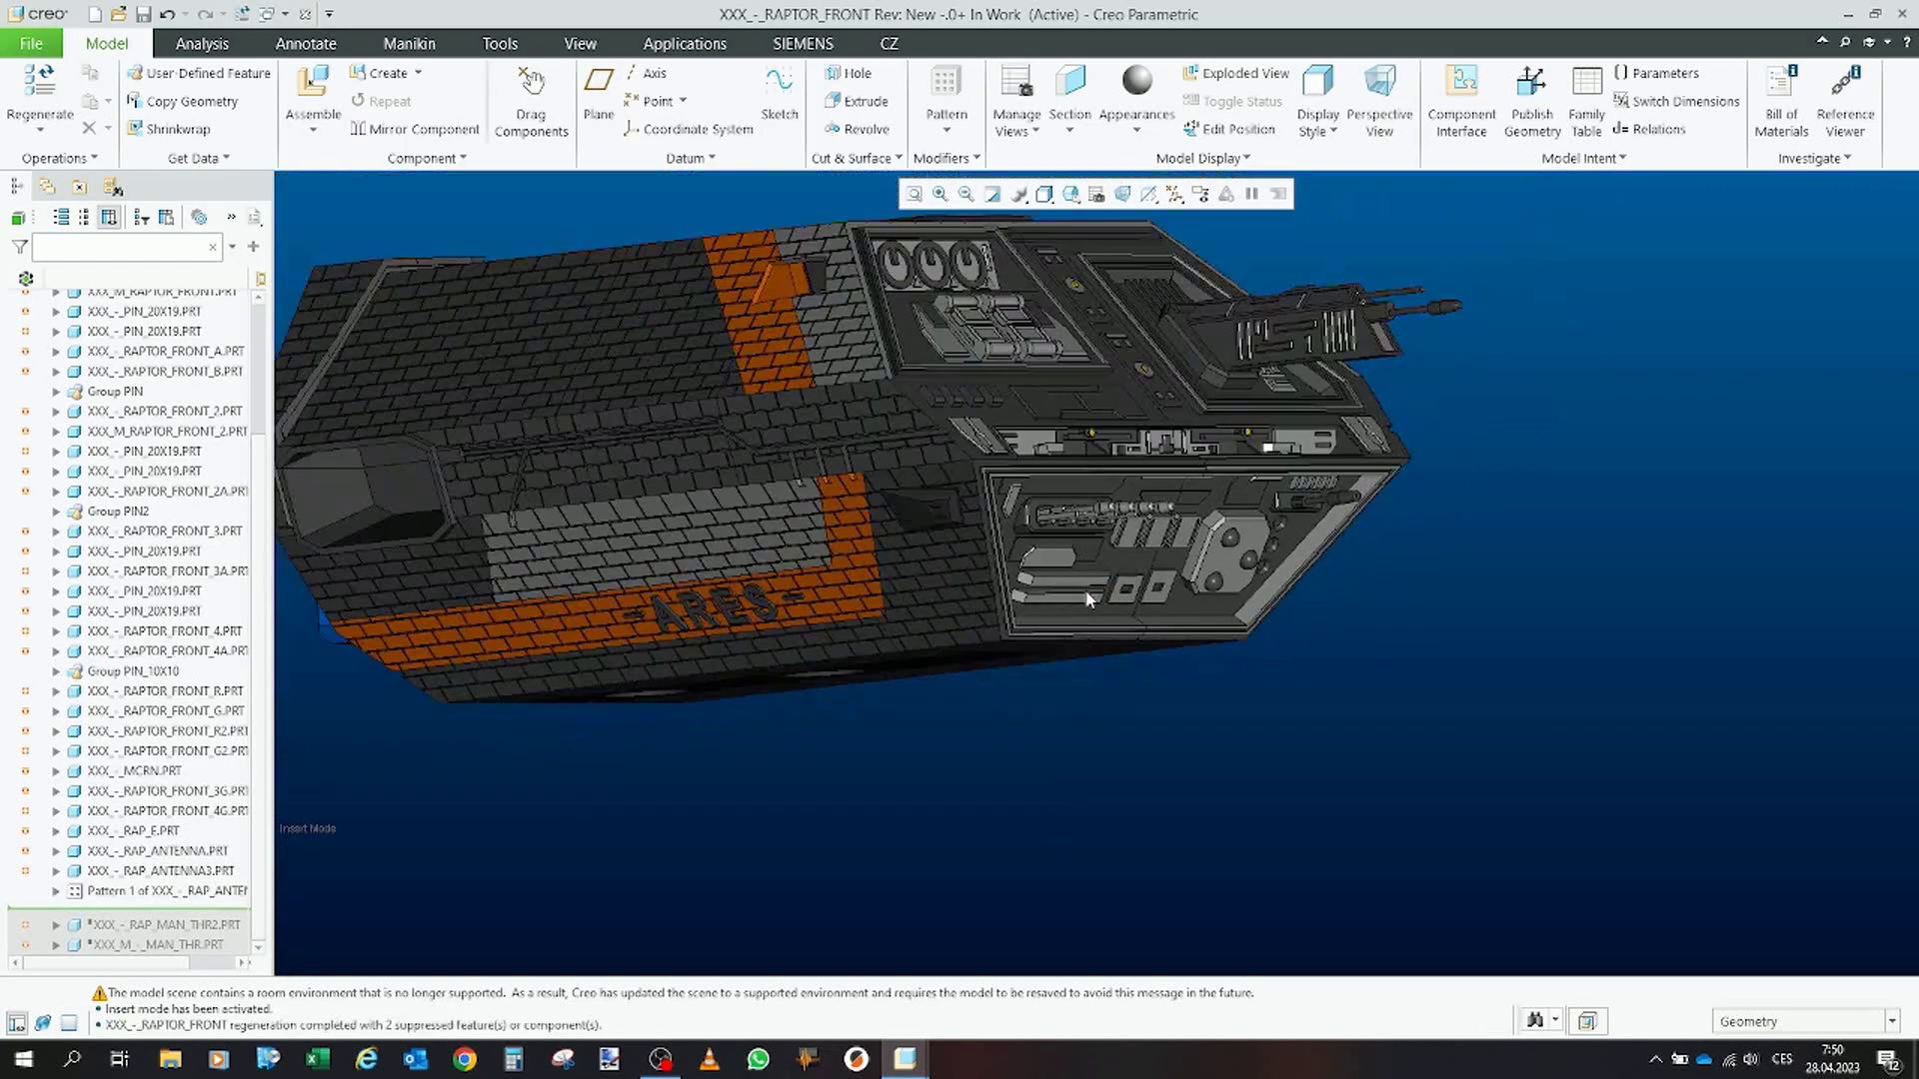
scroll(1085, 606, "down", 2)
scroll(1078, 645, "down", 2)
scroll(1078, 645, "up", 4)
Restore the remaining maneuvering thruster parts on RAPTOR_FRONT_G.
middle_click_drag(1078, 645, 994, 563)
scroll(995, 562, "up", 2)
left_click(1007, 579)
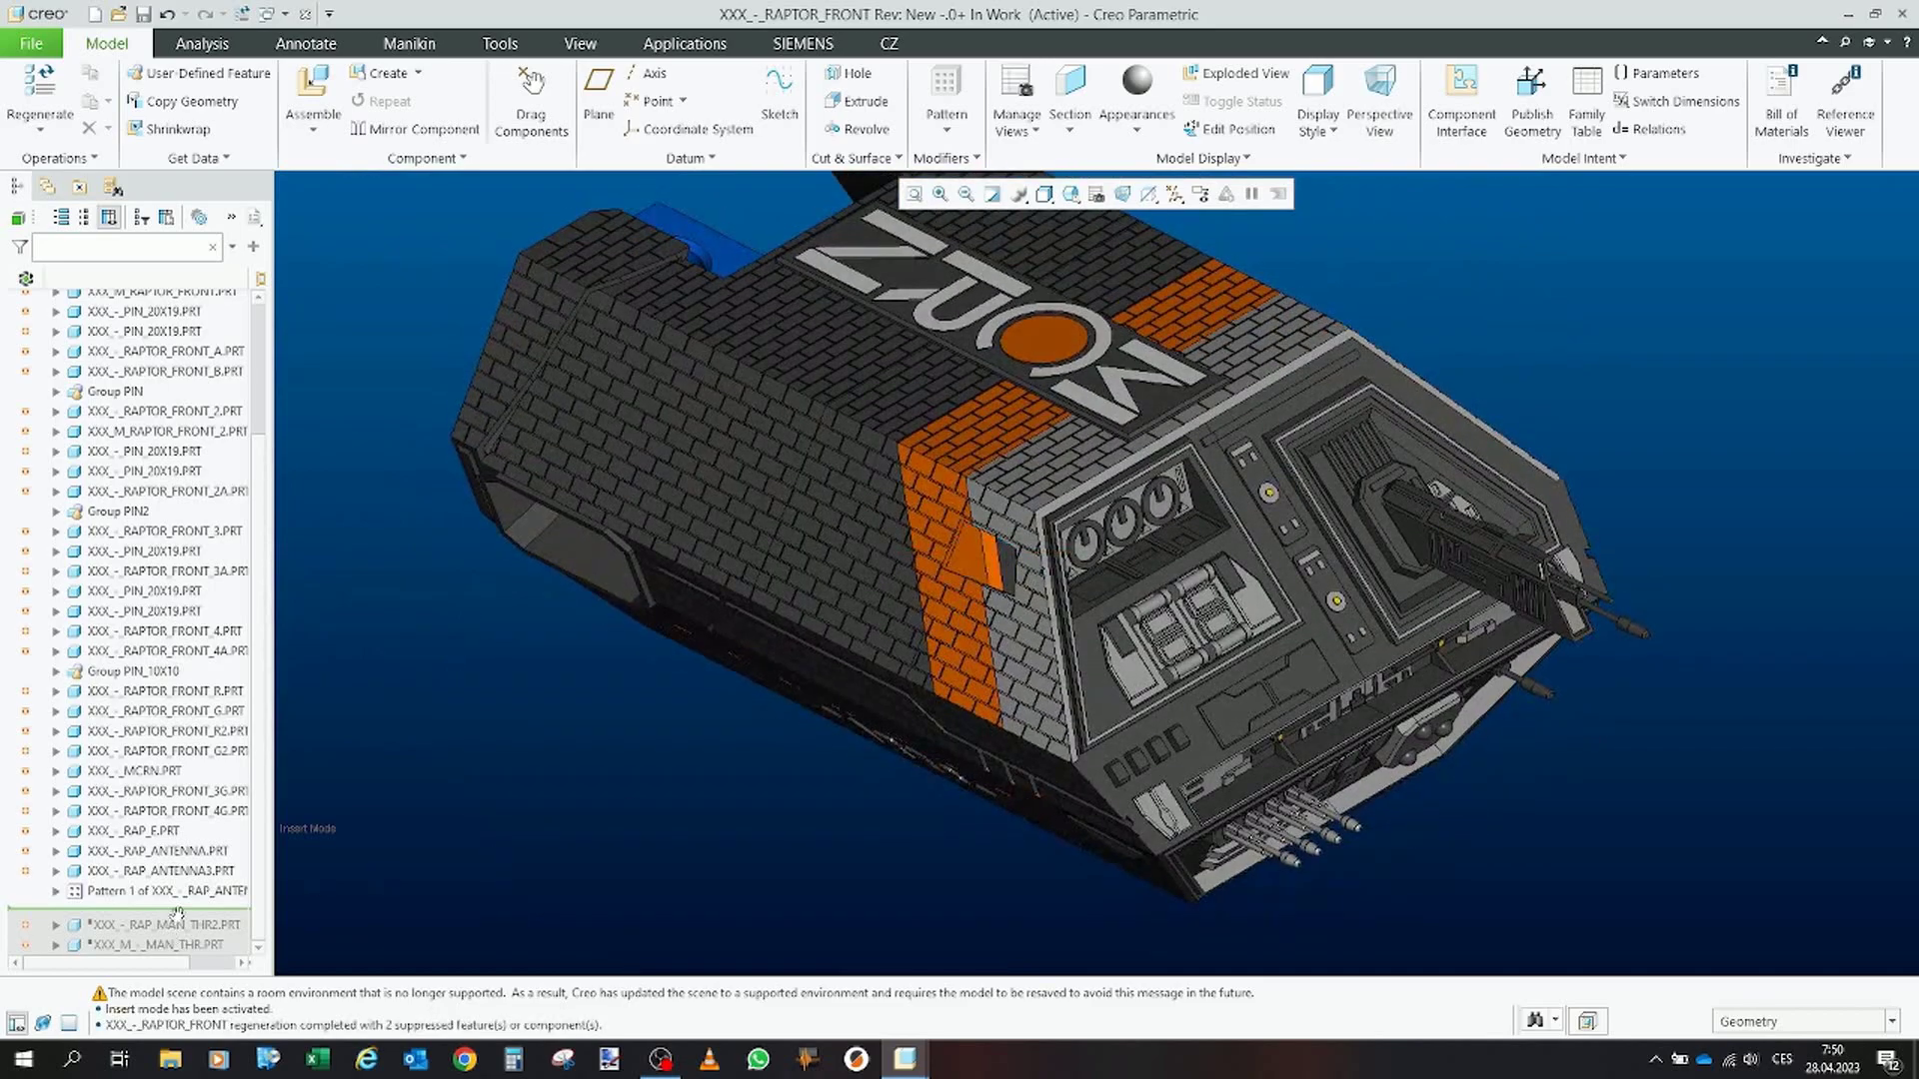
left_click_drag(177, 915, 173, 948)
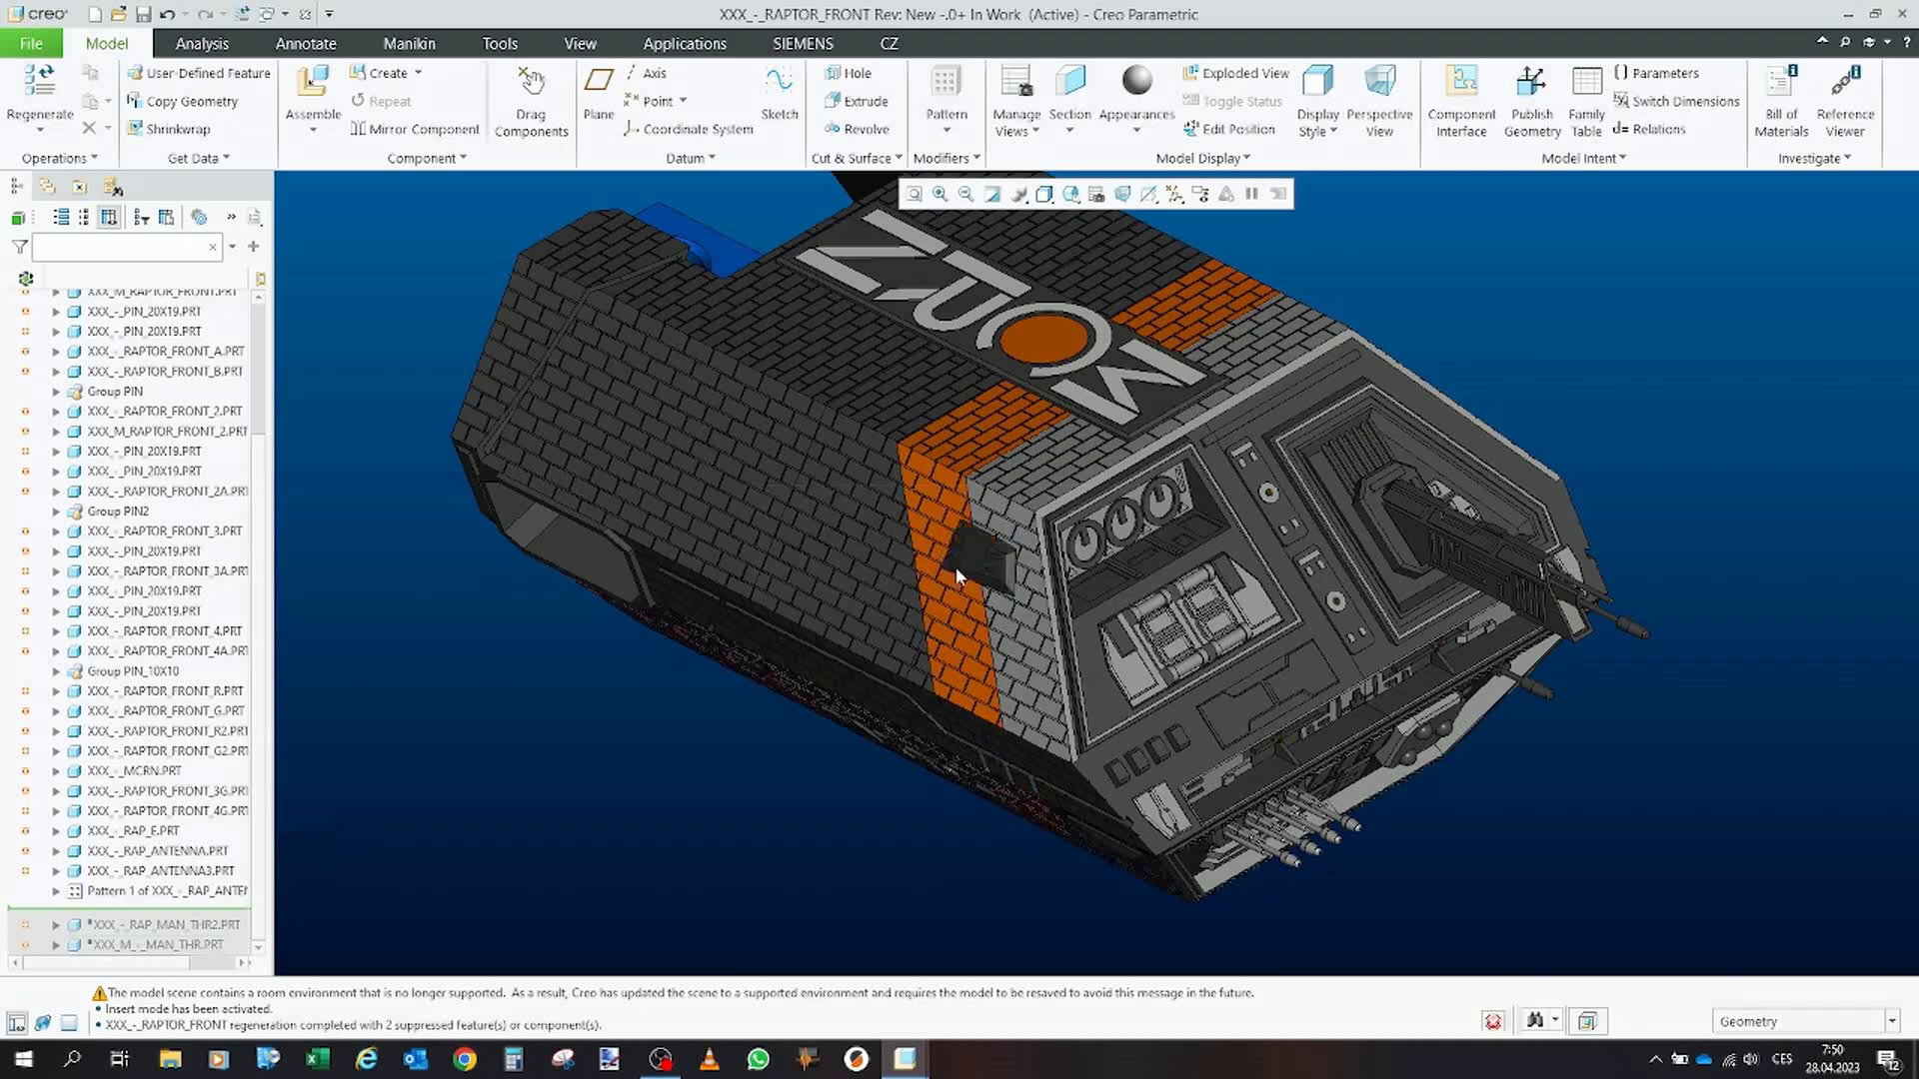
Check the front part from an angled side view, then close its window.
mouse_move(1054, 488)
middle_mouse_down()
mouse_move(1060, 449)
mouse_move(1118, 445)
middle_mouse_up()
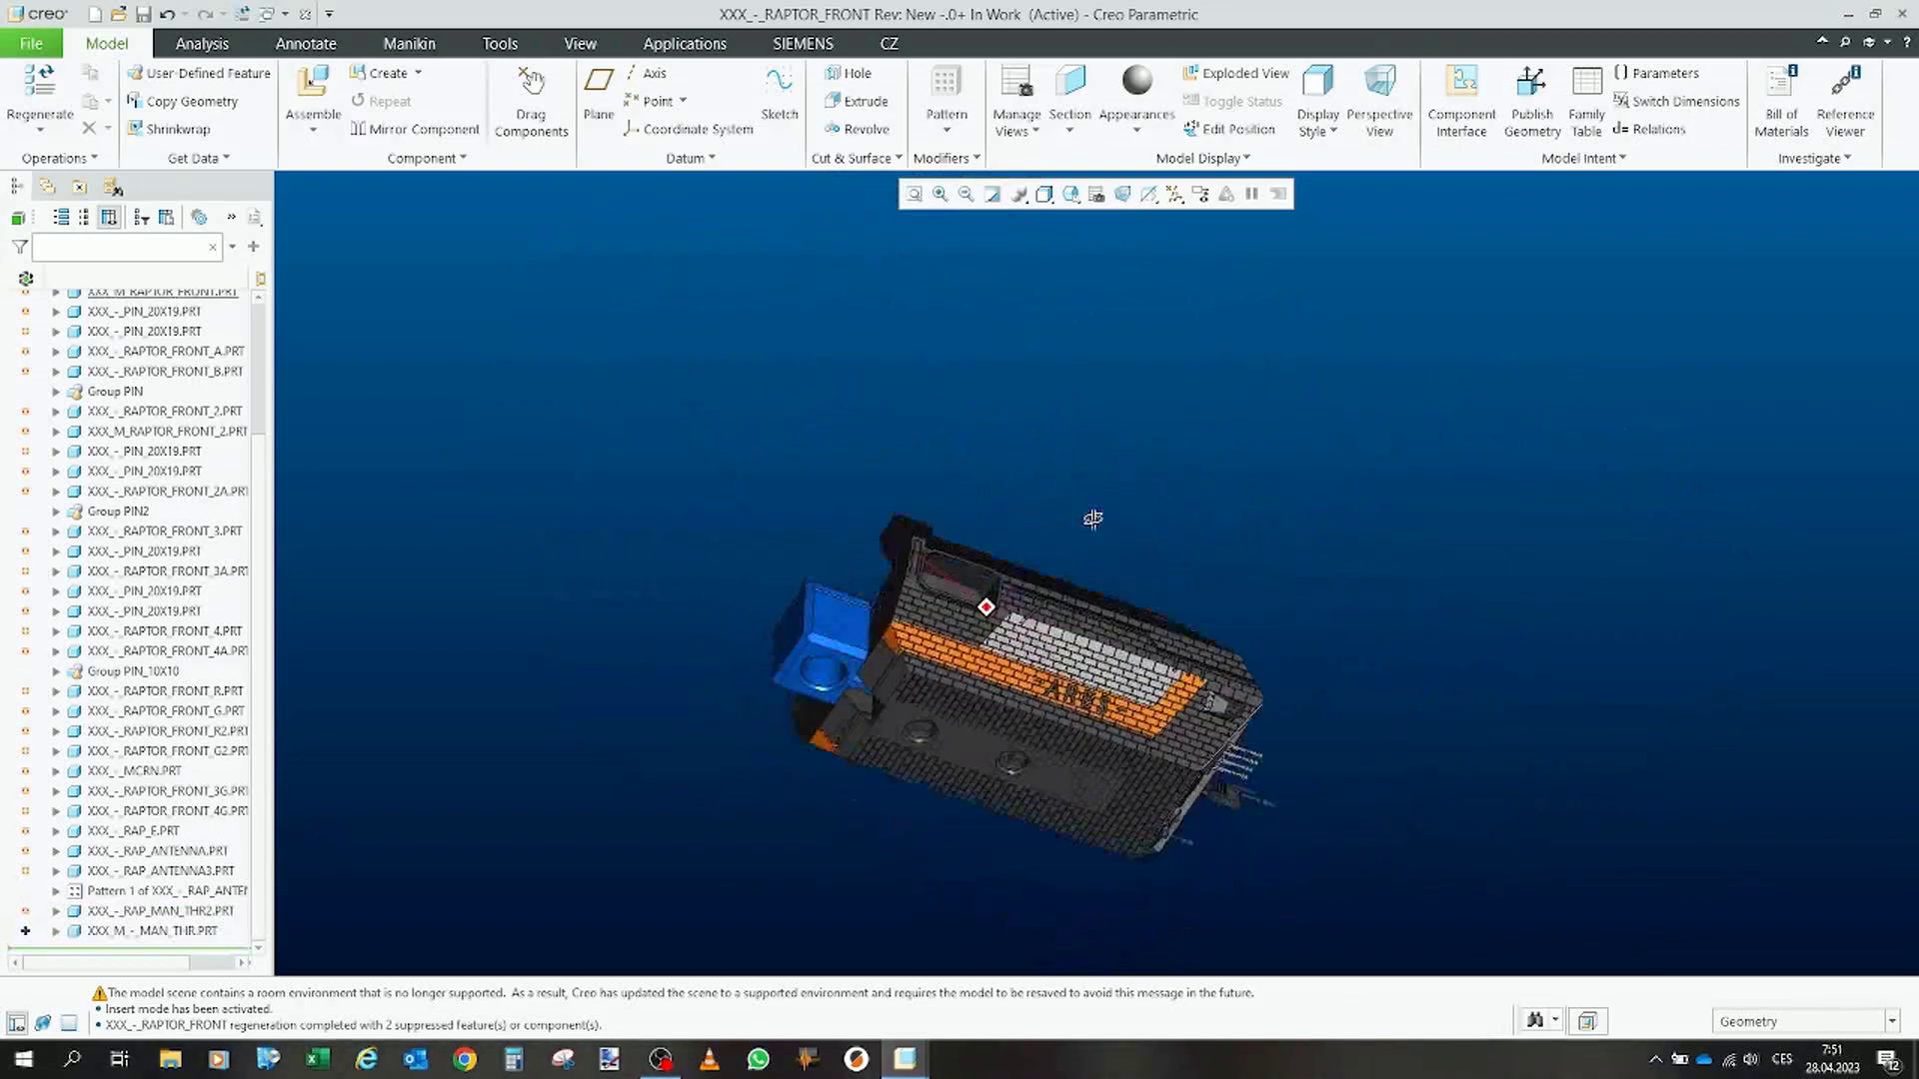
middle_click_drag(1118, 446, 841, 471)
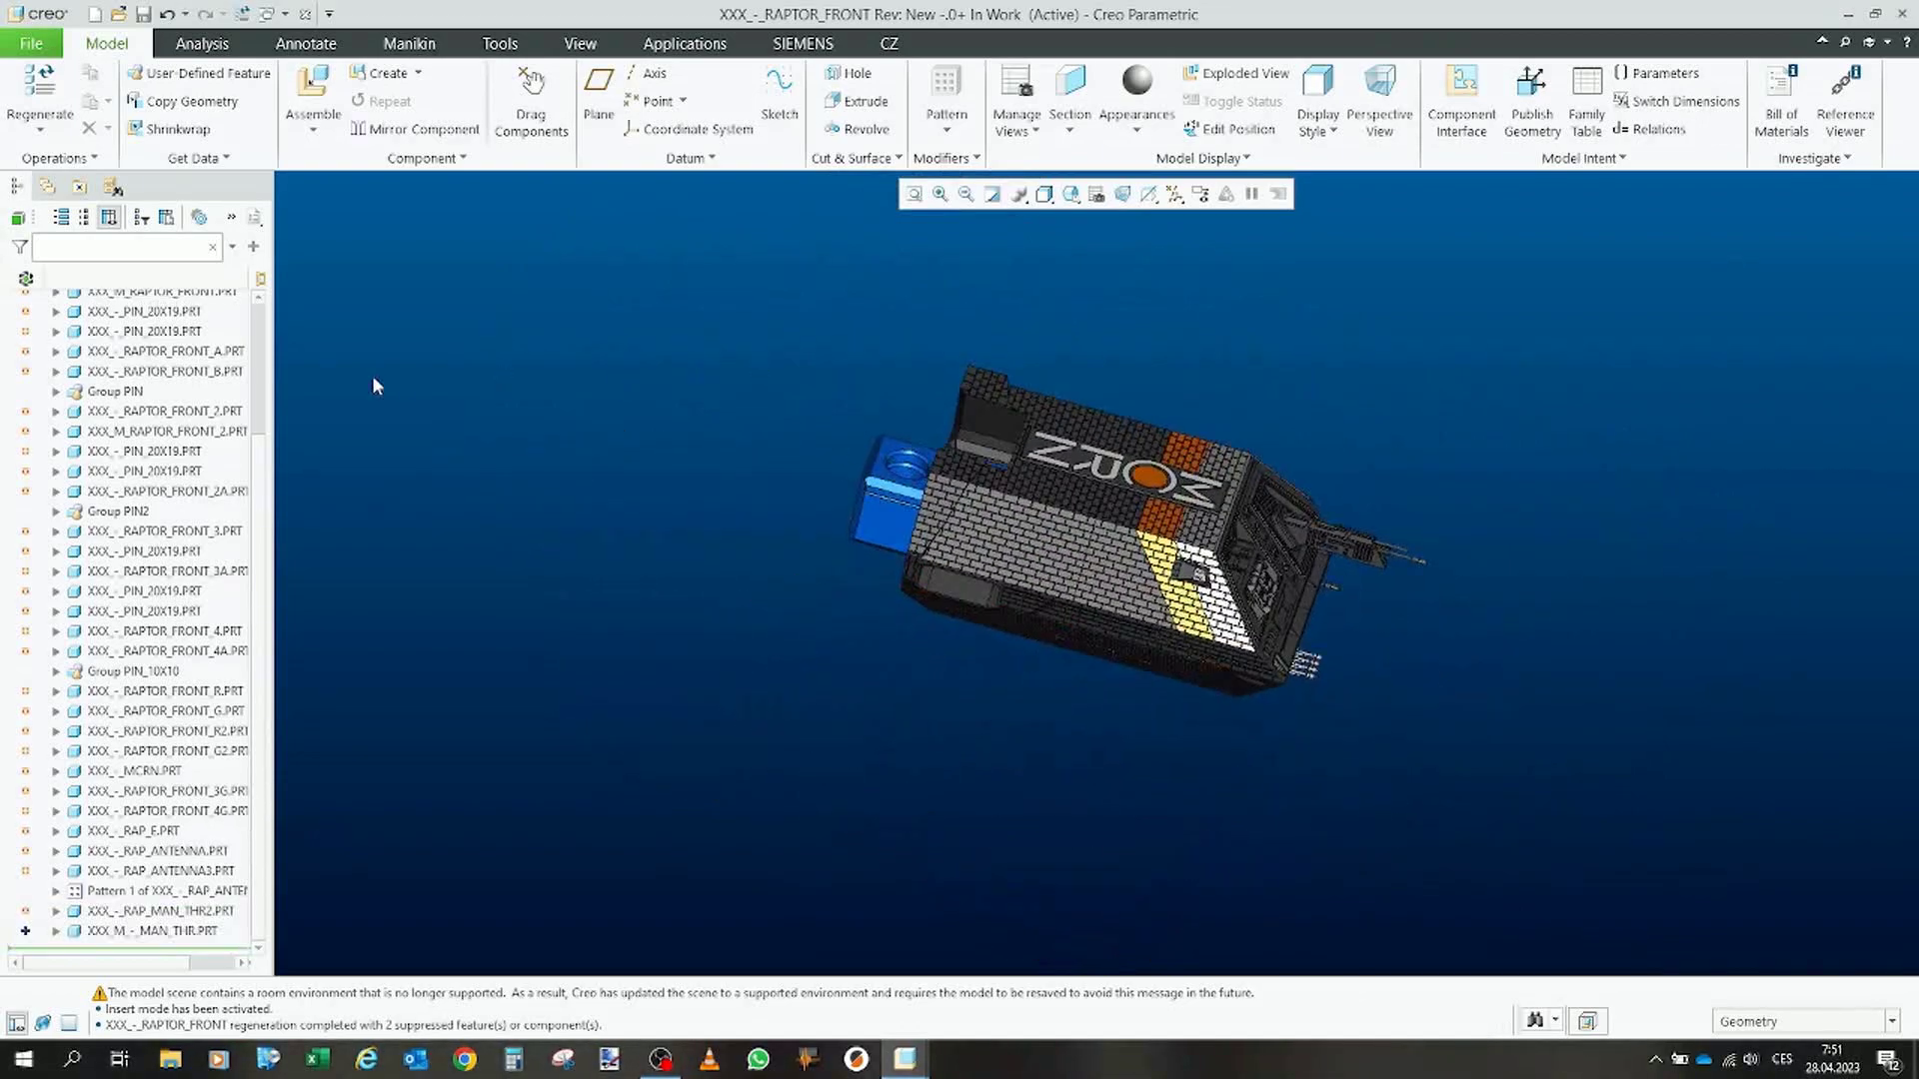
left_click(306, 13)
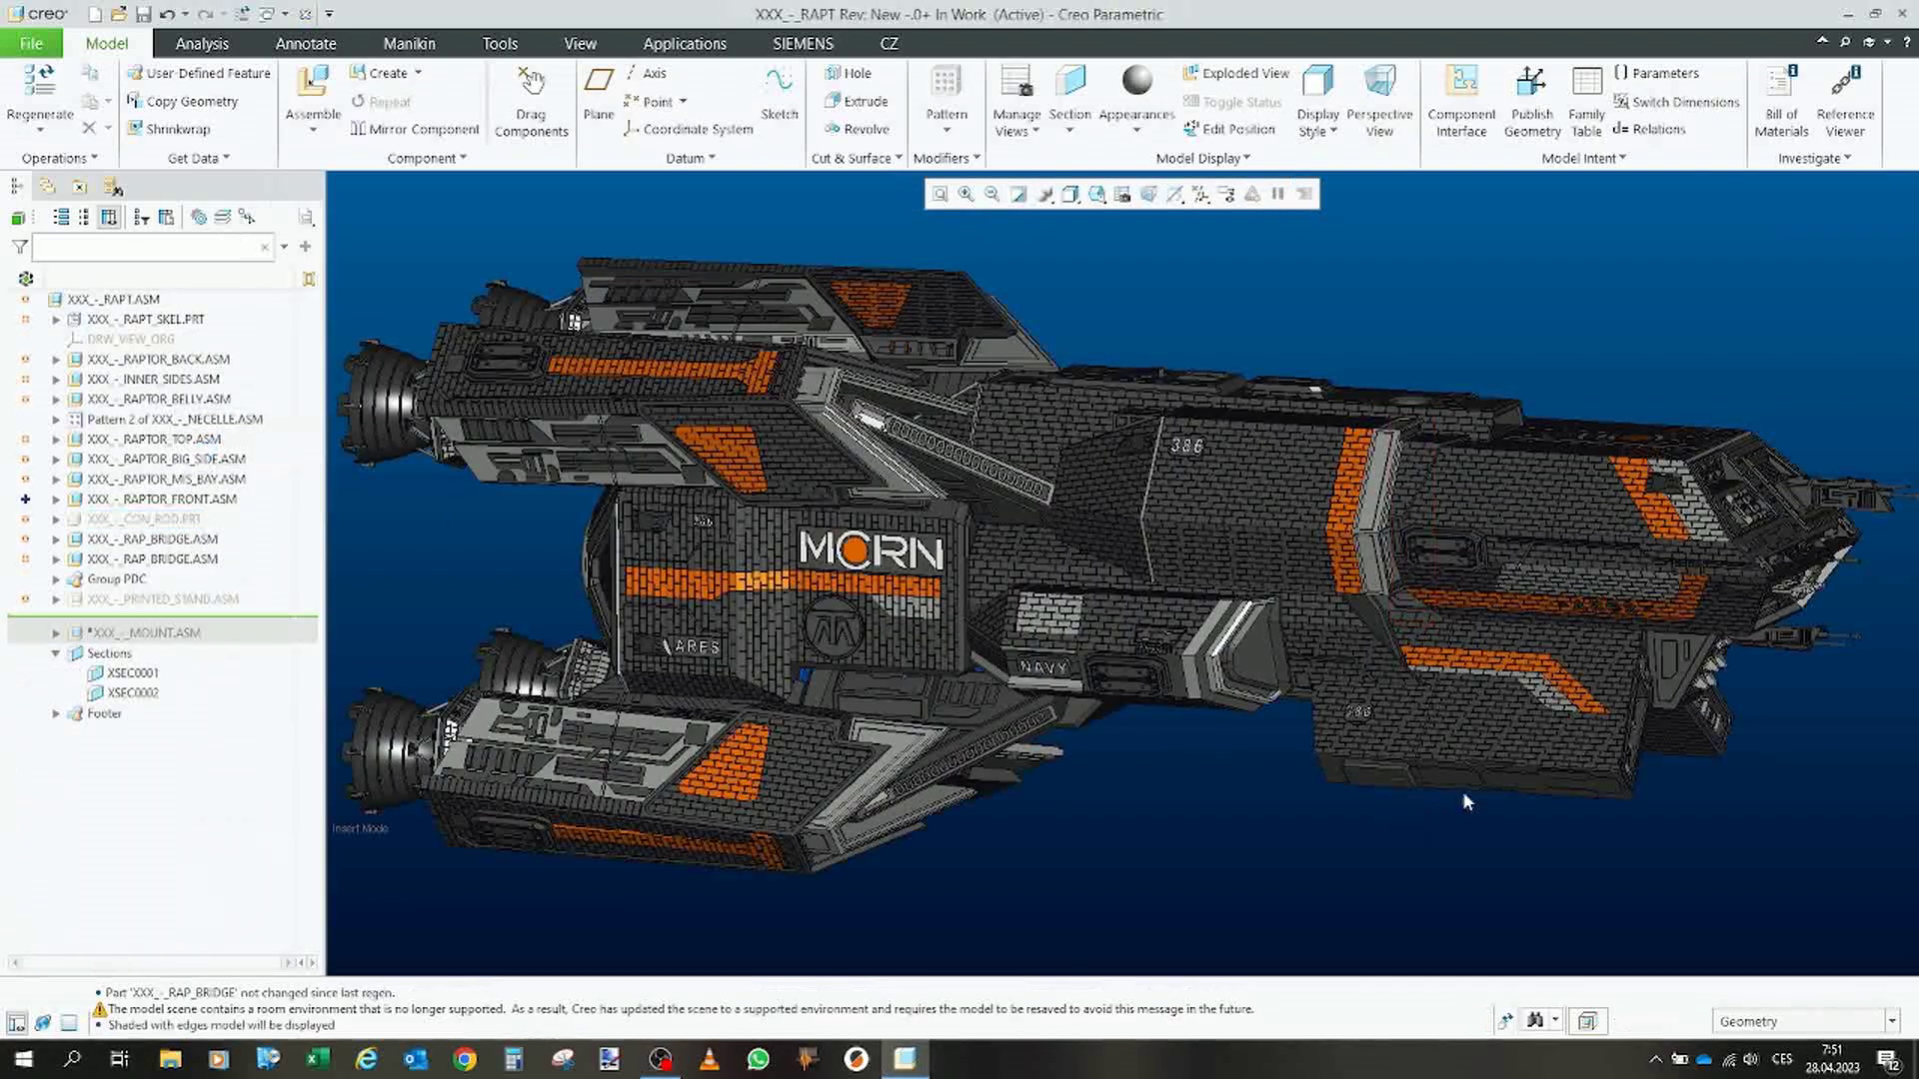
Switch to Shaded With Edges and hide RAPTOR_FRONT.ASM to expose the mounting plate.
mouse_move(1464, 782)
middle_mouse_down()
mouse_move(1595, 418)
mouse_move(1586, 510)
middle_mouse_up()
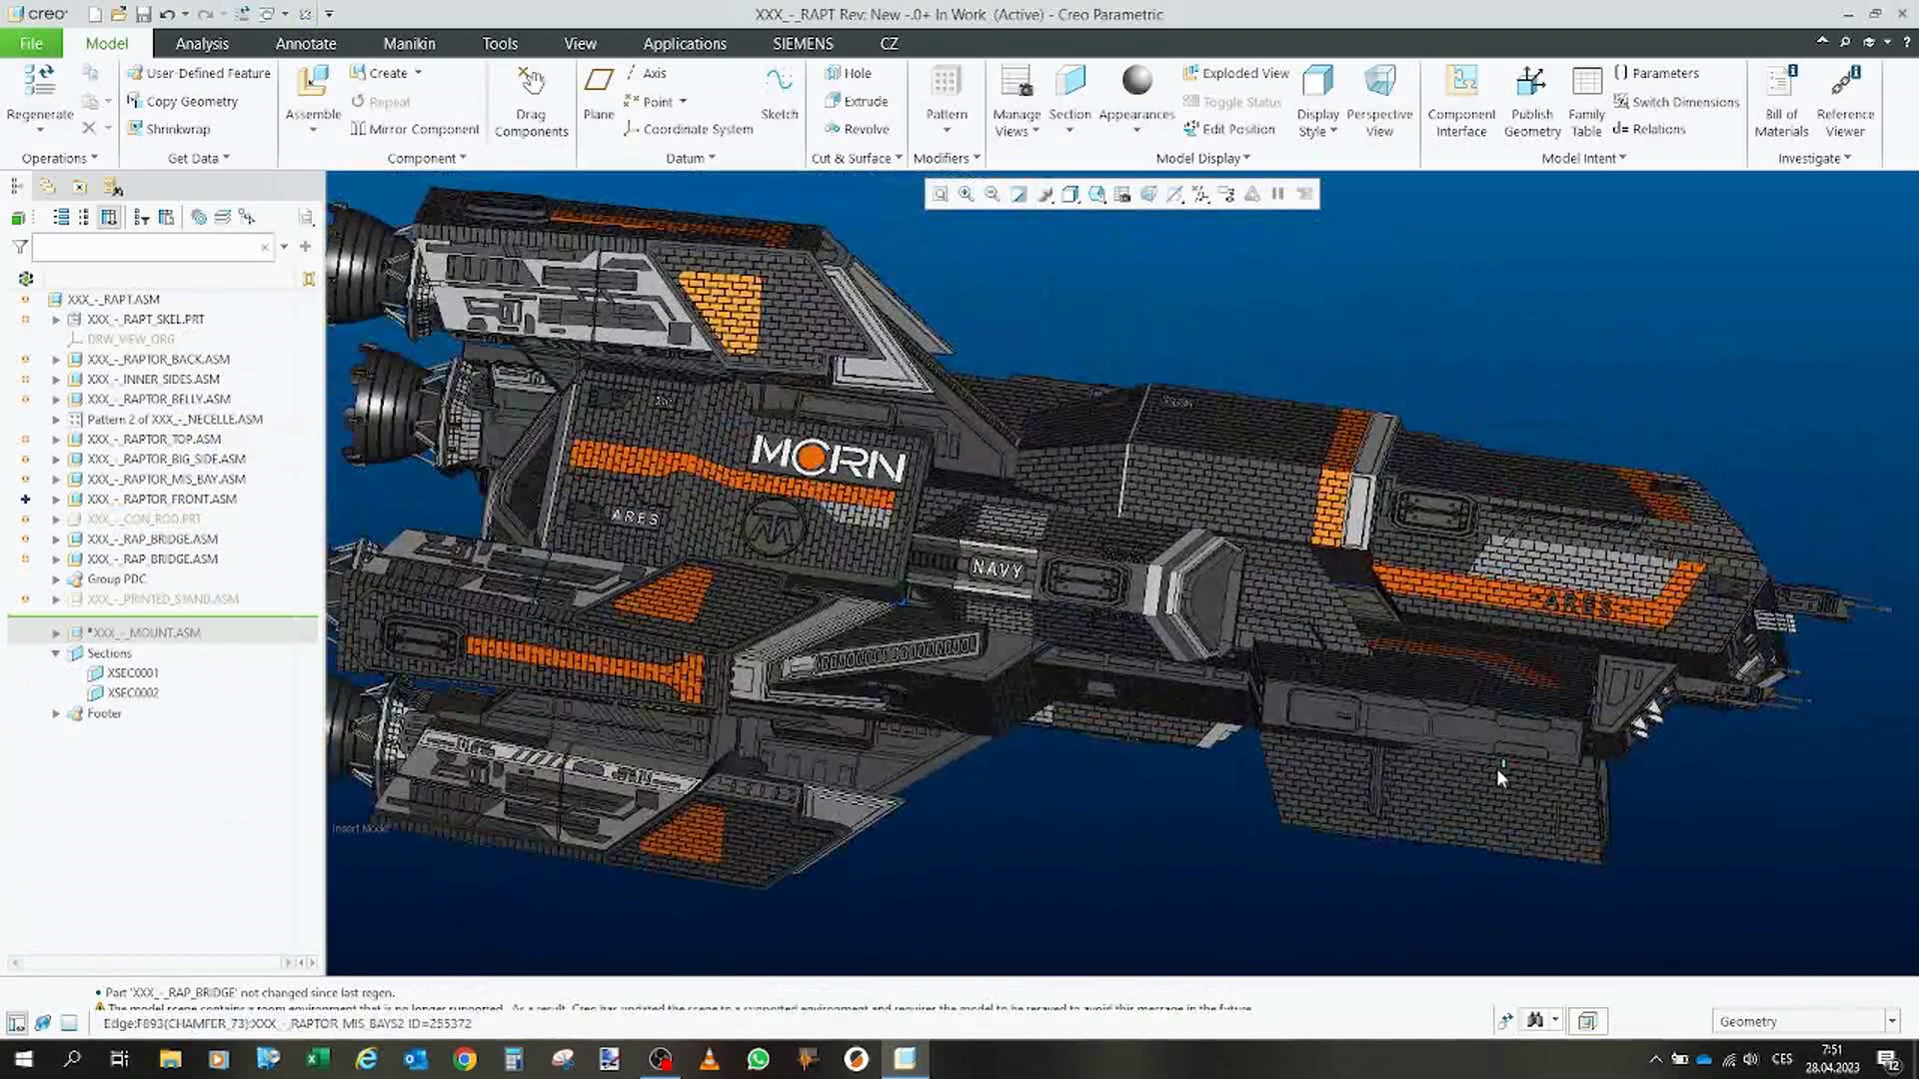
key("ctrl+2")
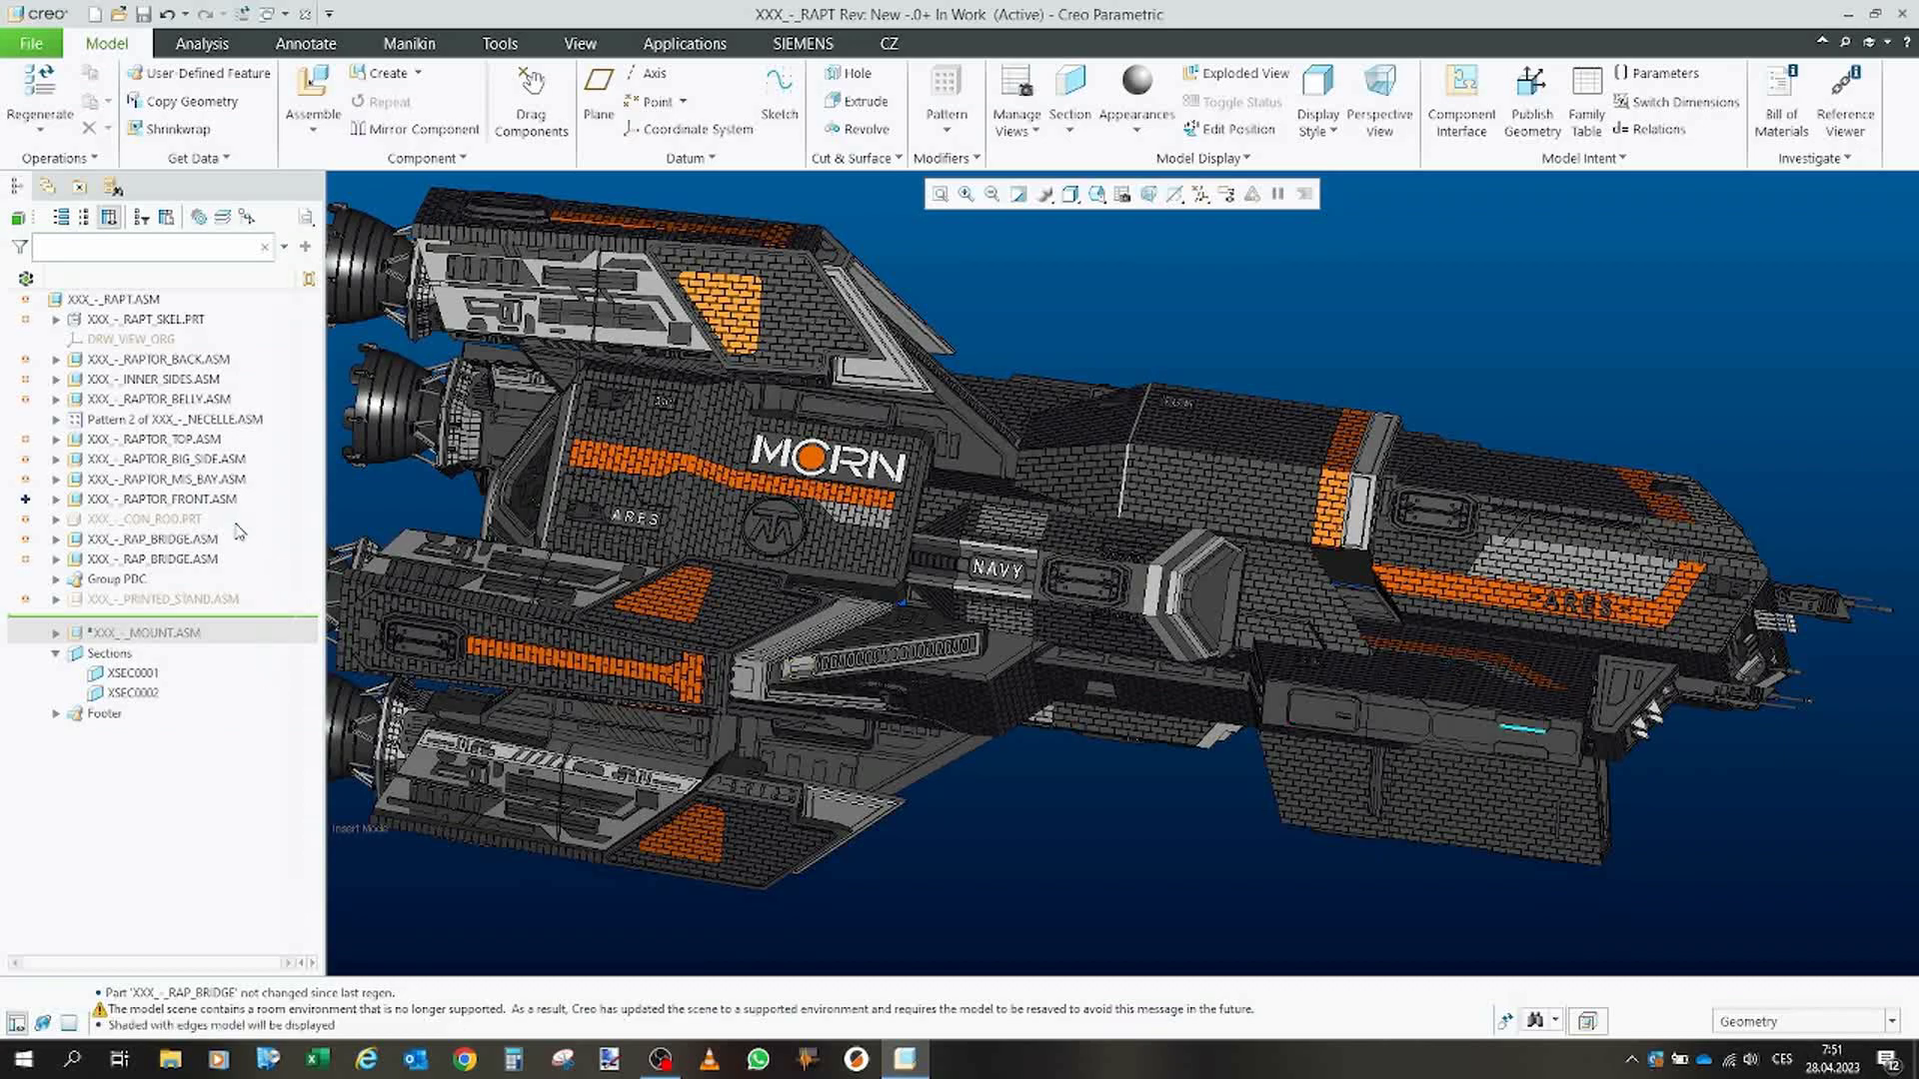
left_click(217, 499)
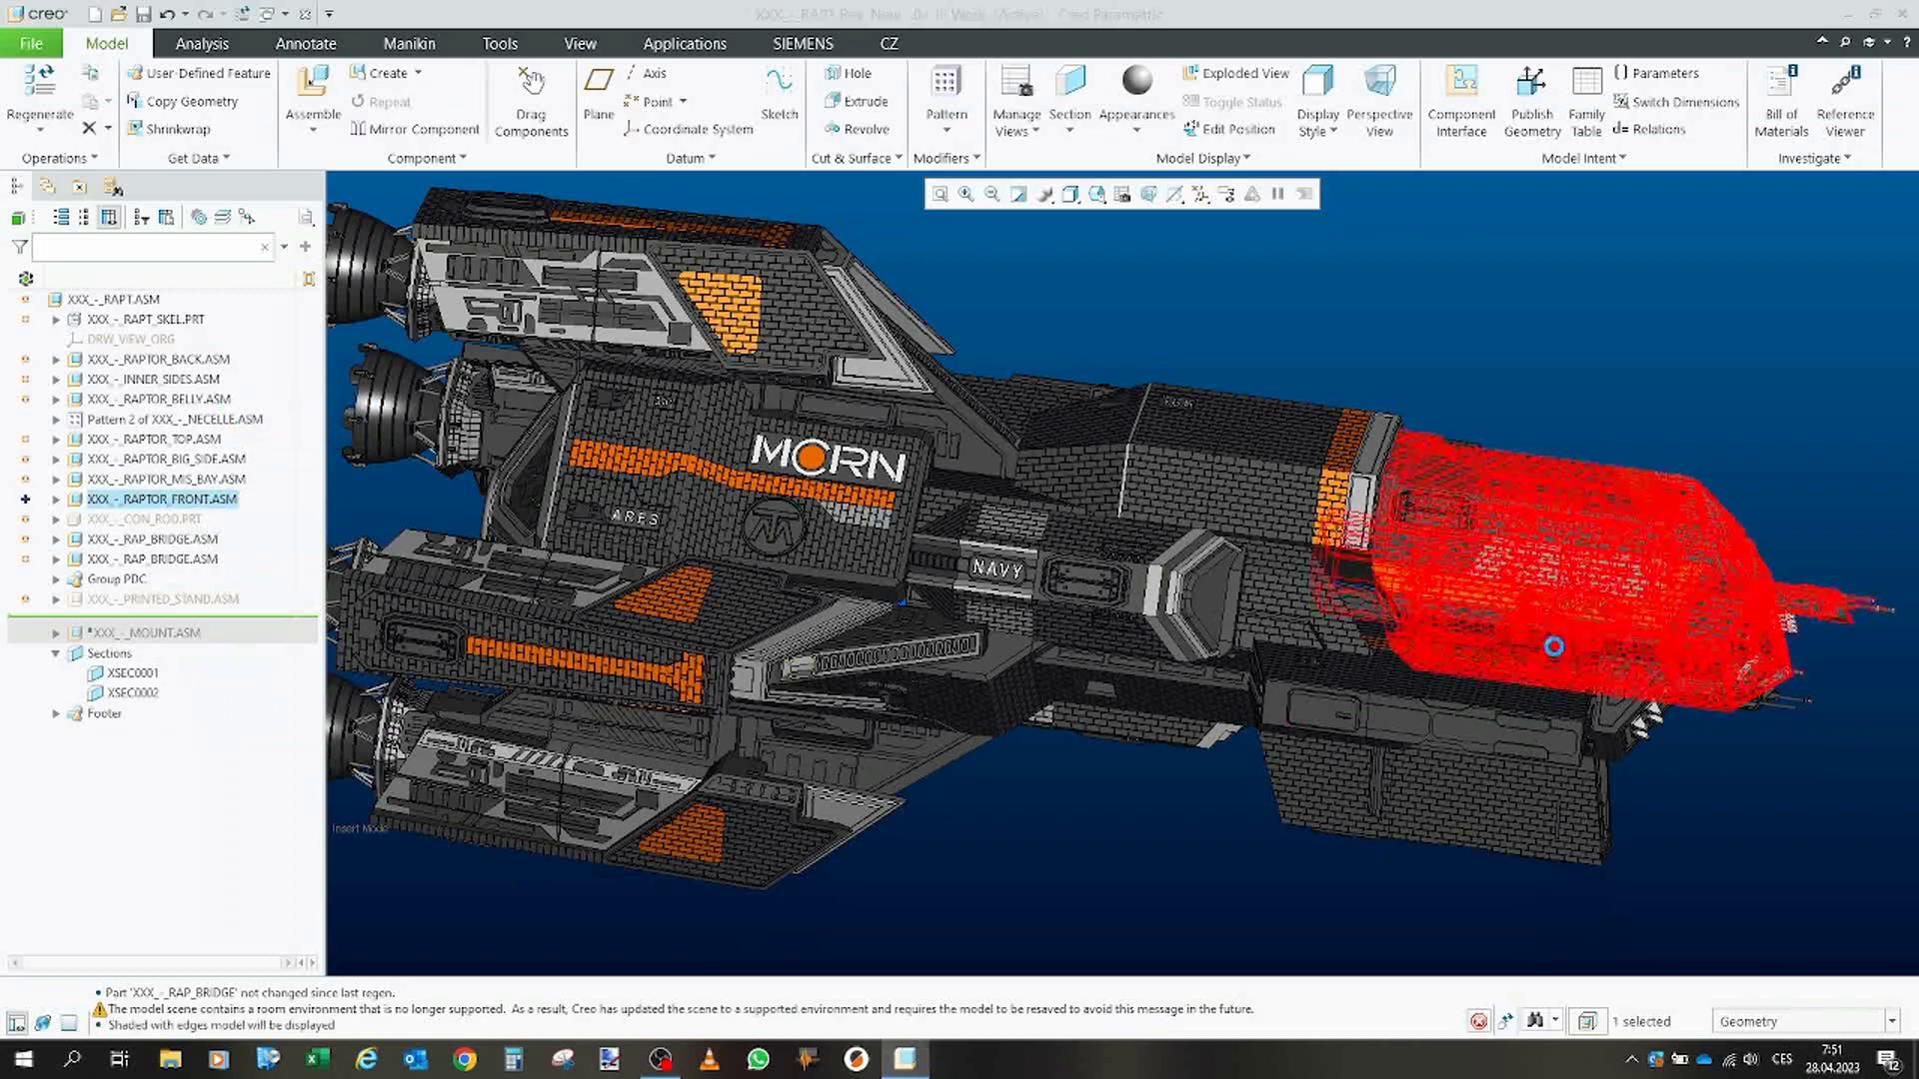
mouse_move(1554, 647)
middle_mouse_down()
mouse_move(1514, 566)
mouse_move(1410, 540)
middle_mouse_up()
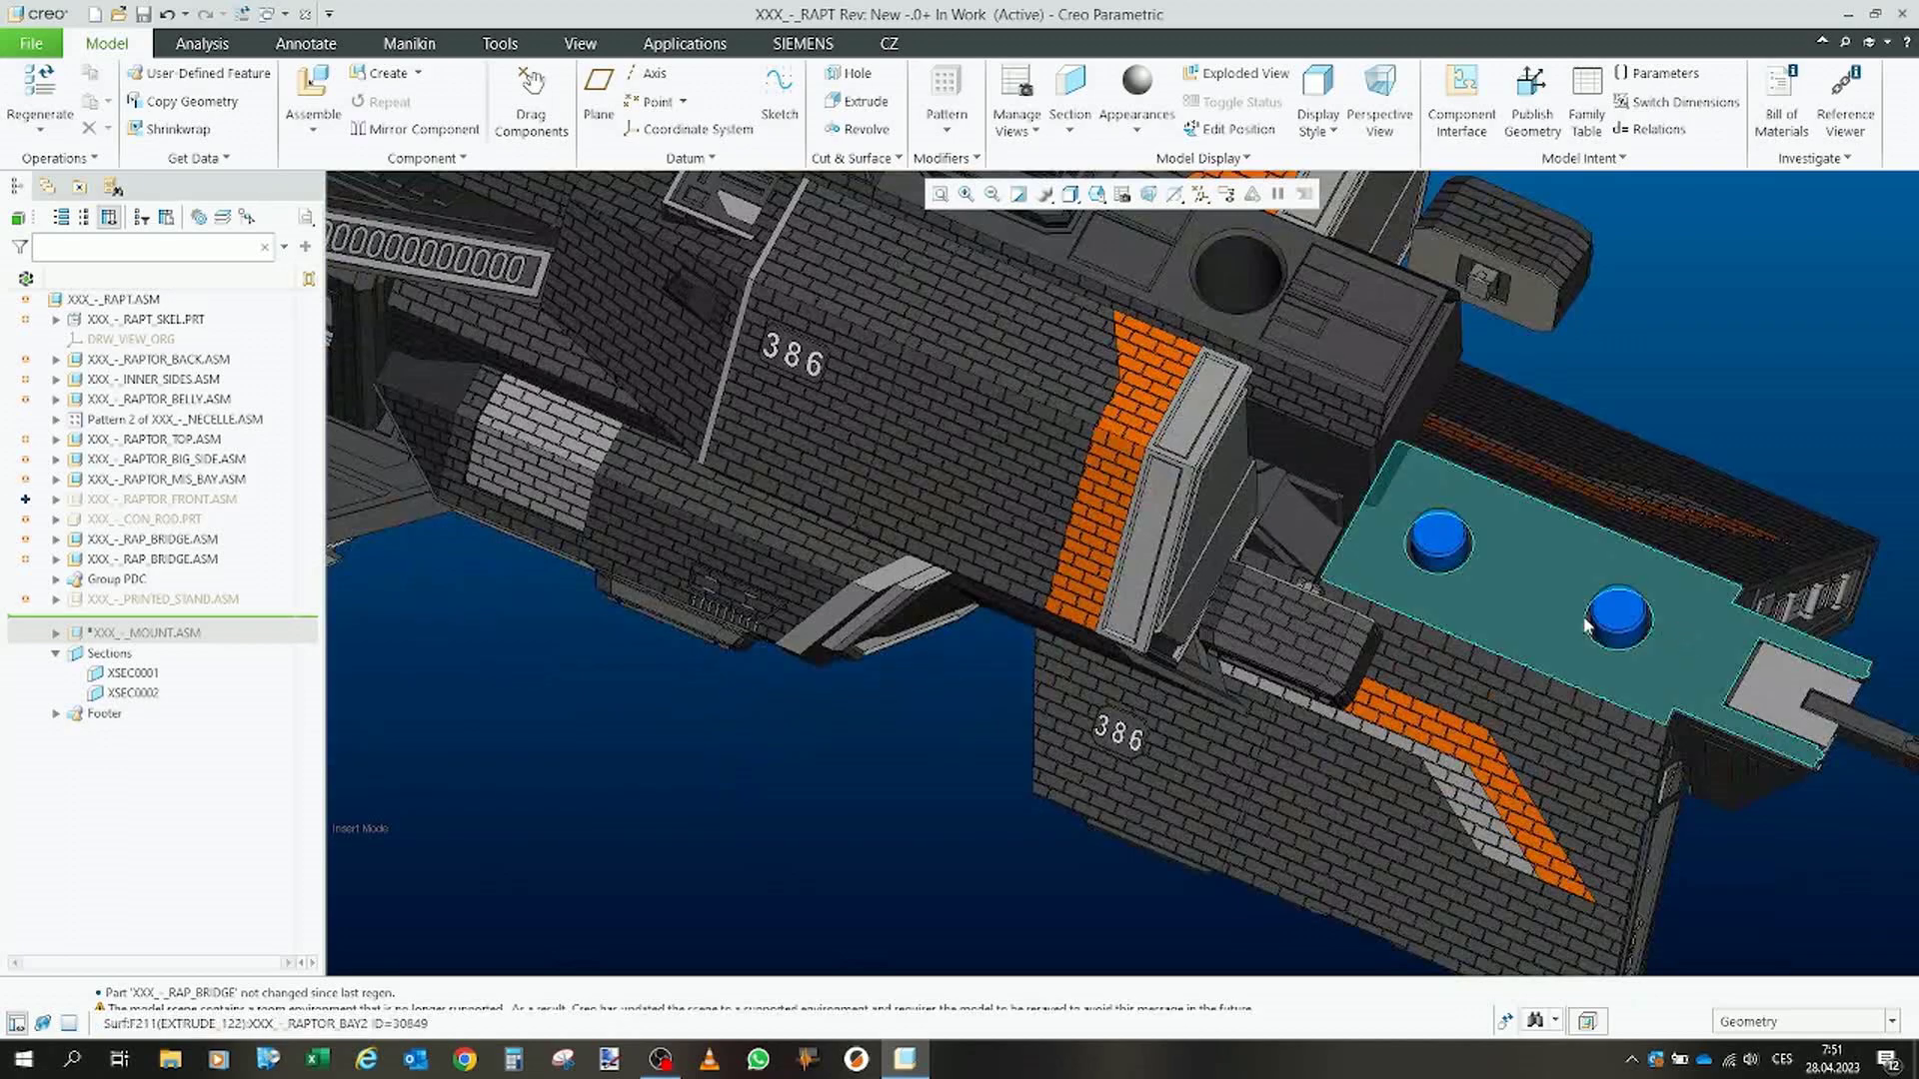
Inspect the ship's side, reselect the front assembly, and return to standard orientation.
middle_click_drag(1690, 631, 900, 600)
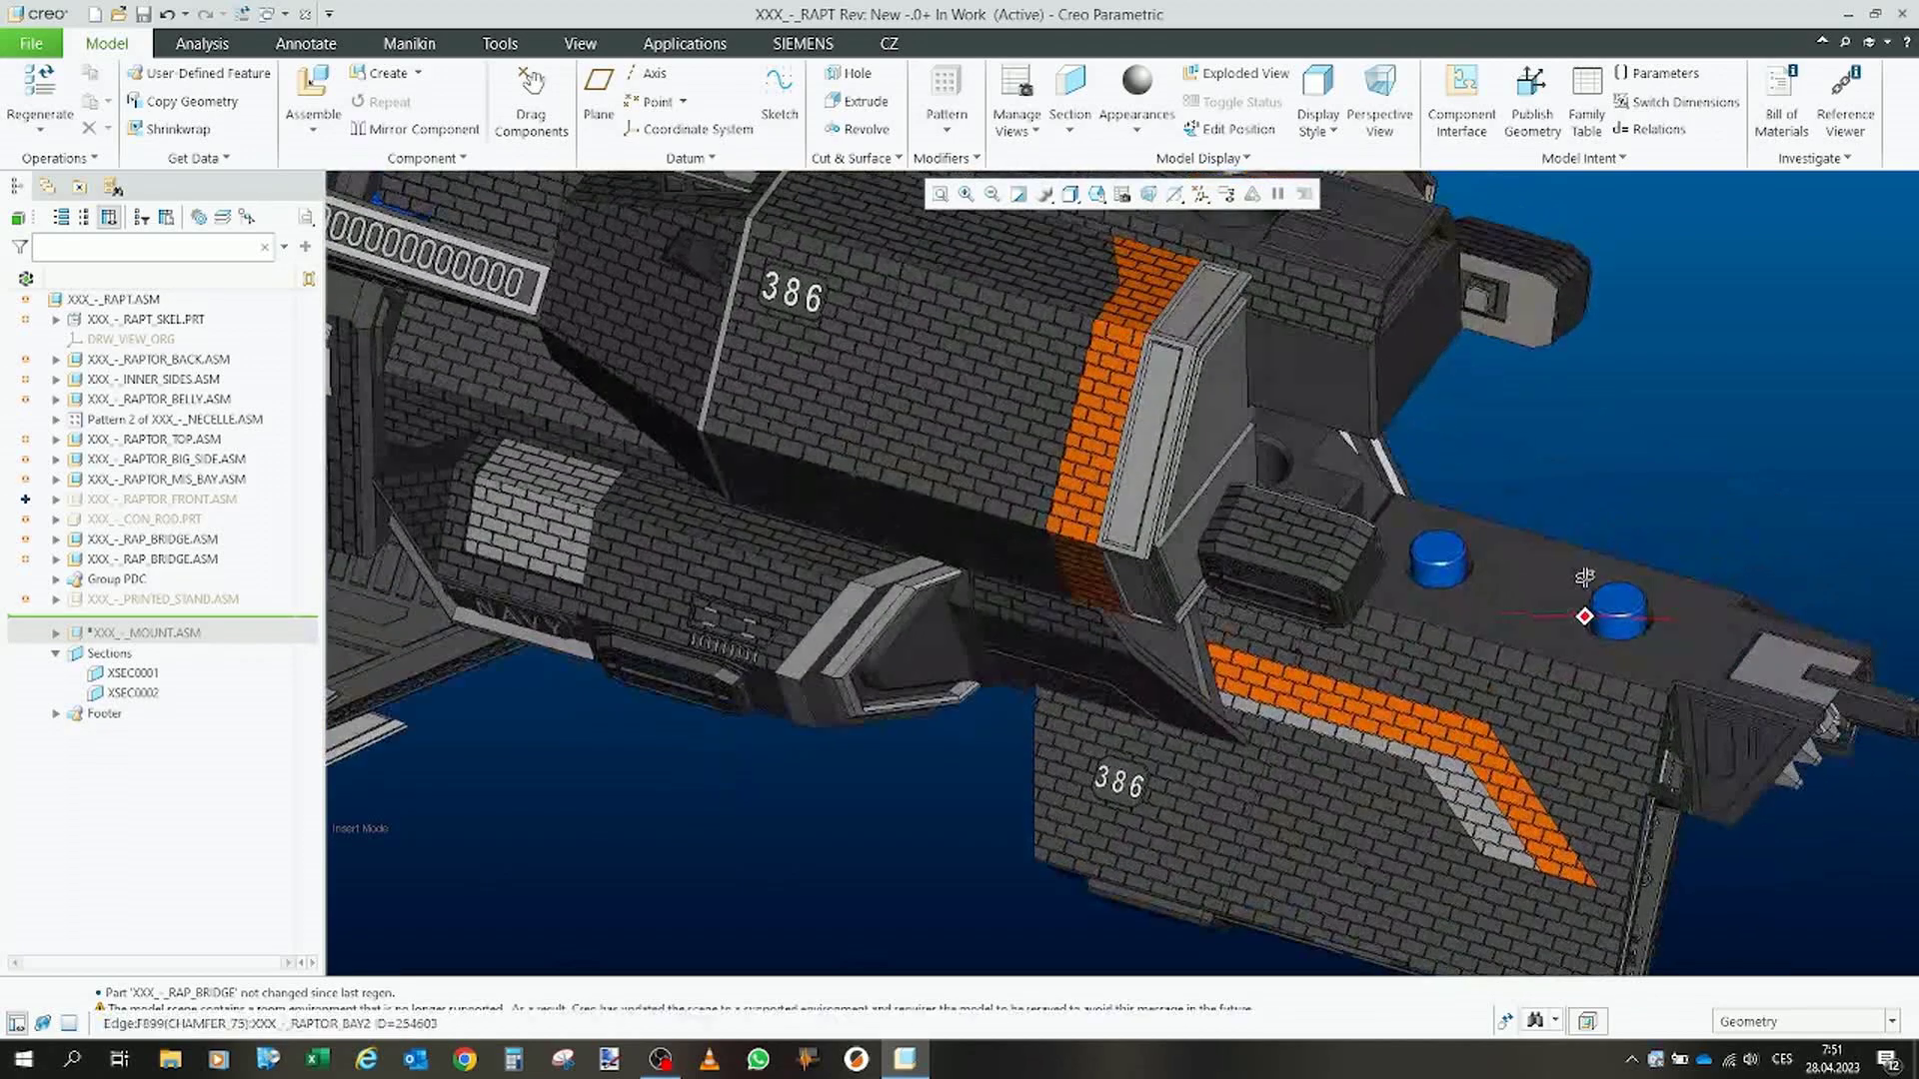
left_click(180, 500)
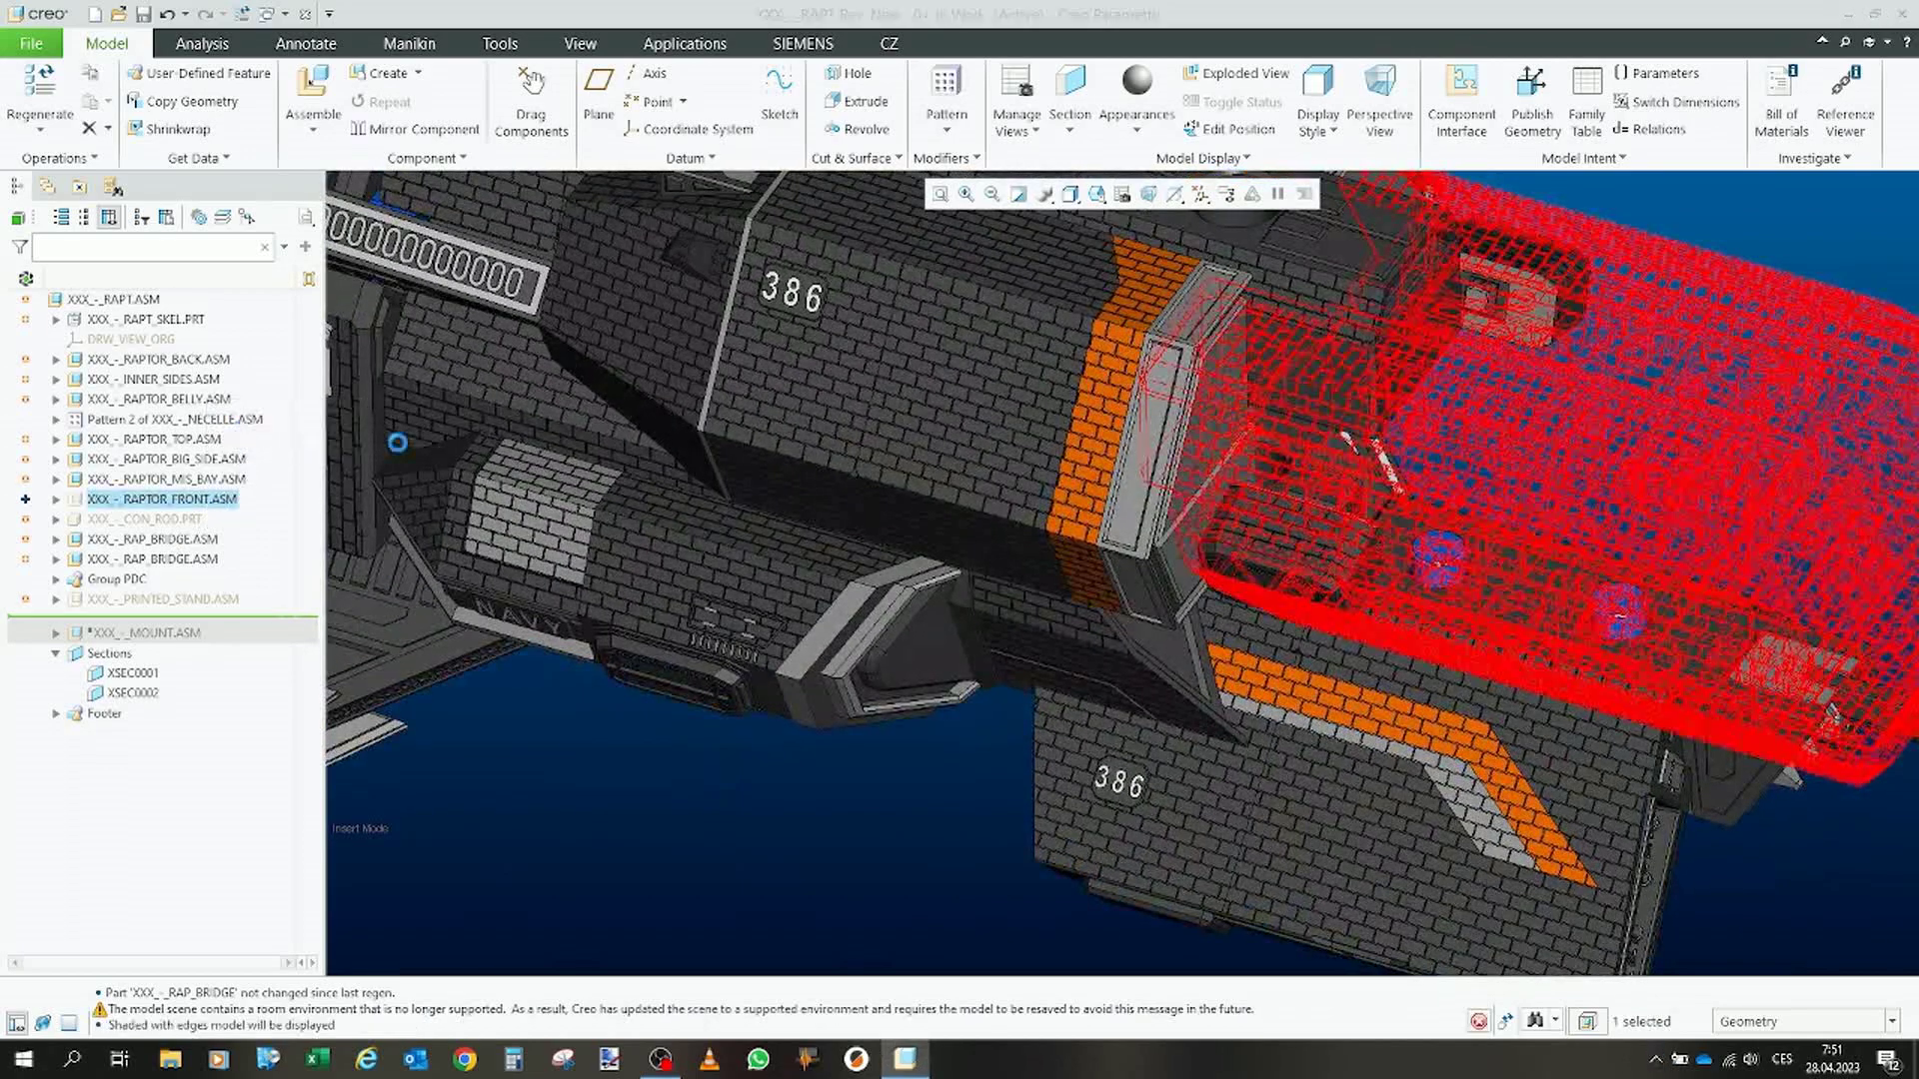
key("ctrl+d")
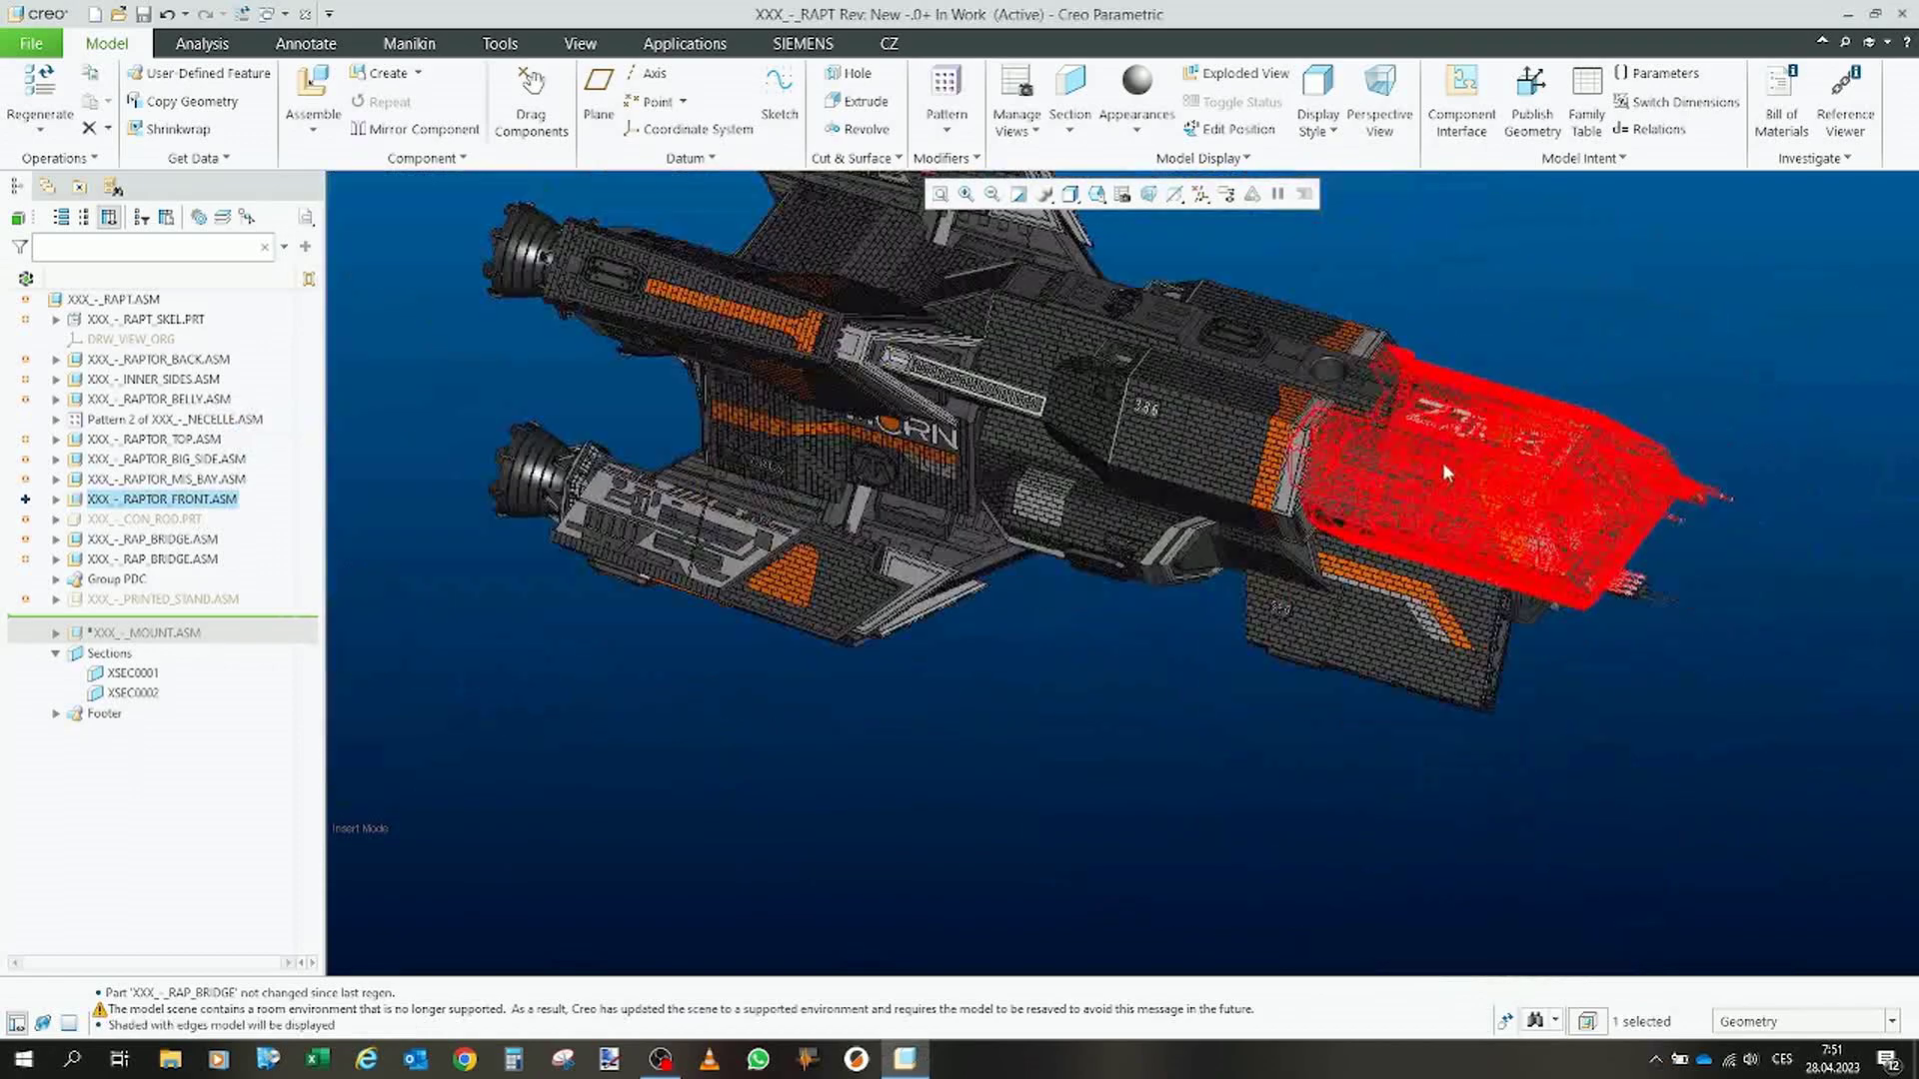
left_click(1668, 746)
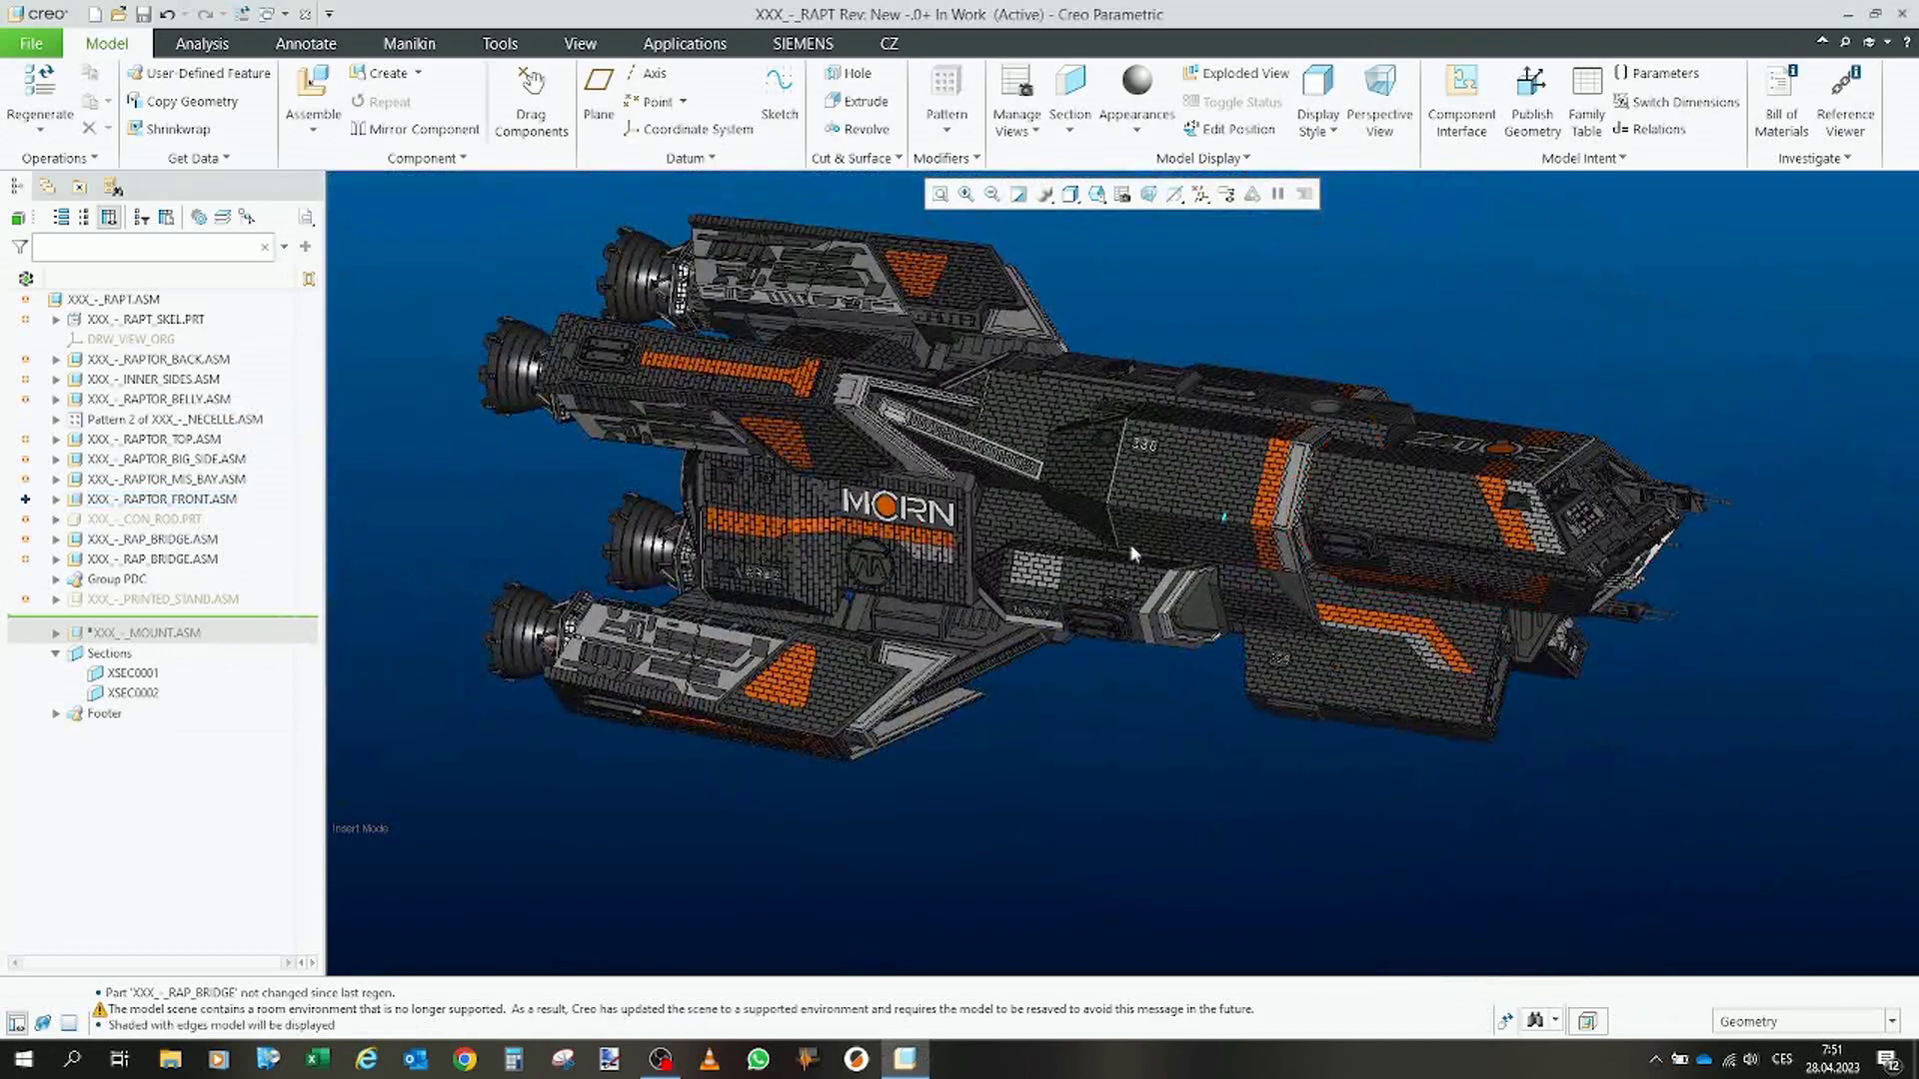
scroll(1340, 477, "up", 2)
scroll(1349, 466, "up", 3)
scroll(1365, 450, "up", 3)
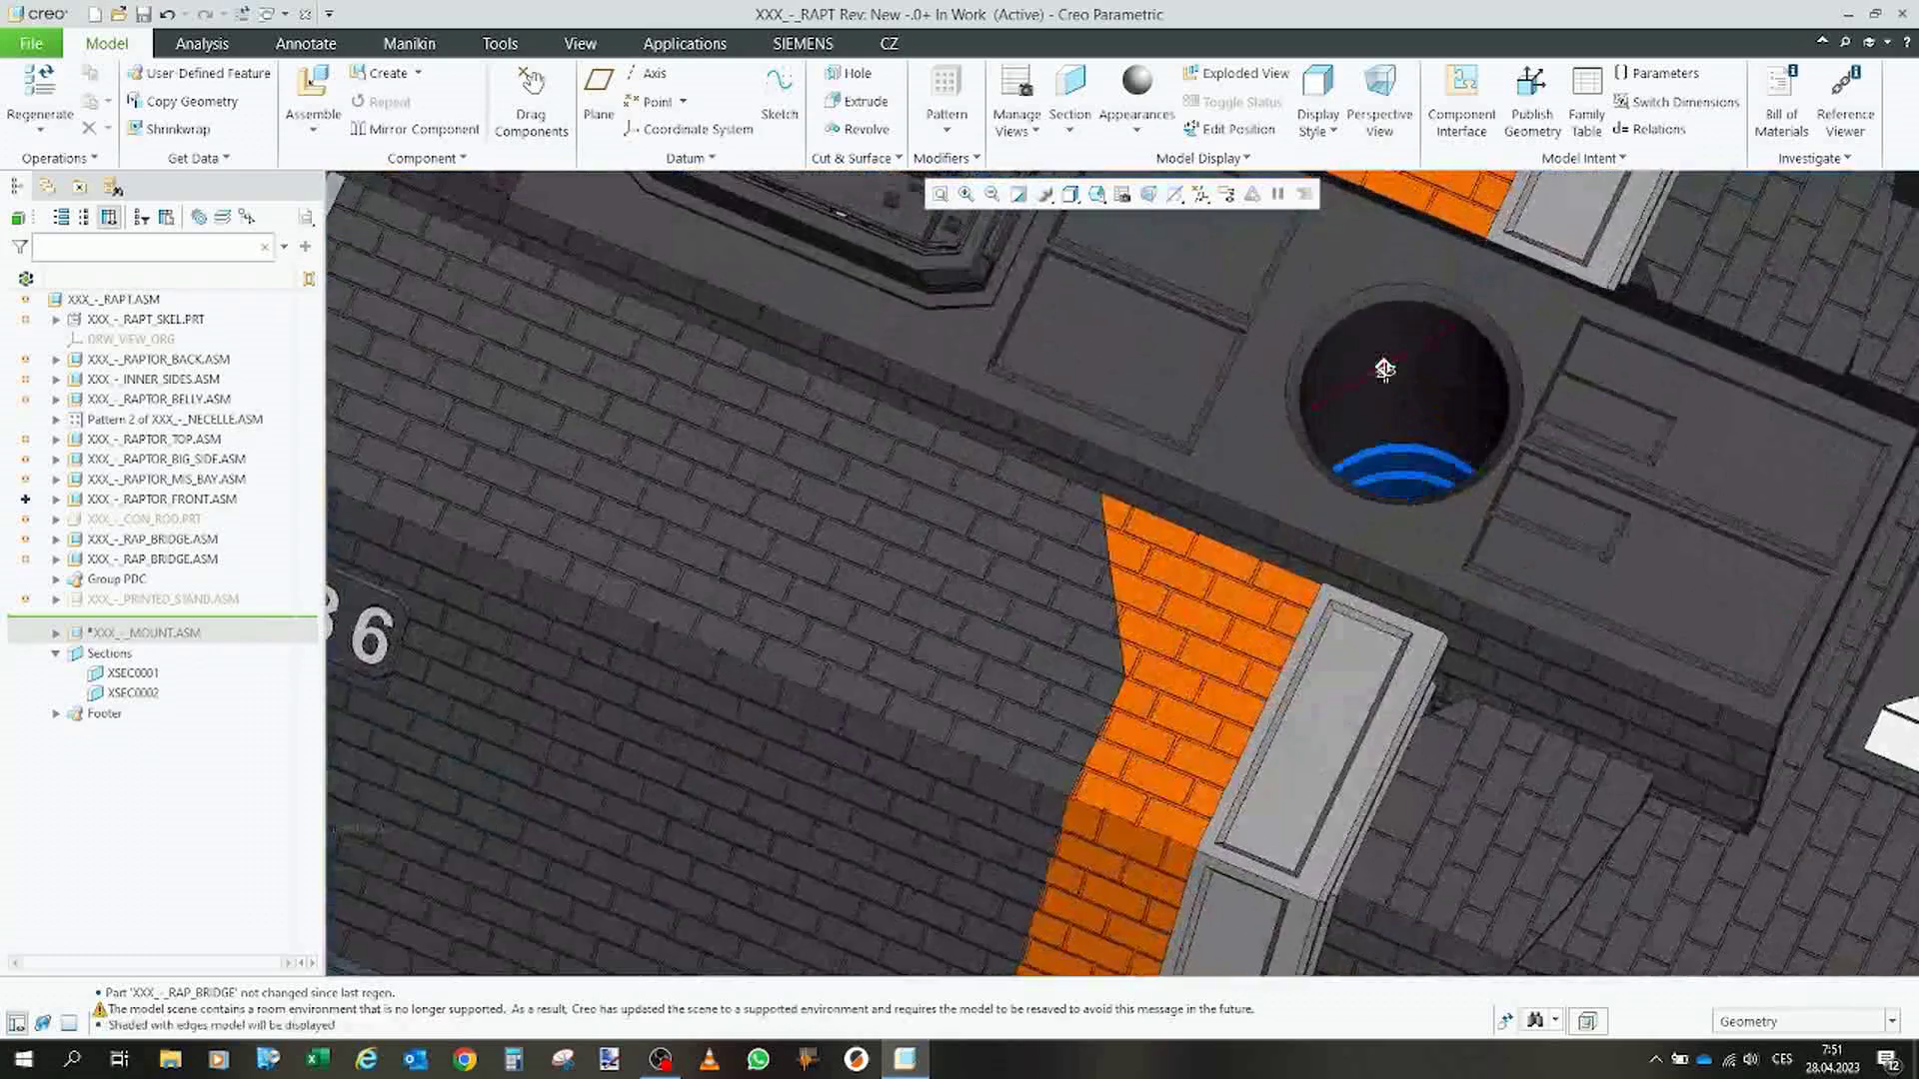
scroll(1378, 433, "up", 3)
scroll(1378, 434, "down", 2)
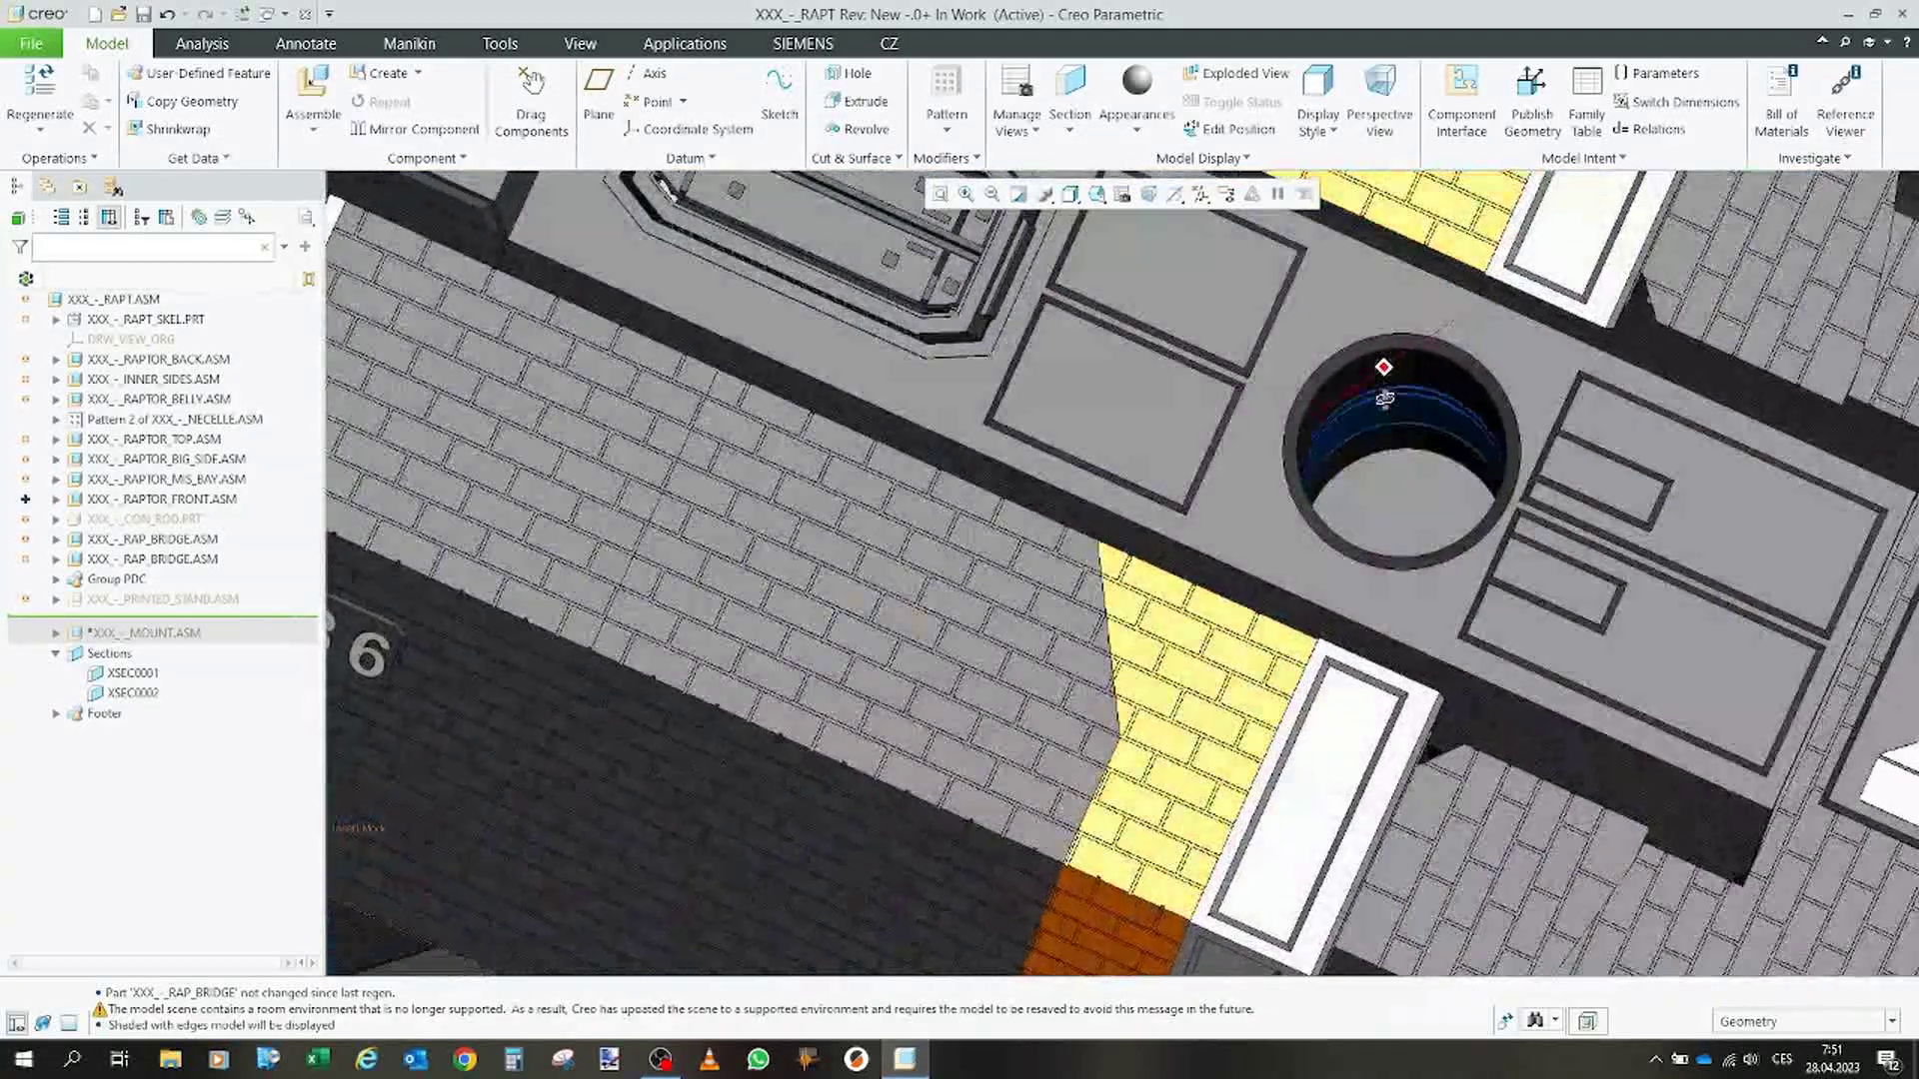
scroll(1358, 443, "down", 1)
scroll(1349, 444, "down", 3)
scroll(1347, 439, "up", 1)
scroll(1346, 433, "up", 1)
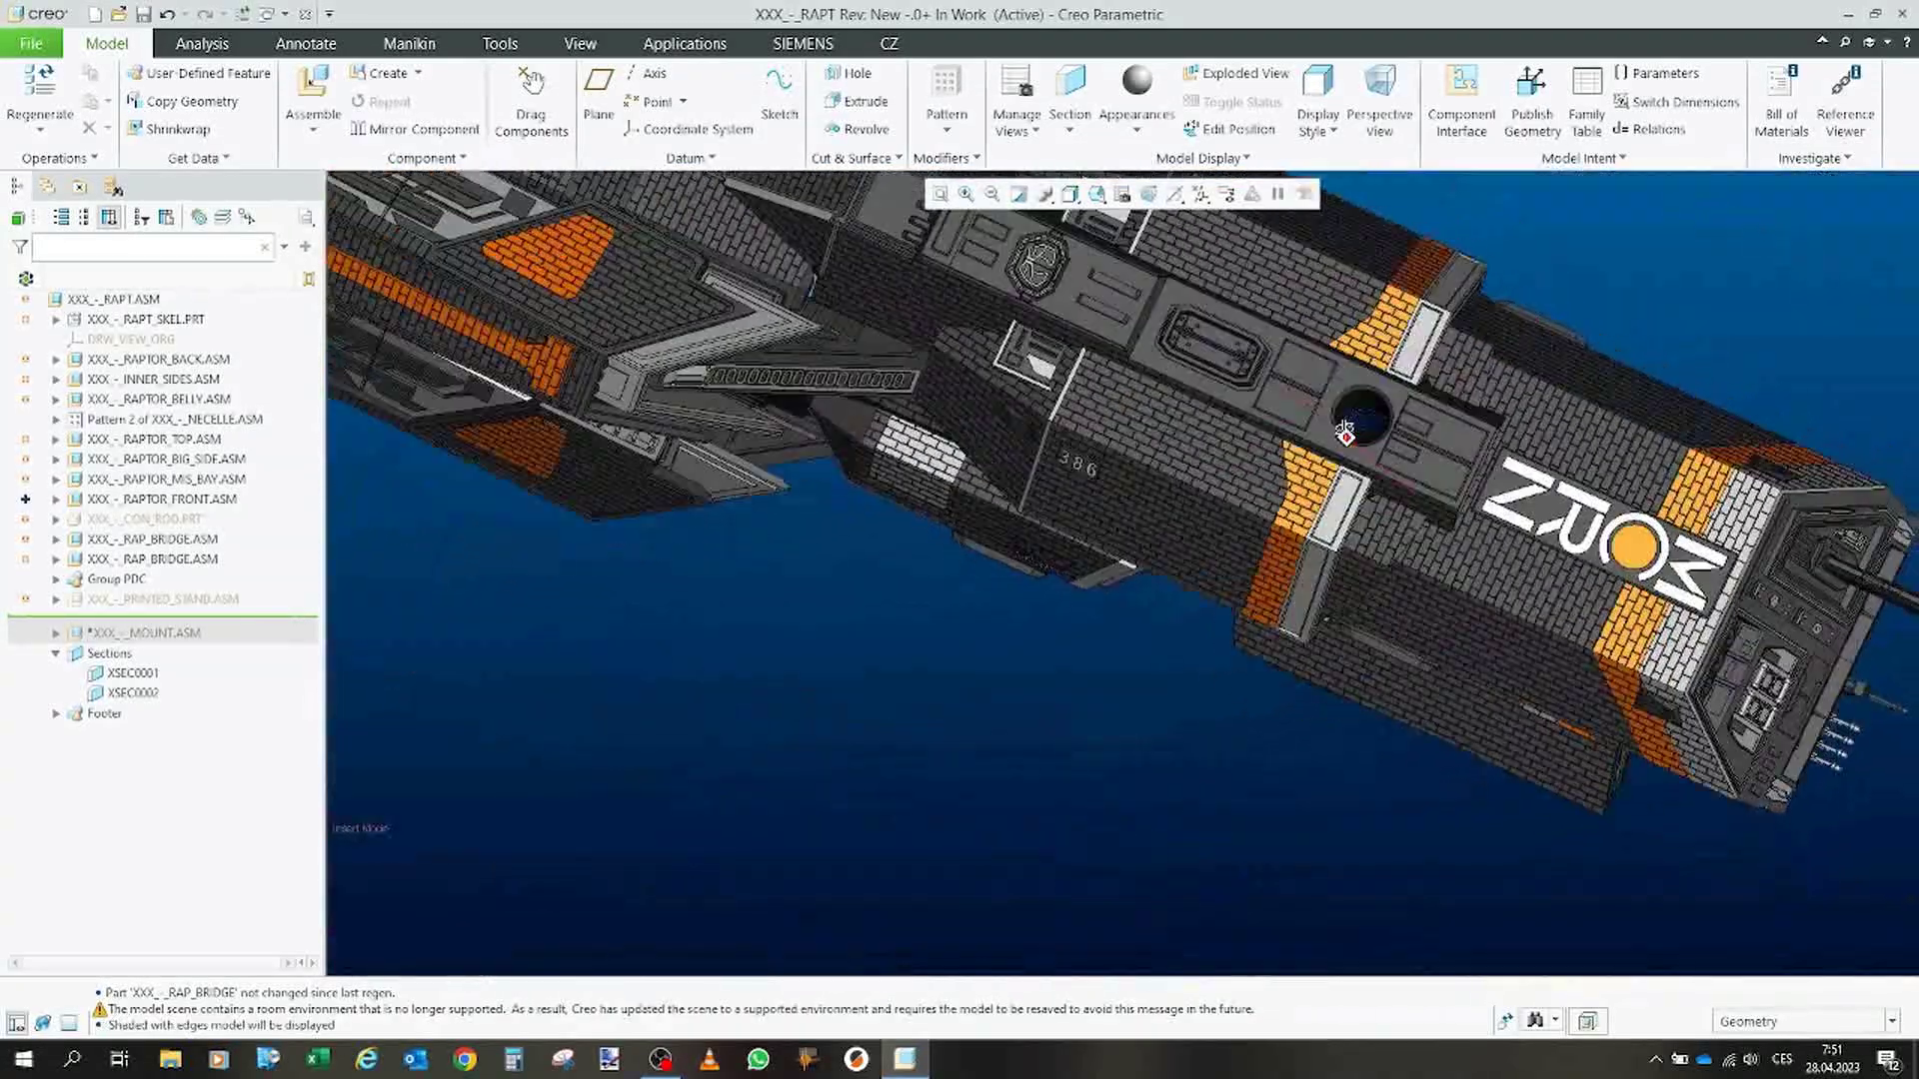
left_click(144, 519)
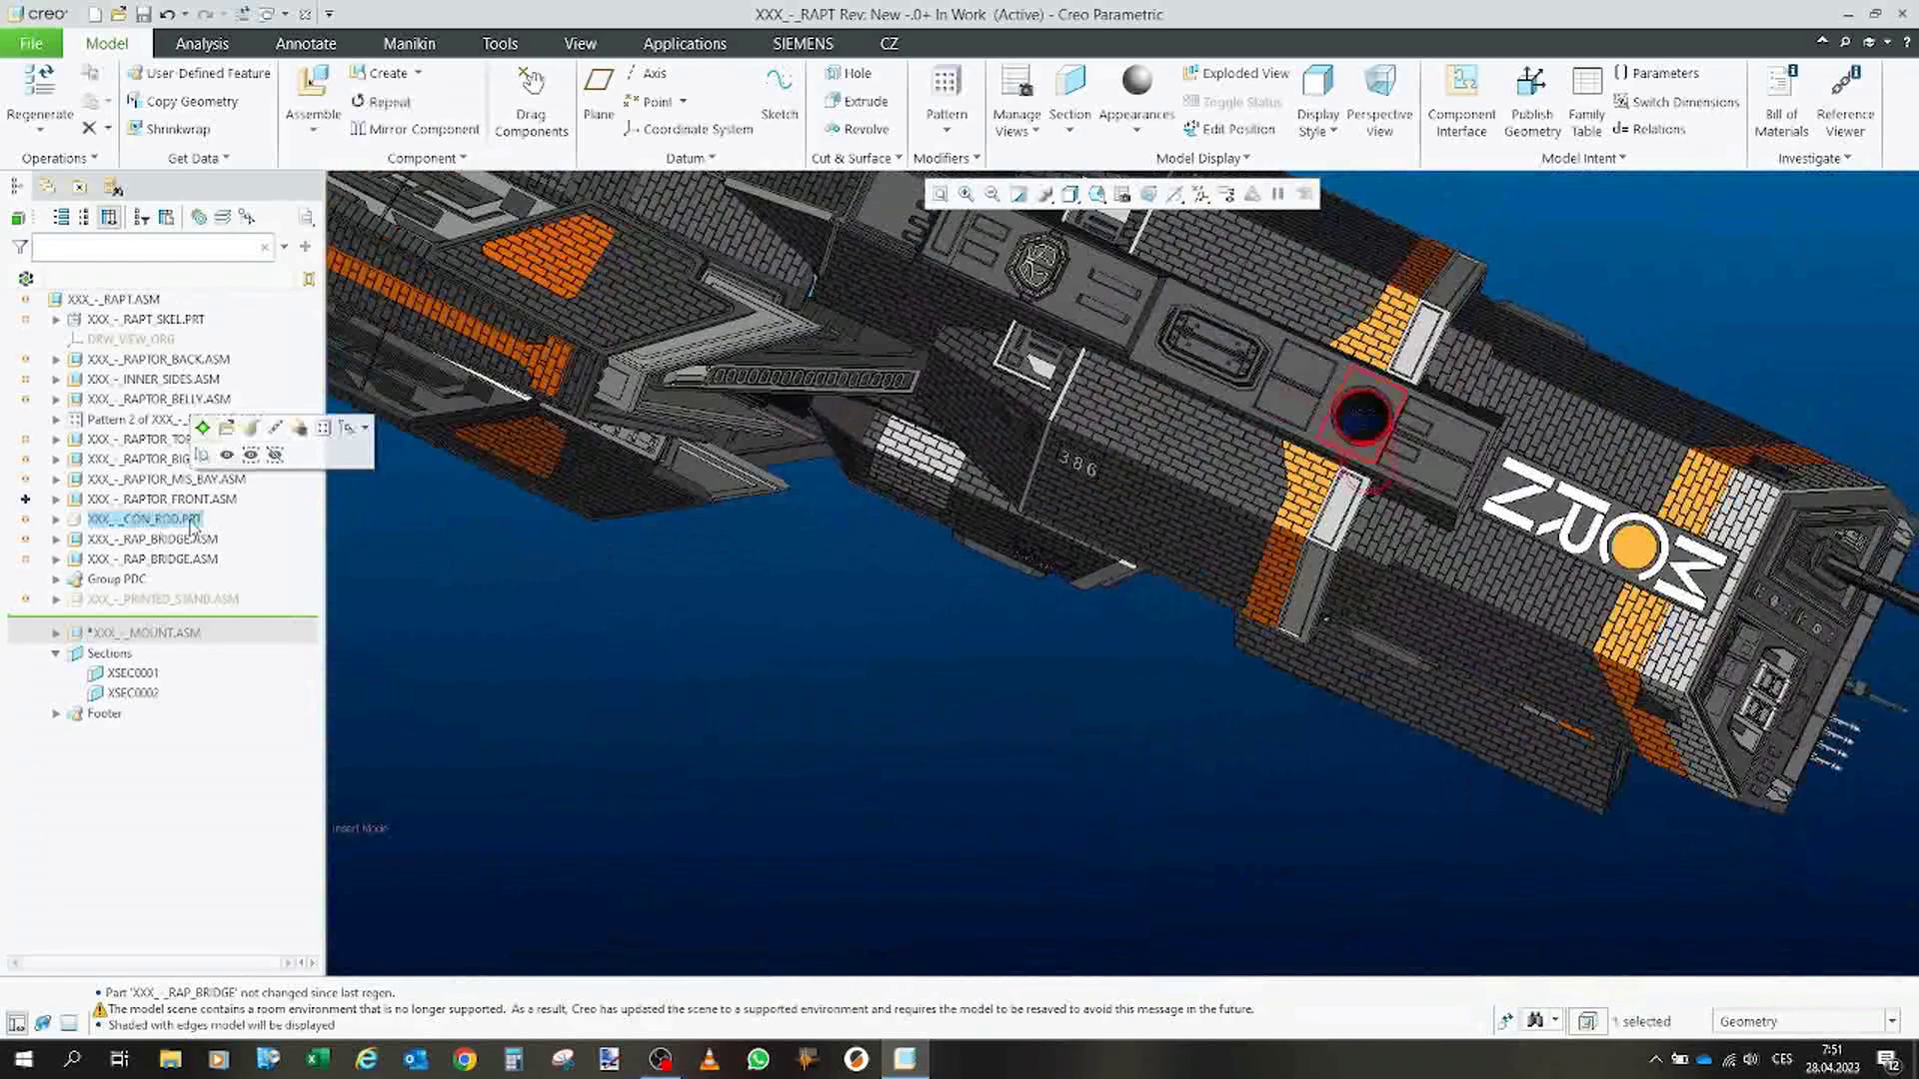
key("ctrl+d")
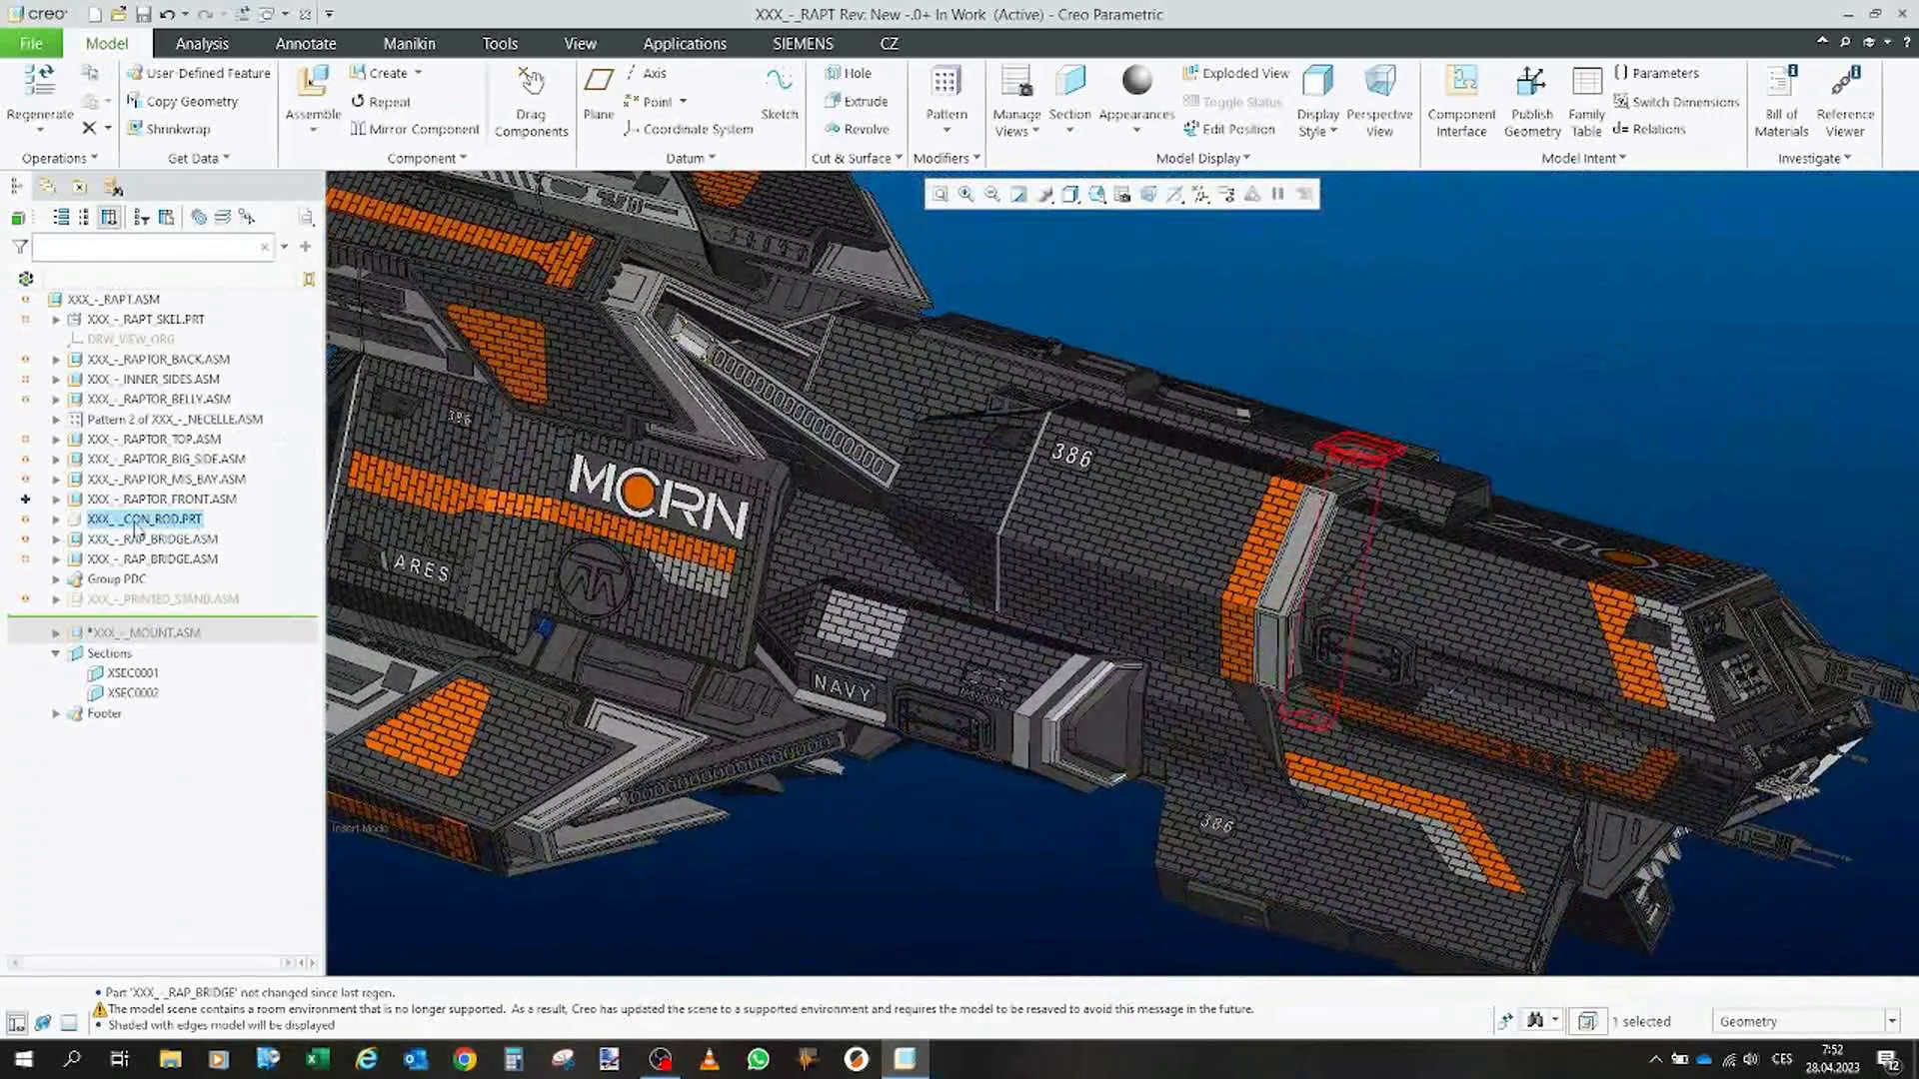
left_click(146, 521)
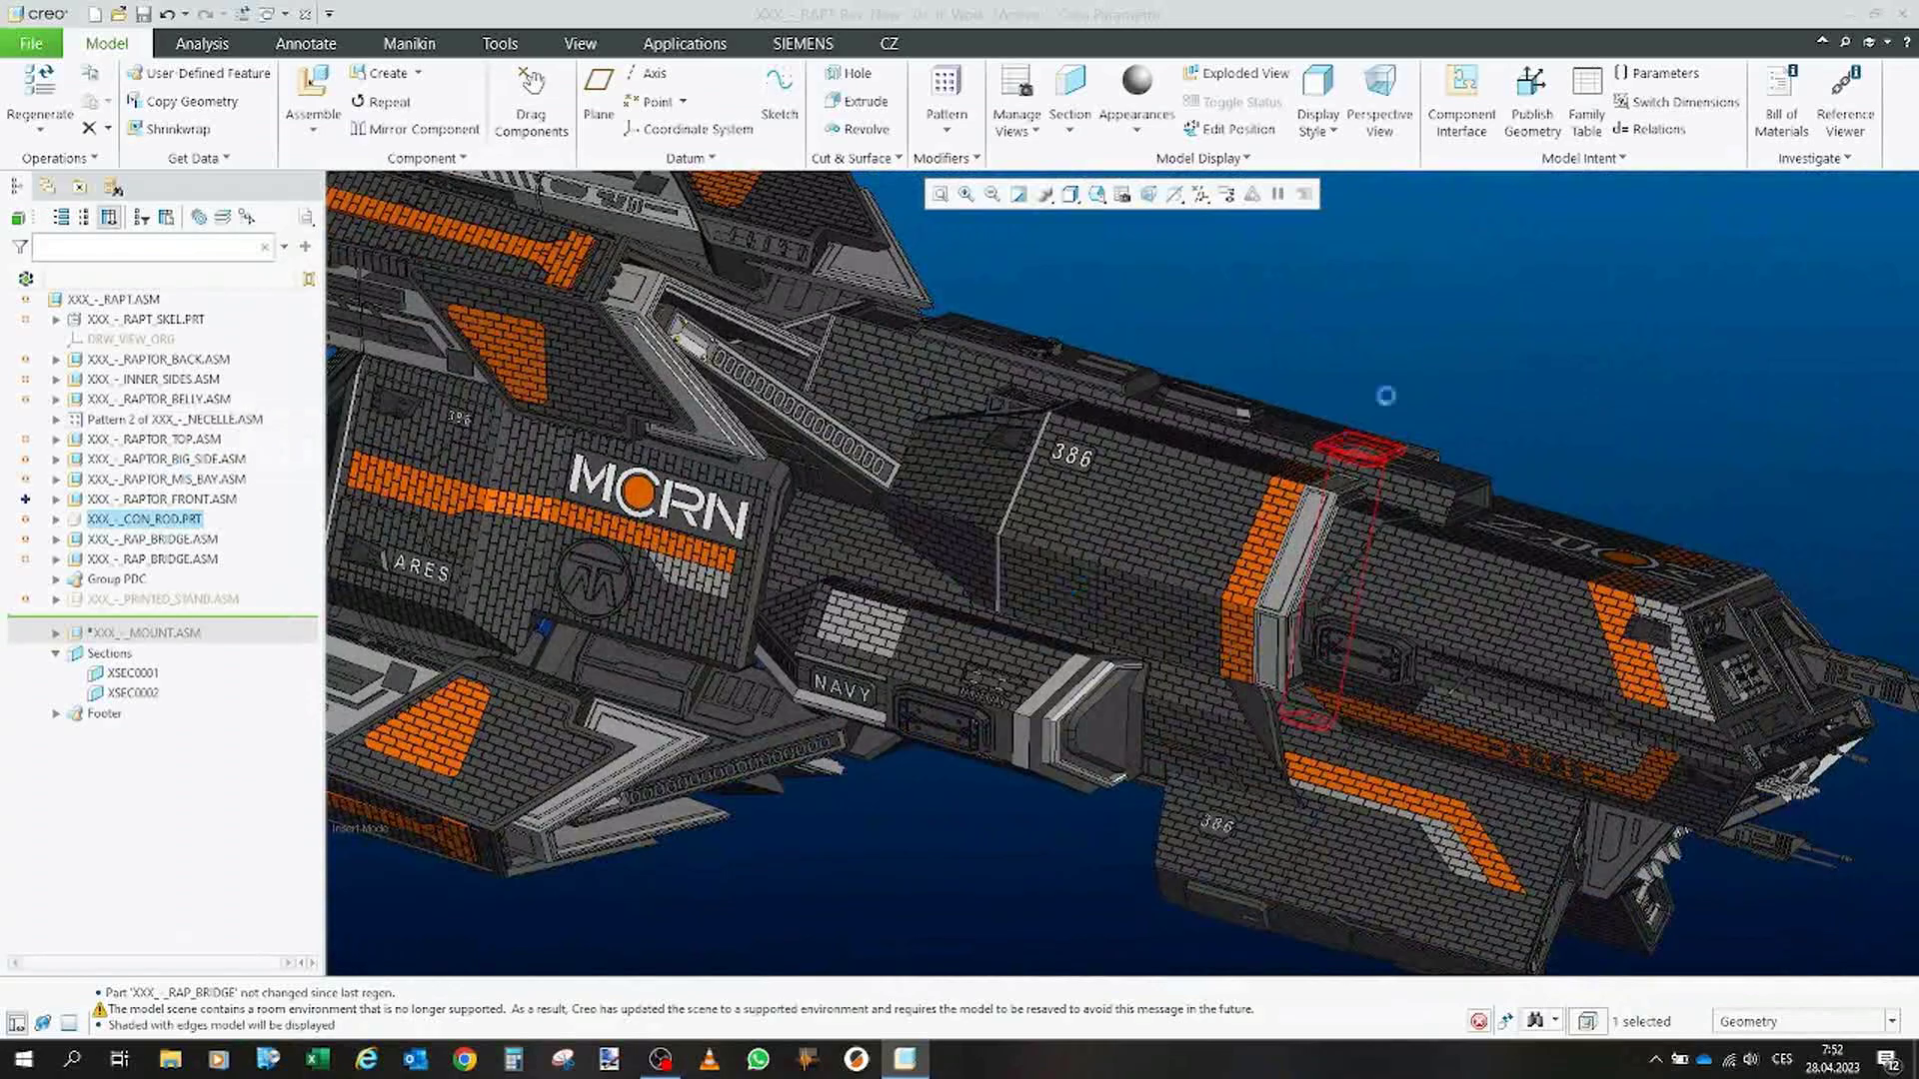
left_click(1433, 351)
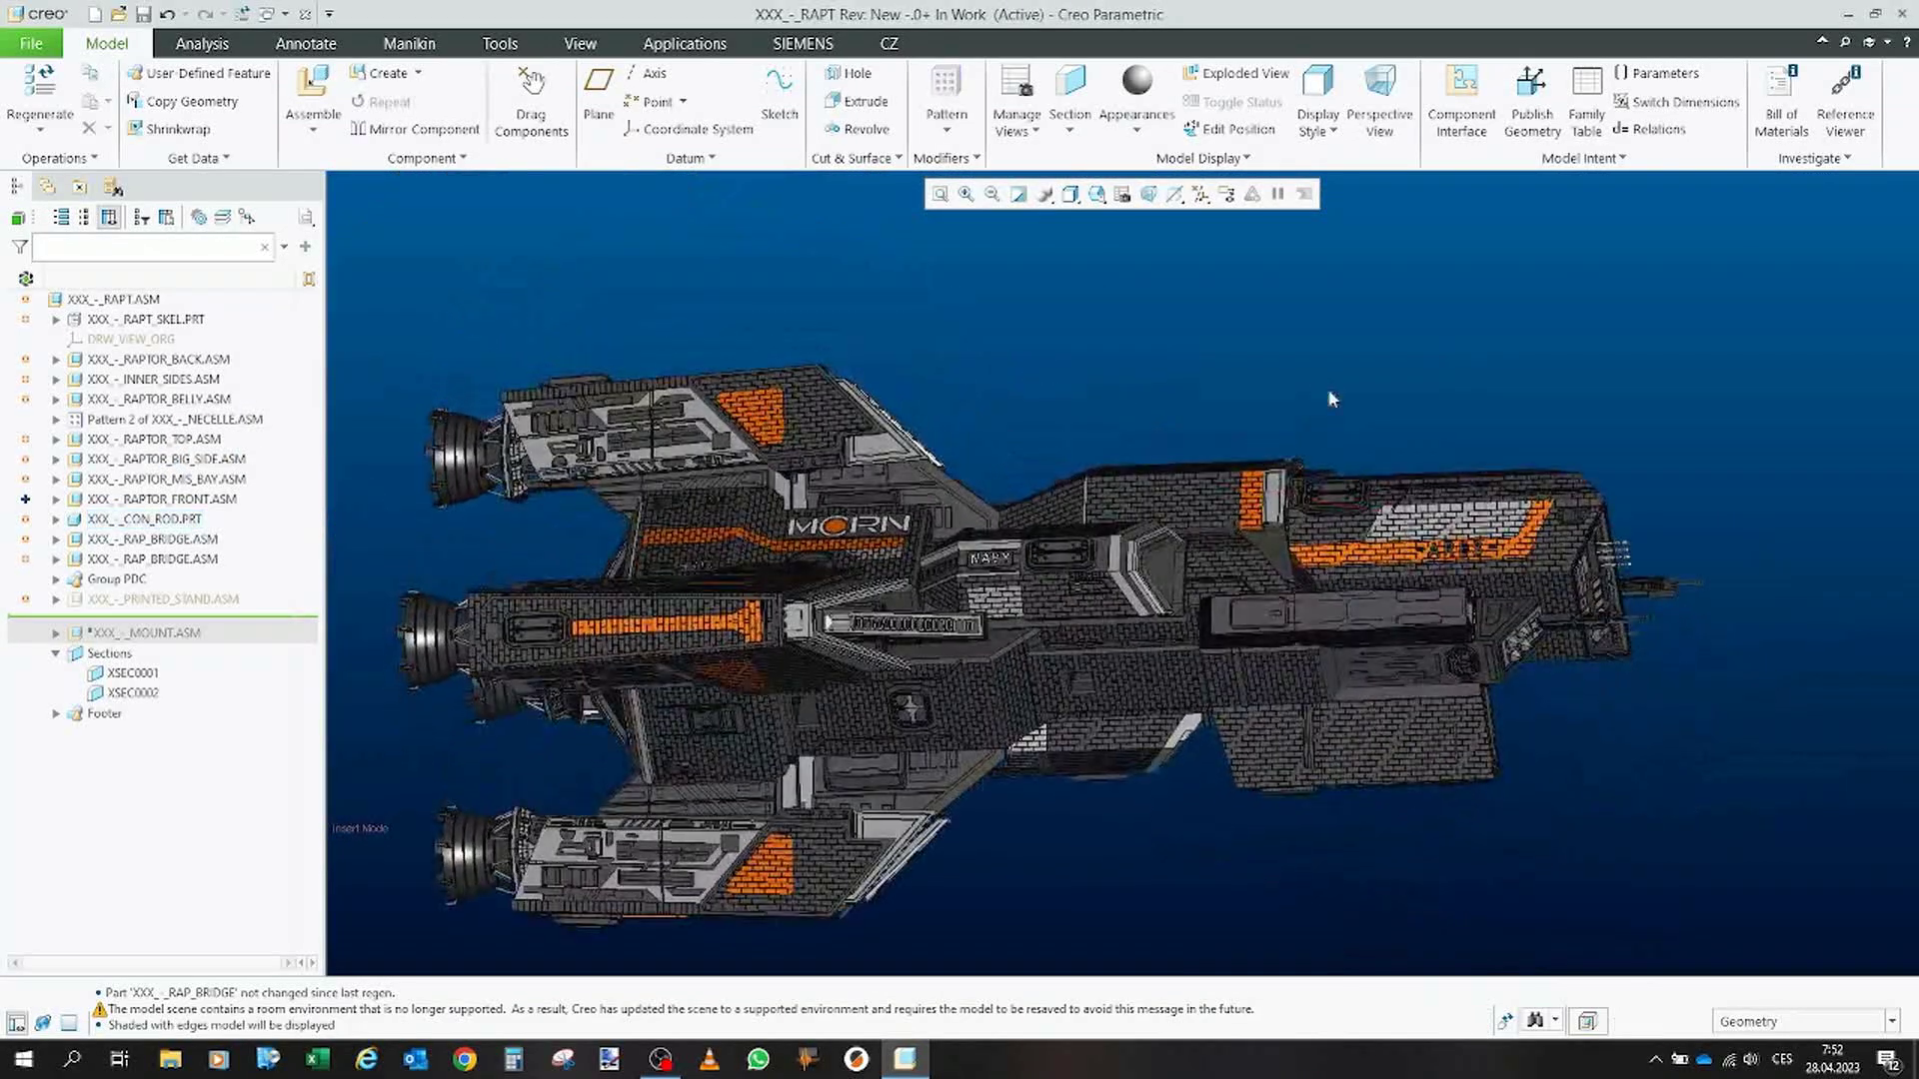
key("ctrl+d")
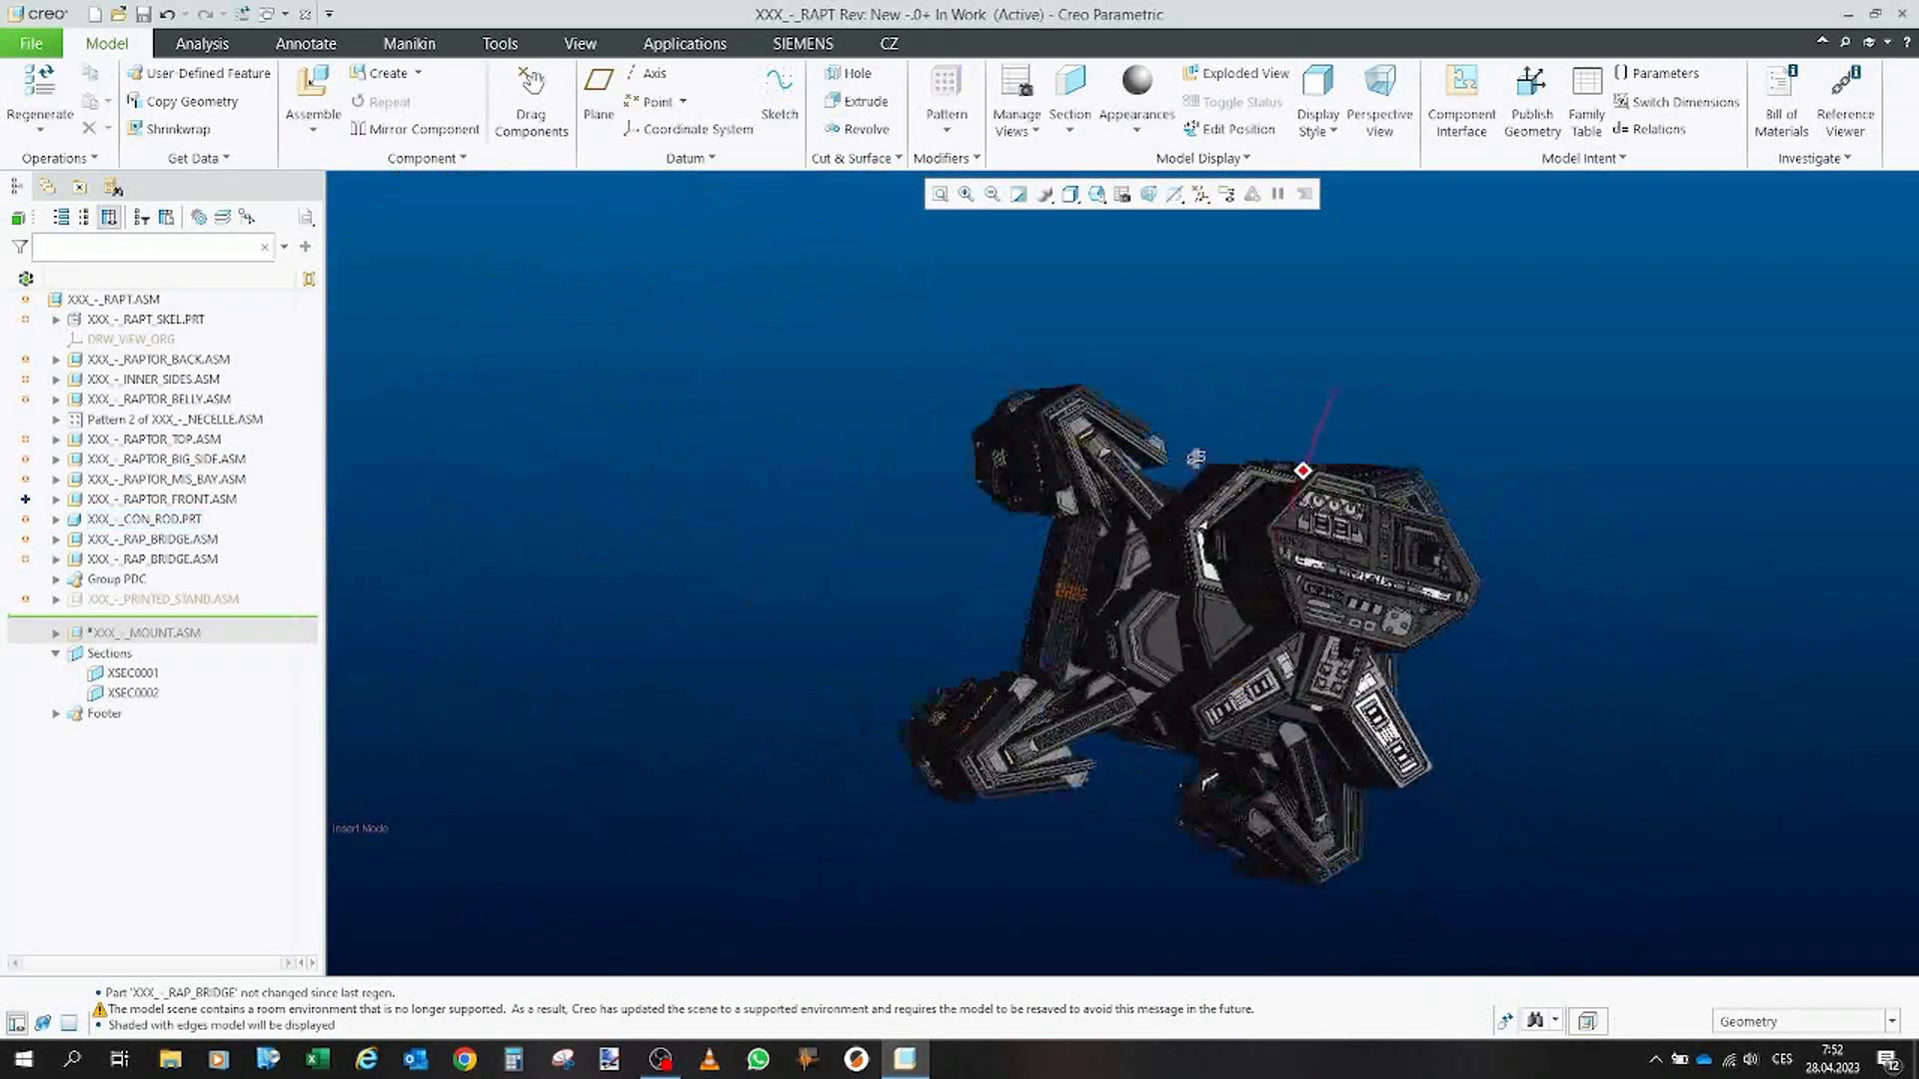
middle_click_drag(1149, 452, 1305, 481)
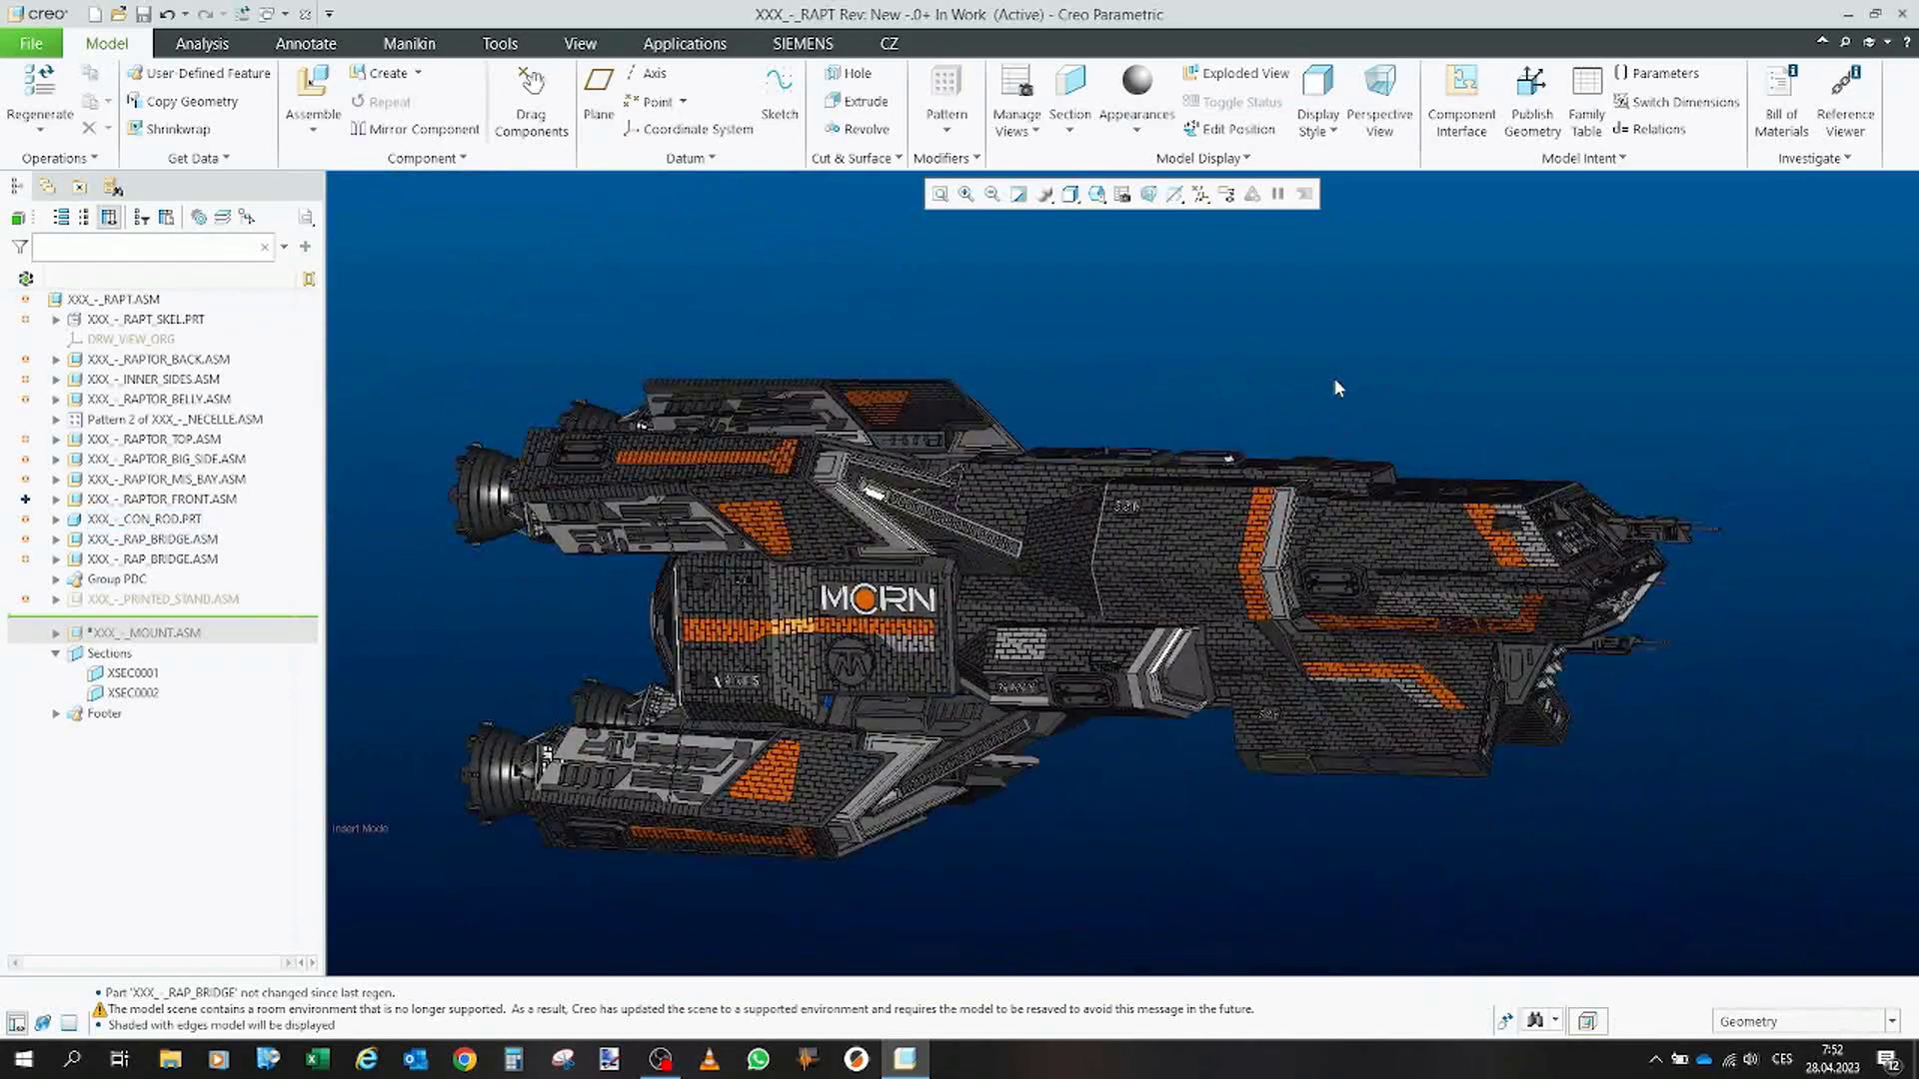
middle_click_drag(1212, 683, 1210, 696)
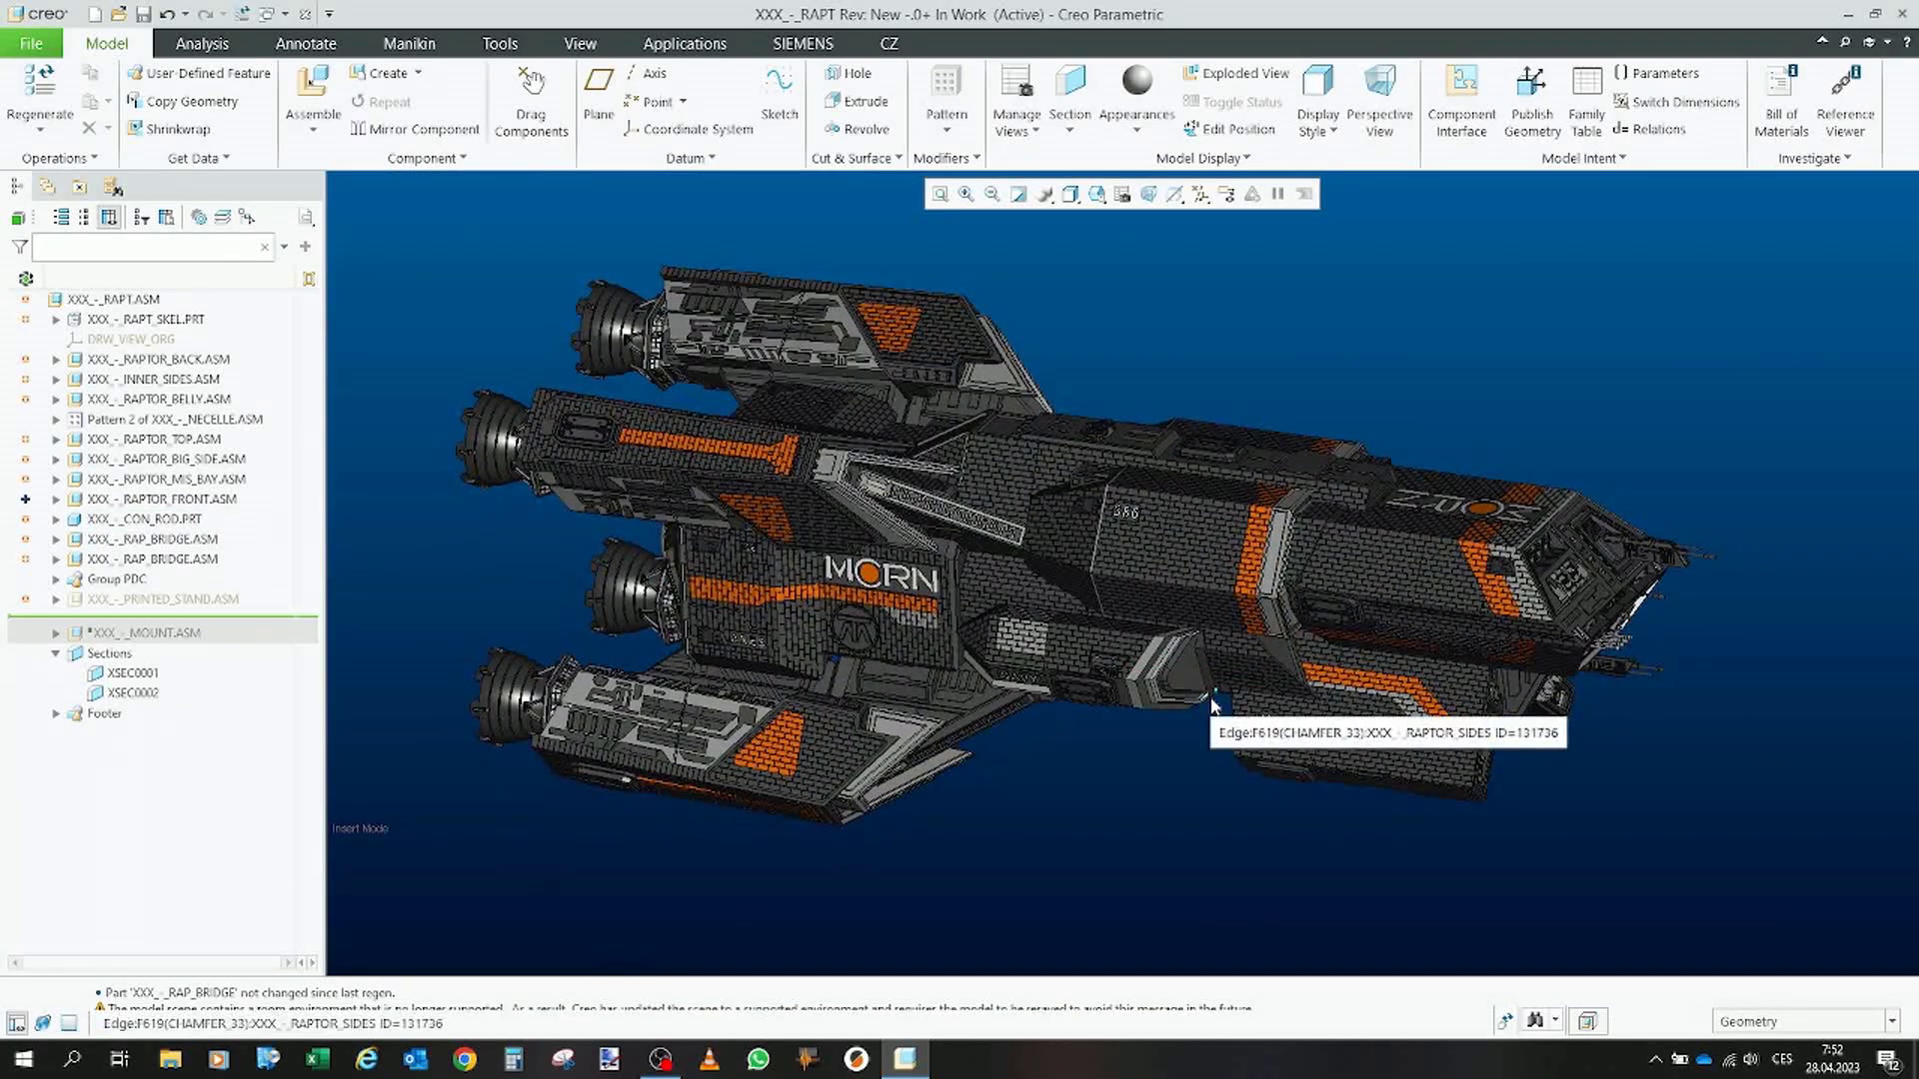
middle_click_drag(1212, 704, 1211, 682)
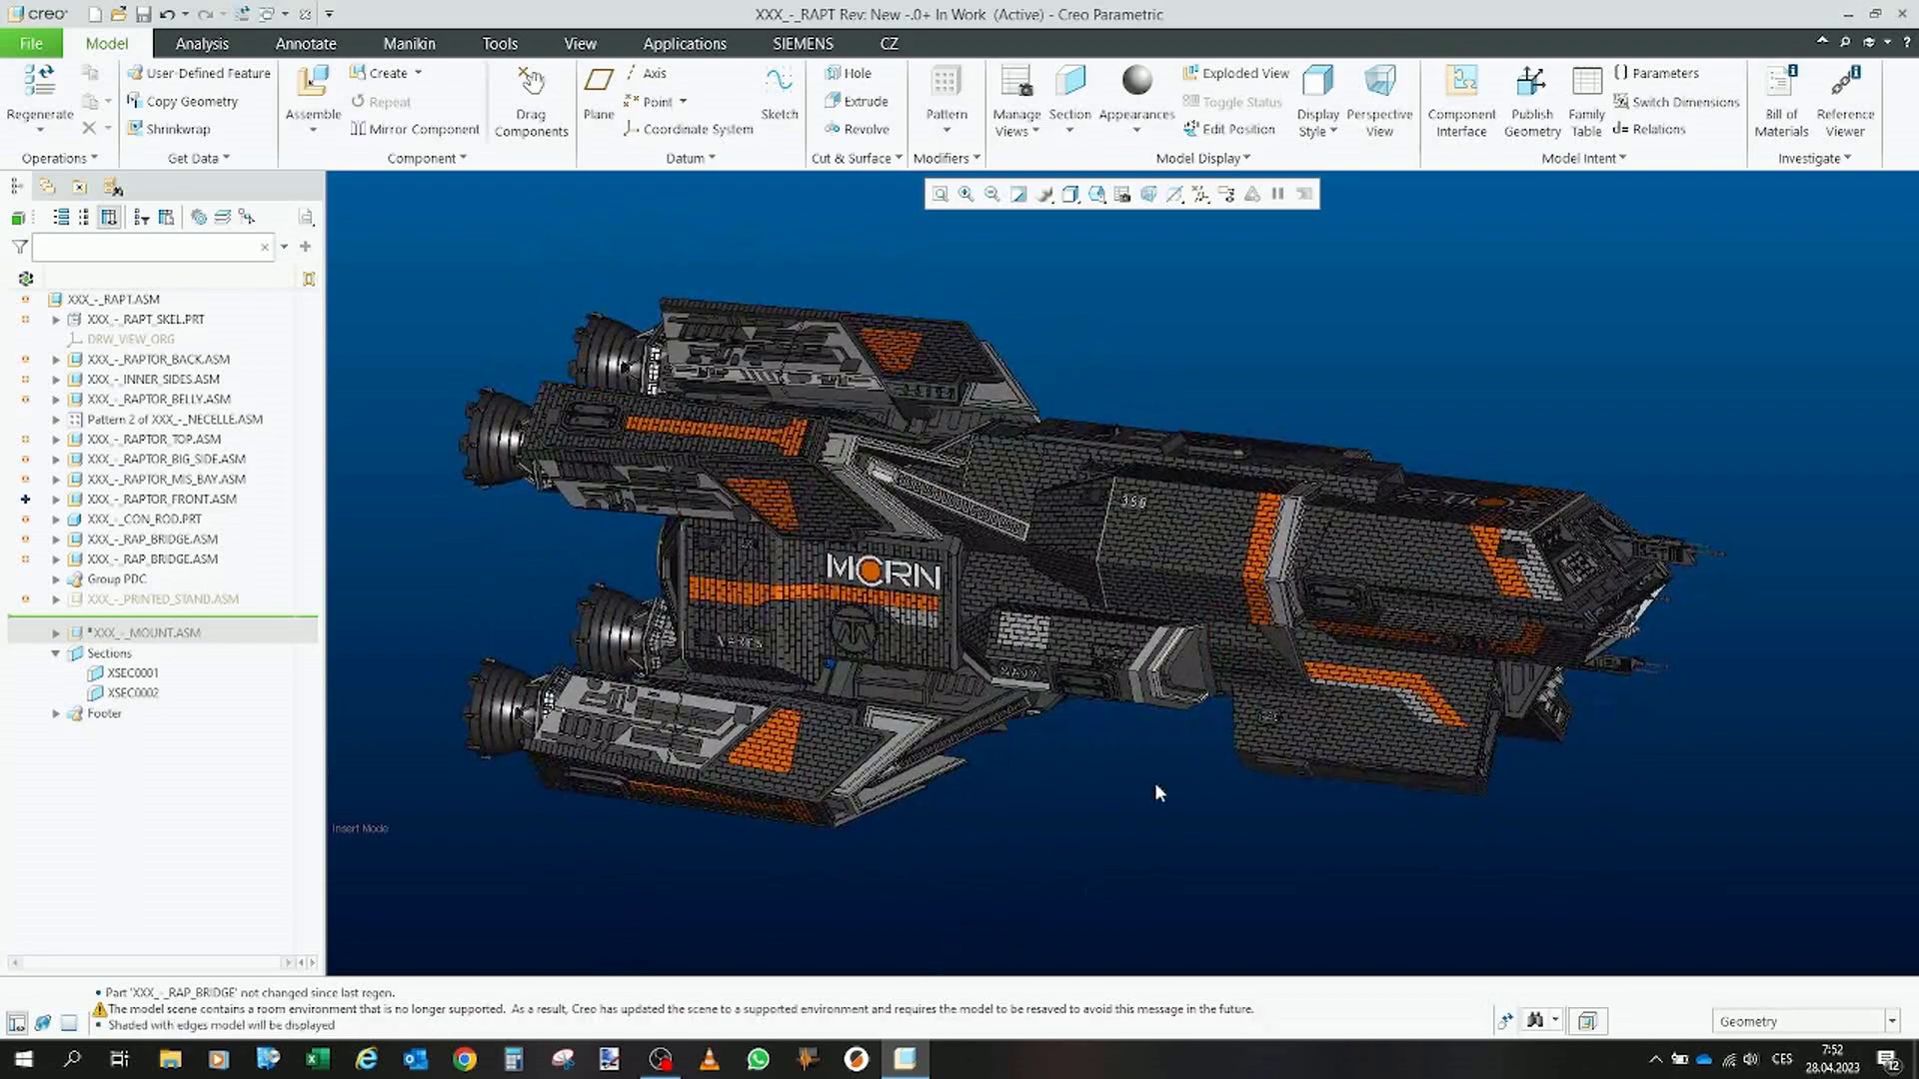